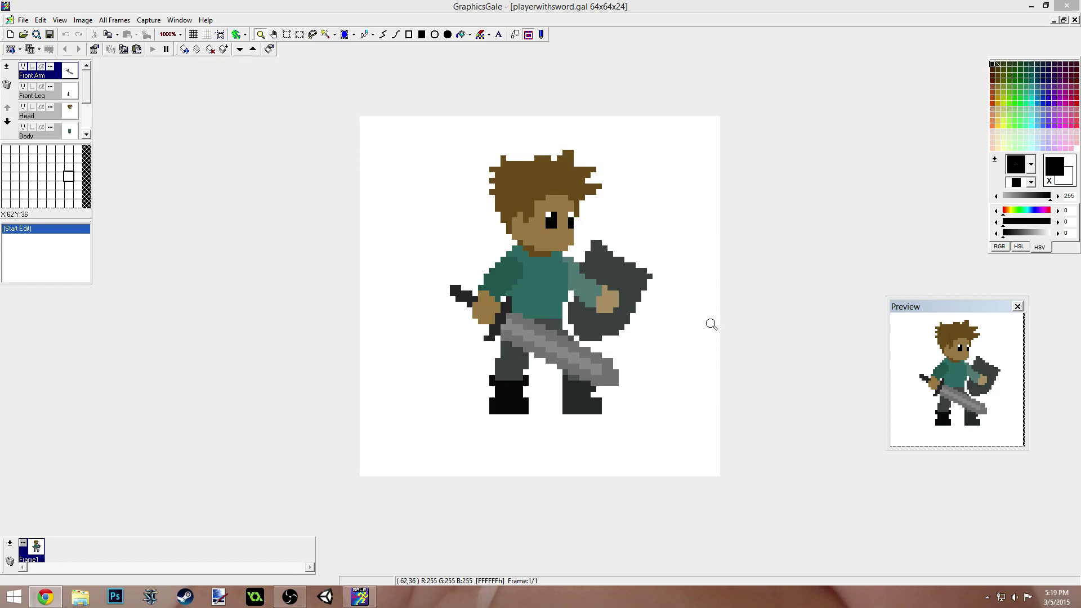
# - Look through the character's layers one by one, from Front Arm down to Background
pyautogui.click(679, 246)
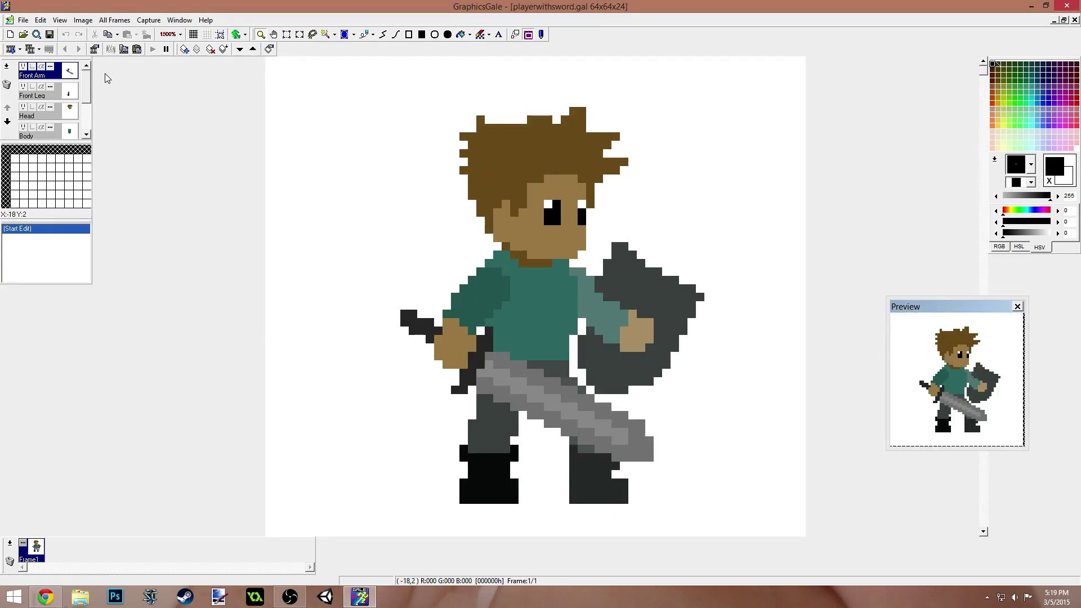
pyautogui.moveTo(90, 84)
pyautogui.mouseDown()
pyautogui.moveTo(88, 124)
pyautogui.moveTo(84, 71)
pyautogui.mouseUp()
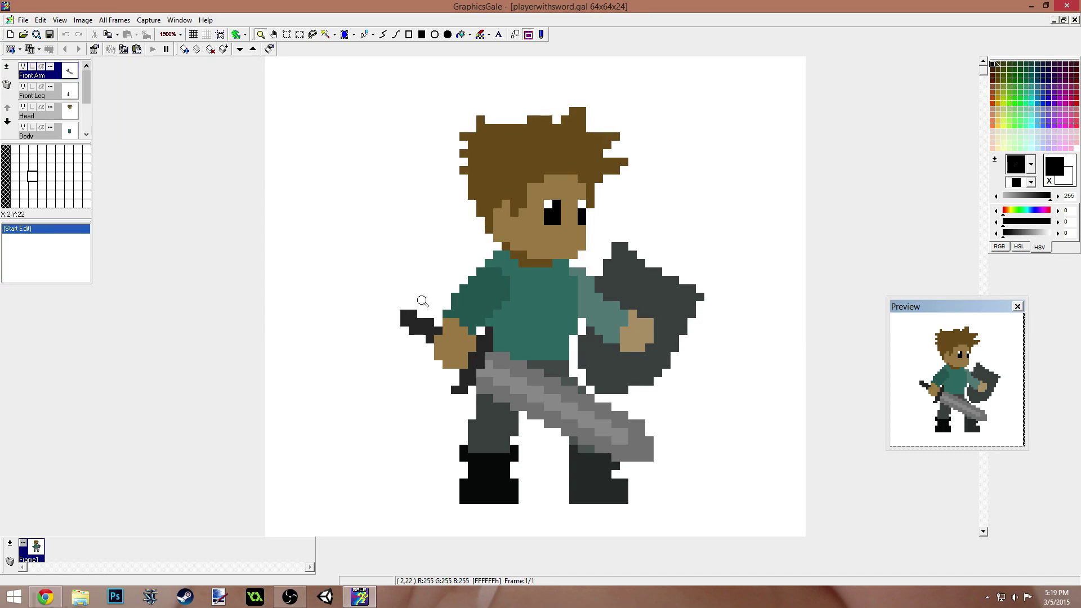
pyautogui.click(54, 94)
pyautogui.click(64, 117)
pyautogui.click(61, 133)
pyautogui.moveTo(88, 90); pyautogui.dragTo(90, 129)
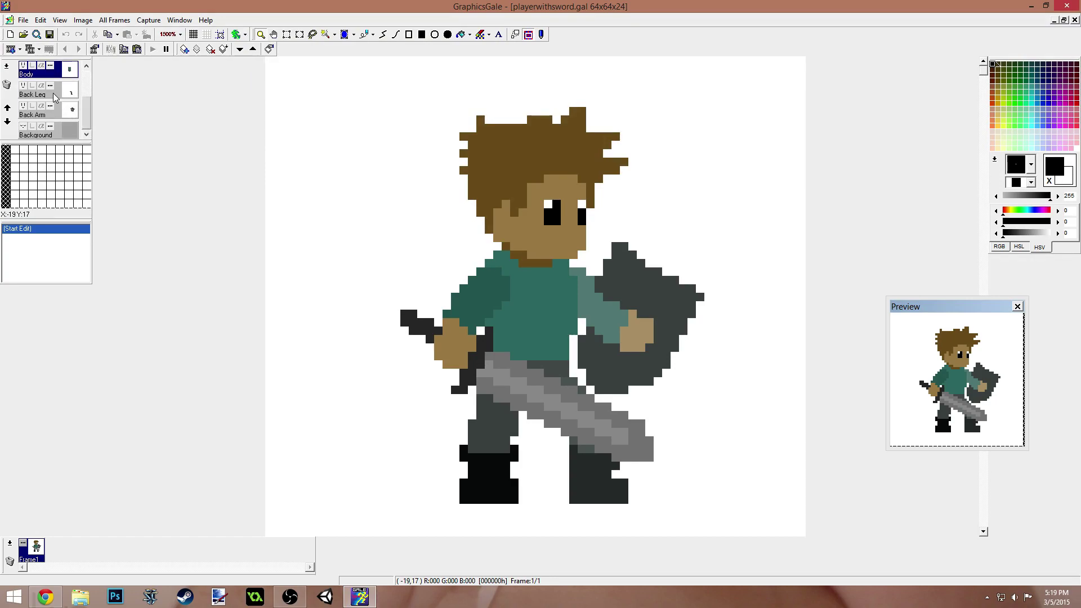
pyautogui.click(55, 96)
pyautogui.click(63, 117)
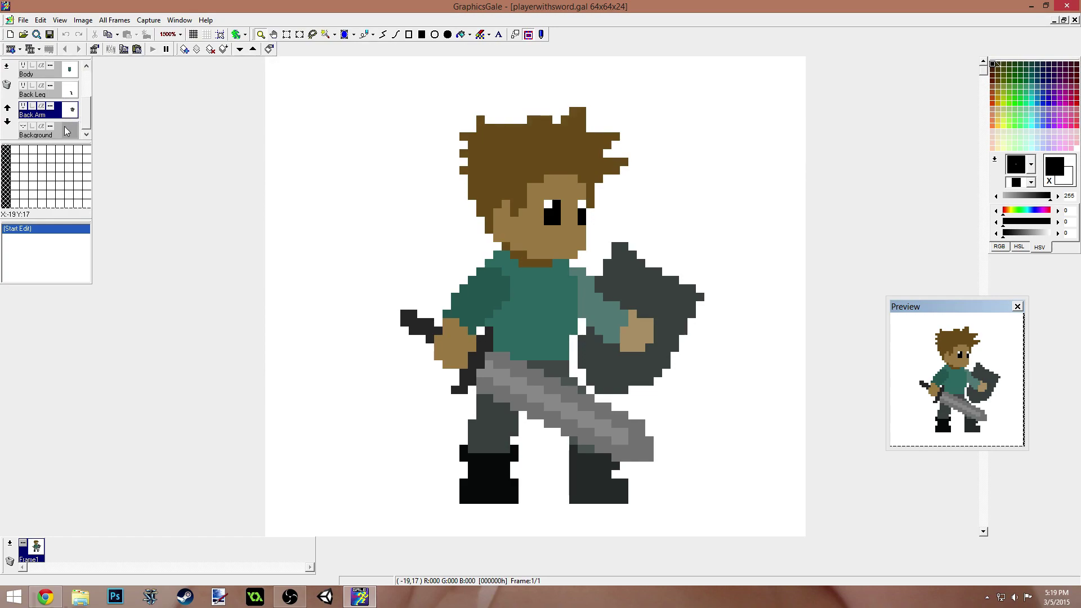
pyautogui.click(46, 133)
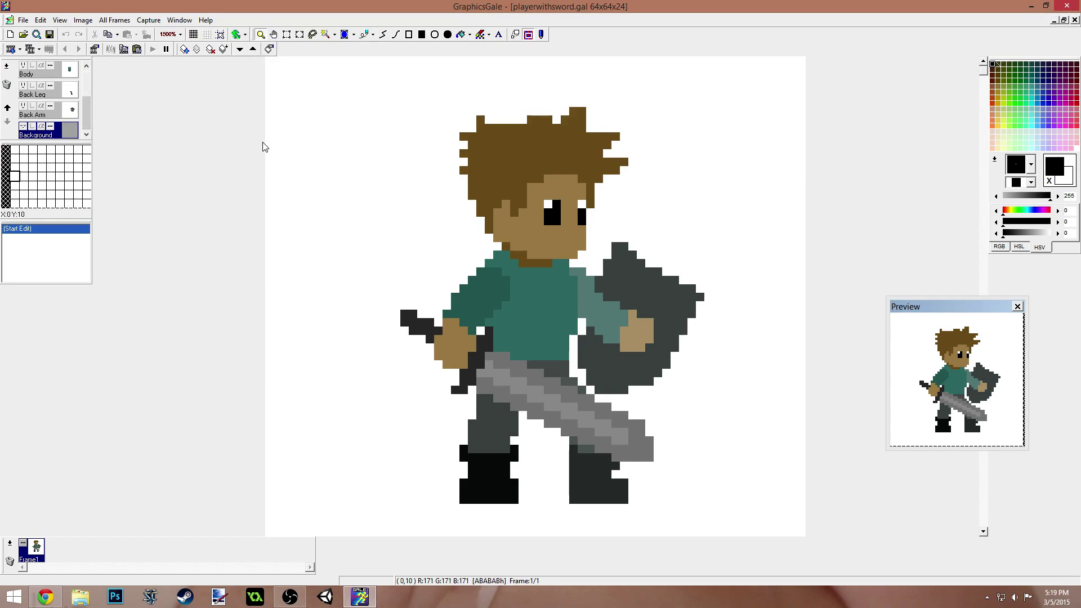
# - Enlarge the canvas of all frames to 80 × 80 pixels, keeping the image position centred
pyautogui.scroll(-2, 558, 269)
pyautogui.scroll(2, 560, 267)
pyautogui.rightClick(565, 268)
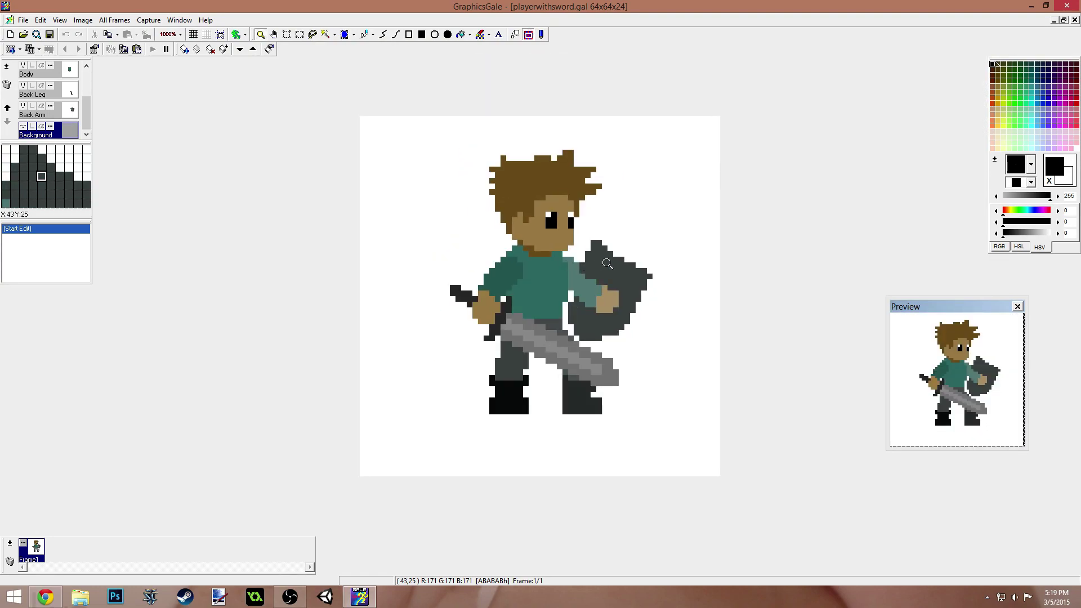
pyautogui.click(83, 20)
pyautogui.moveTo(69, 24)
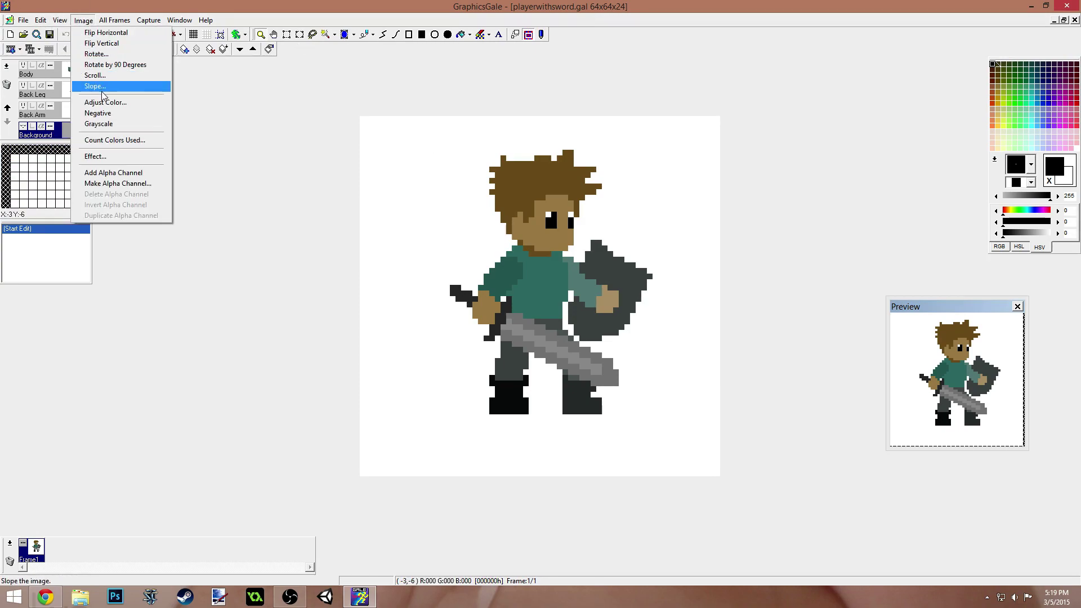
pyautogui.moveTo(124, 22)
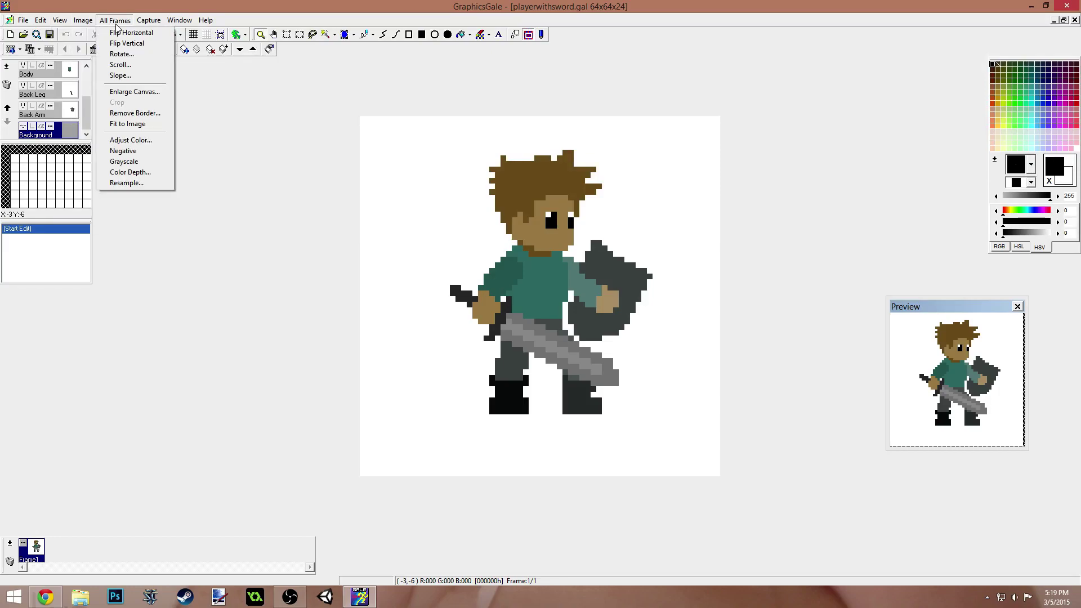
pyautogui.click(135, 92)
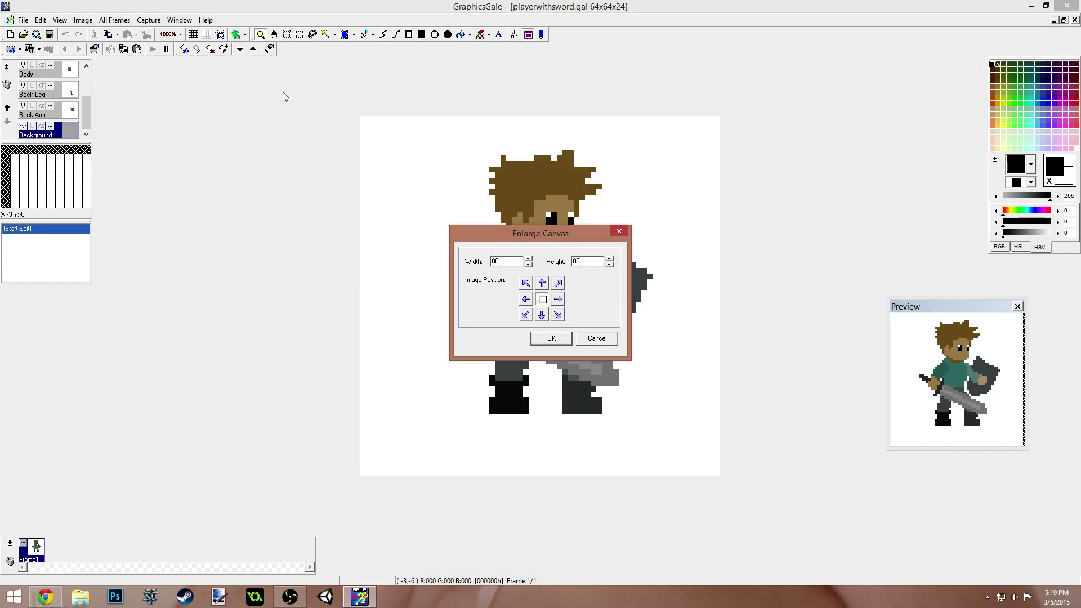
pyautogui.press('Return')
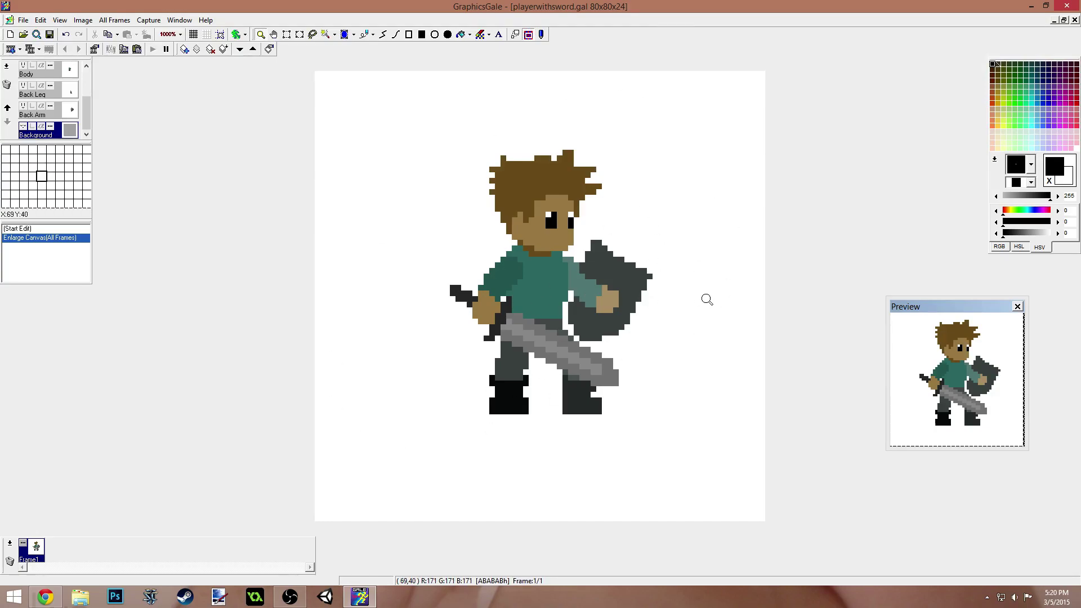
# - Enlarge the canvas of all frames again, to 104 × 104 pixels, with the character still centred
pyautogui.click(83, 21)
pyautogui.moveTo(115, 22)
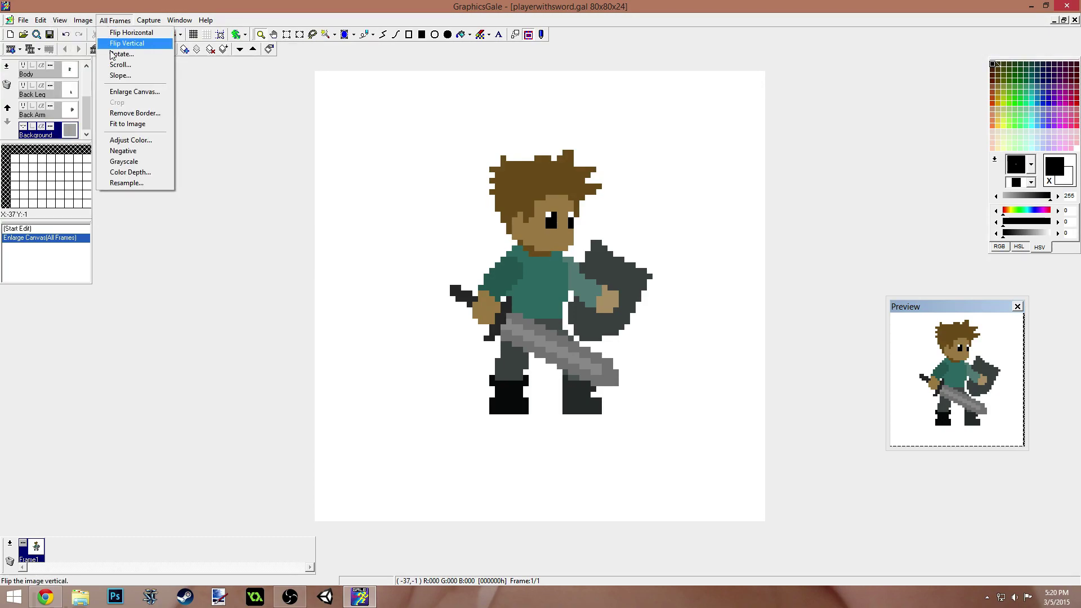
pyautogui.click(134, 92)
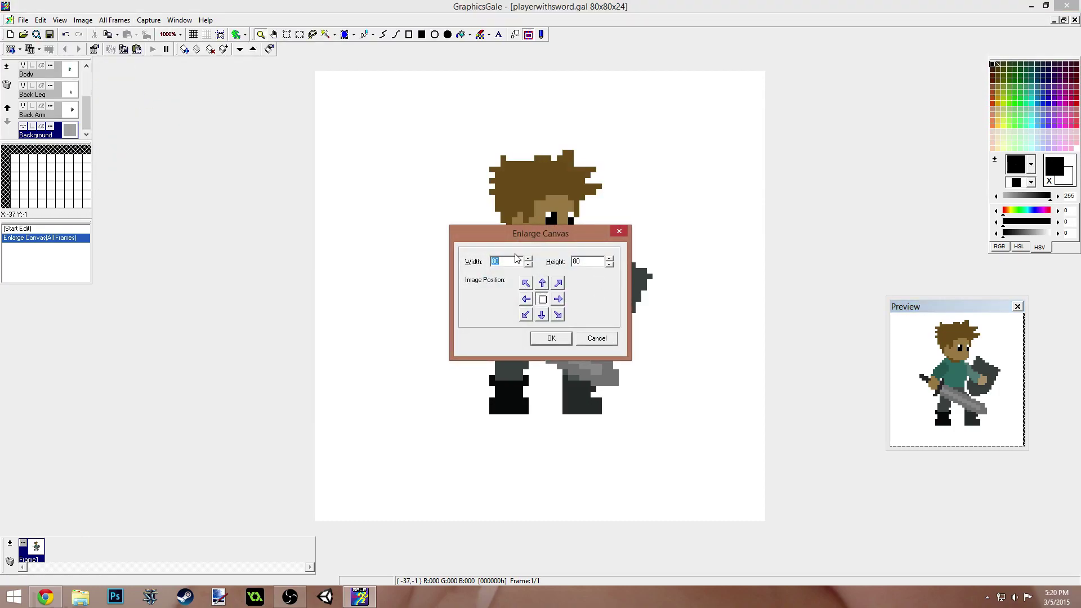
pyautogui.write('104')
pyautogui.press('Return')
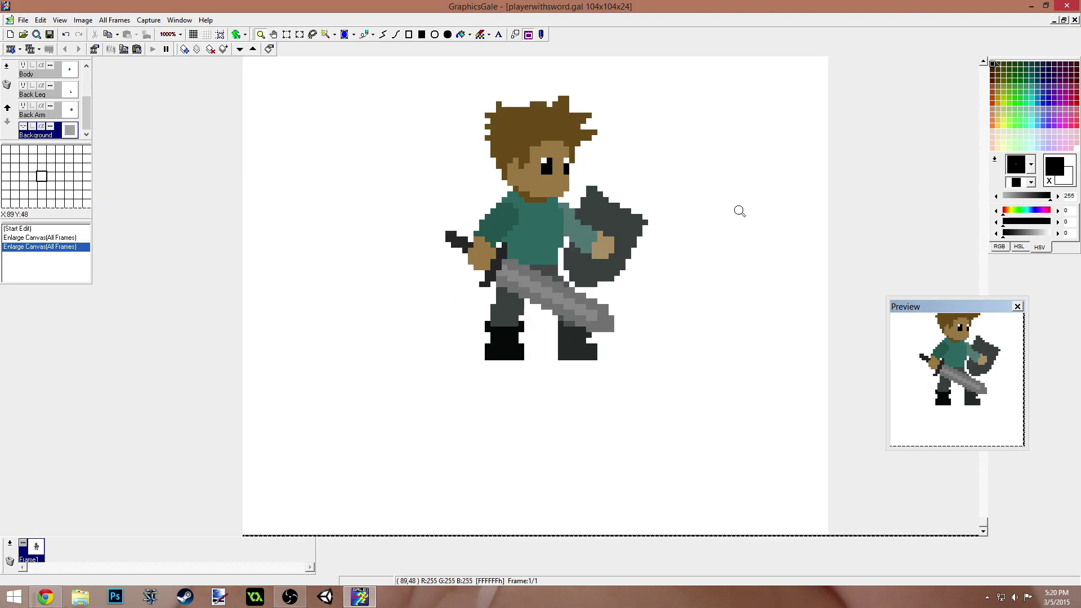
# - Shrink the preview window slightly and place it a little farther down beside the canvas
pyautogui.scroll(-1, 652, 230)
pyautogui.rightClick(665, 246)
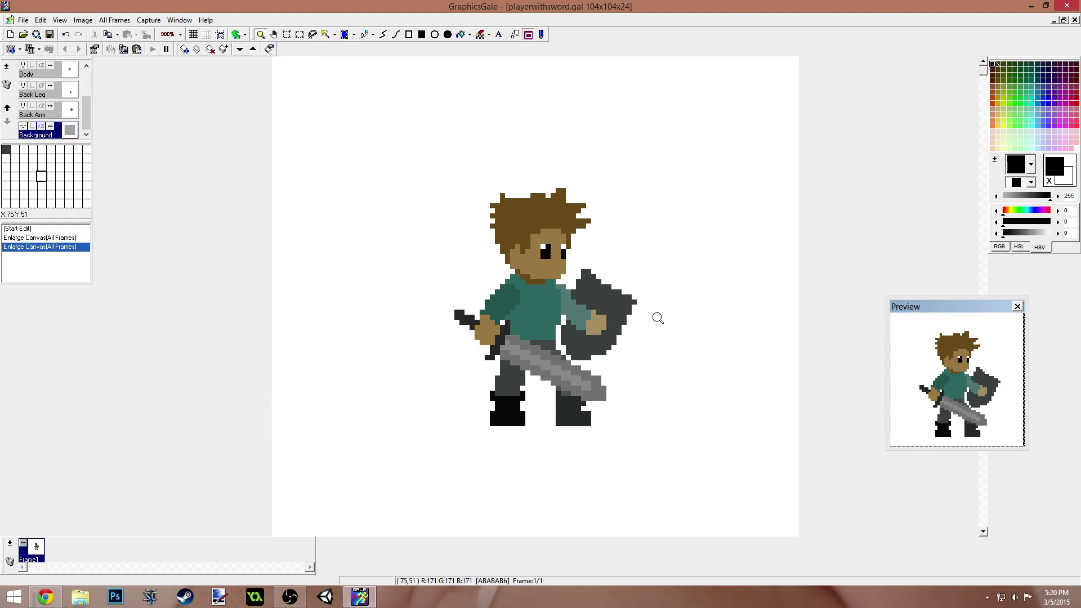
pyautogui.moveTo(1028, 449); pyautogui.dragTo(1025, 445)
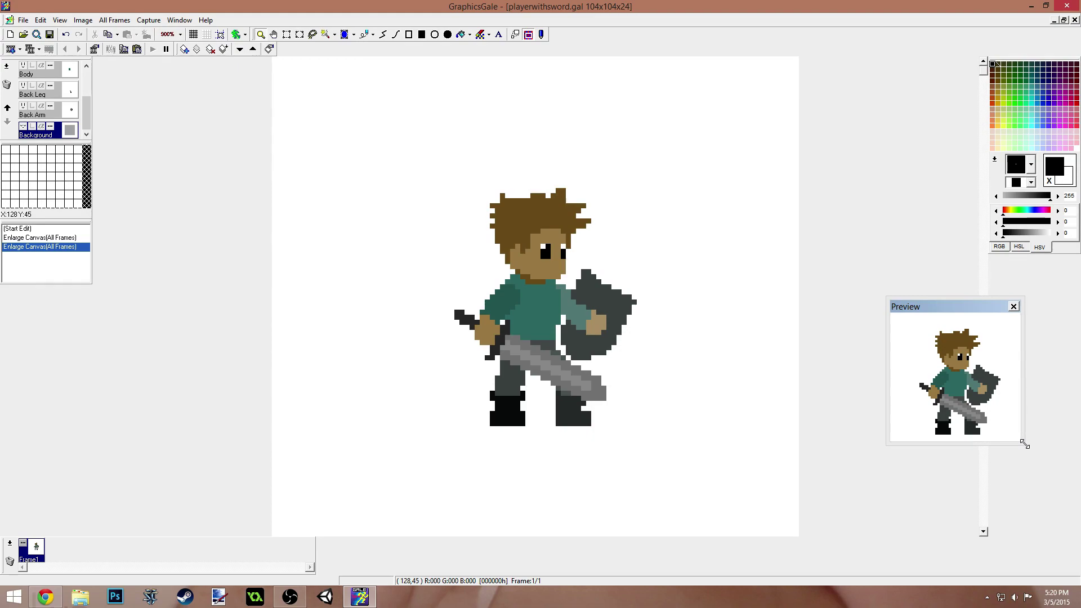
pyautogui.moveTo(968, 309); pyautogui.dragTo(959, 342)
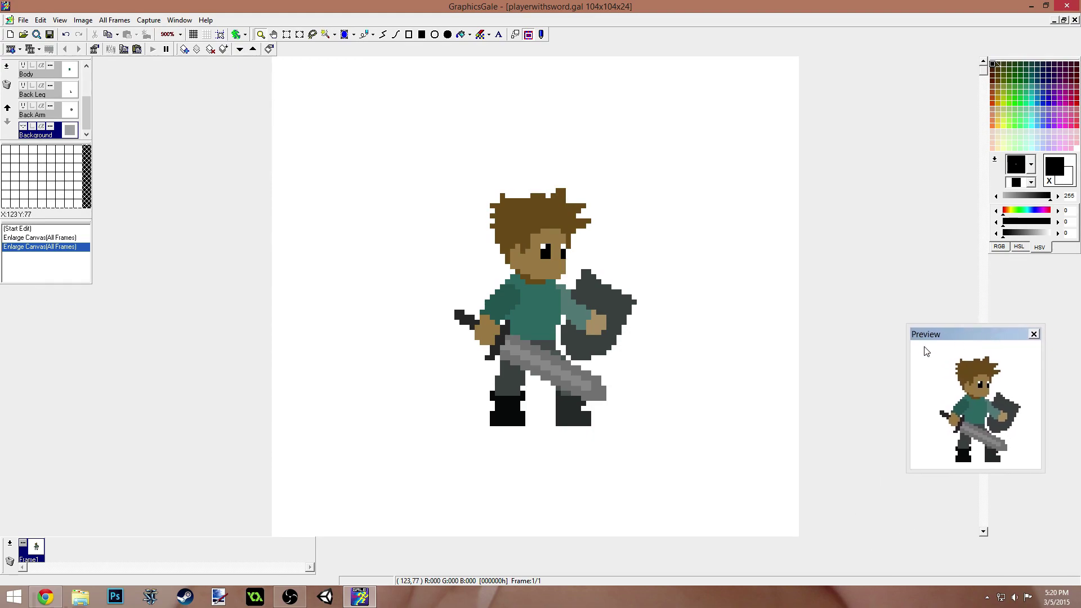
# - Set Frame1's delay to 10 in 1/60 sec. (for Video-Game) units and duplicate the frame as Copy_Frame1
pyautogui.doubleClick(37, 551)
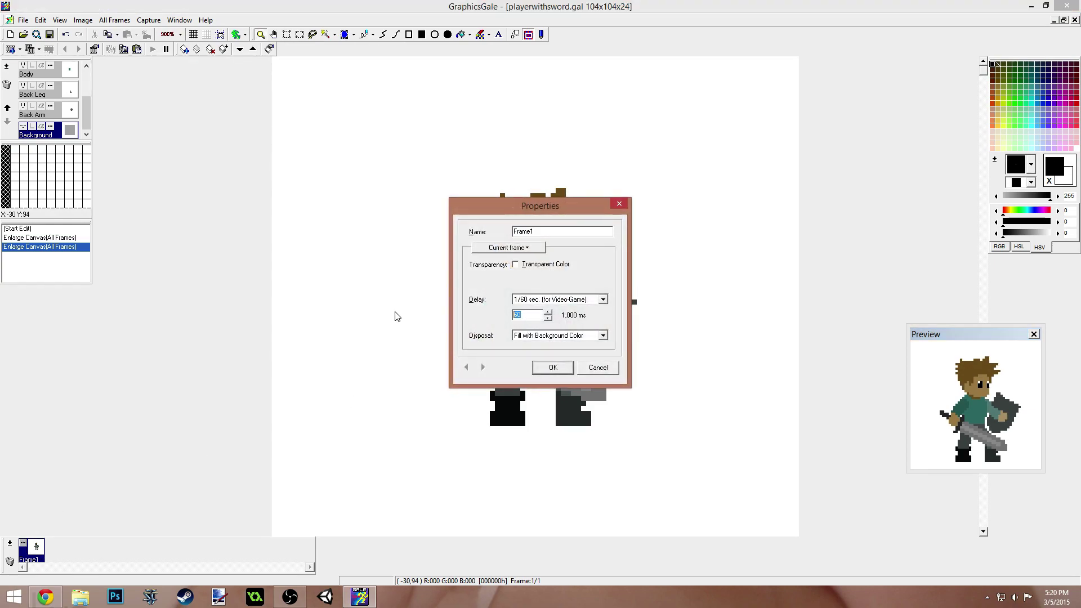
pyautogui.click(551, 368)
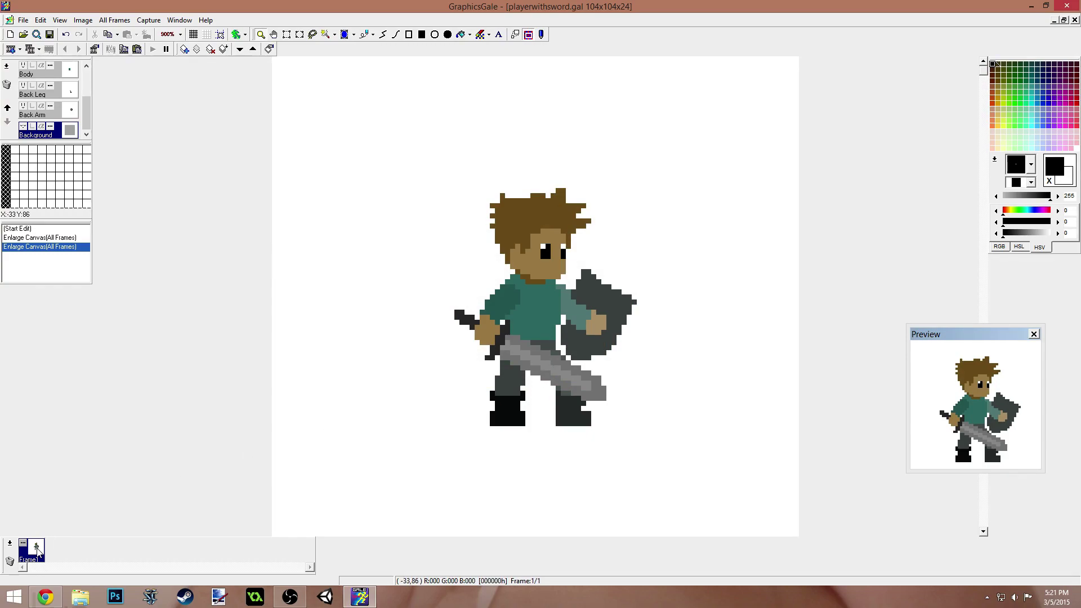
pyautogui.moveTo(37, 548); pyautogui.dragTo(66, 545)
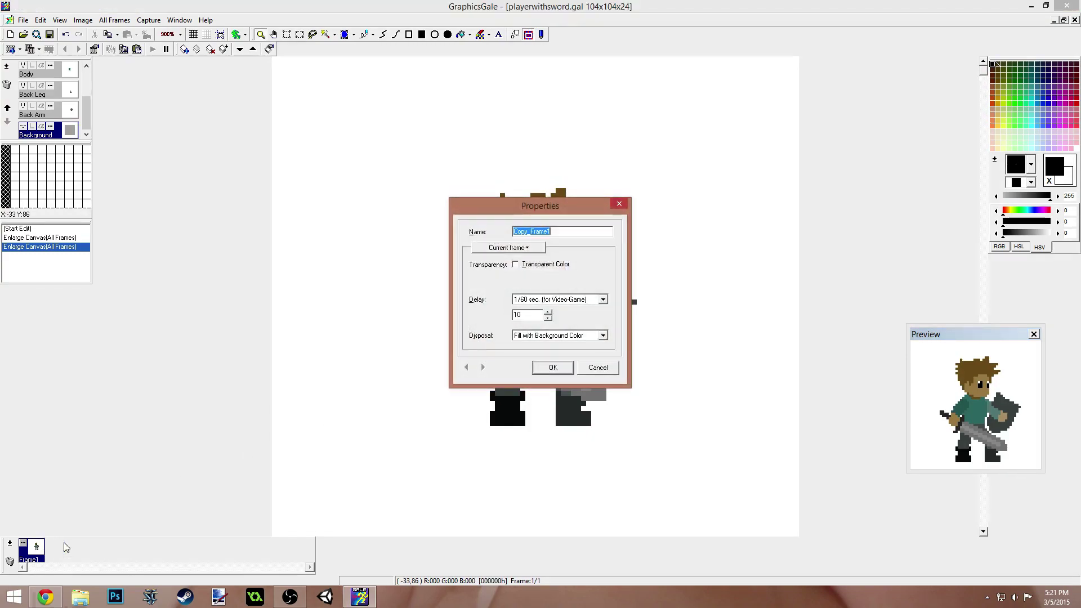
pyautogui.click(553, 368)
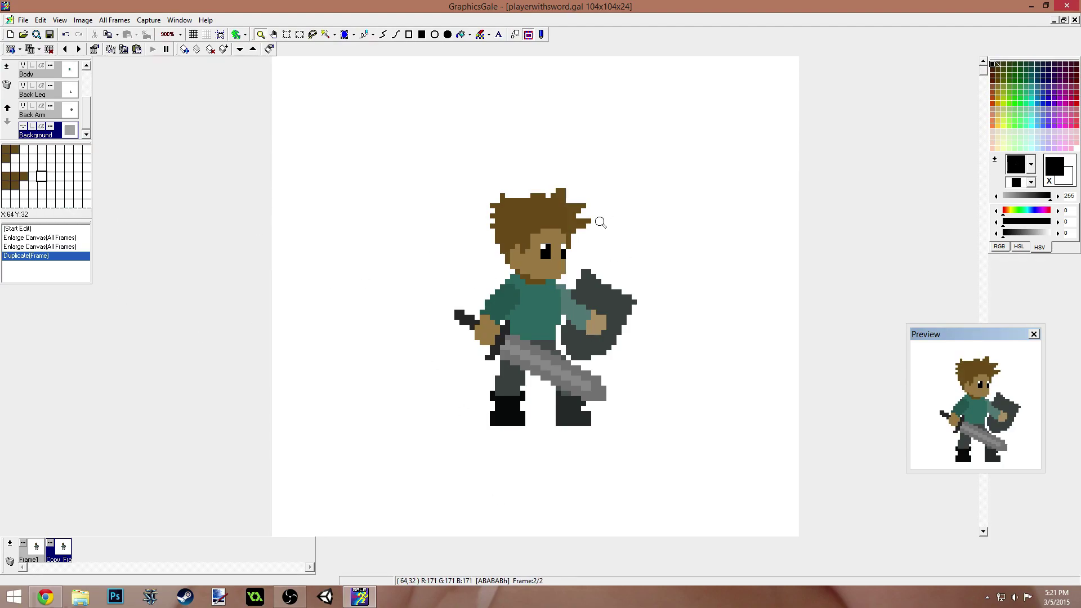
# - On the copied frame's Back Arm layer, select the shield arm, pull it closer to the body and rotate it slightly clockwise
pyautogui.moveTo(86, 116)
pyautogui.mouseDown()
pyautogui.moveTo(86, 79)
pyautogui.moveTo(88, 115)
pyautogui.mouseUp()
pyautogui.press('s')
pyautogui.moveTo(419, 132); pyautogui.dragTo(708, 411)
pyautogui.moveTo(615, 309); pyautogui.dragTo(600, 309)
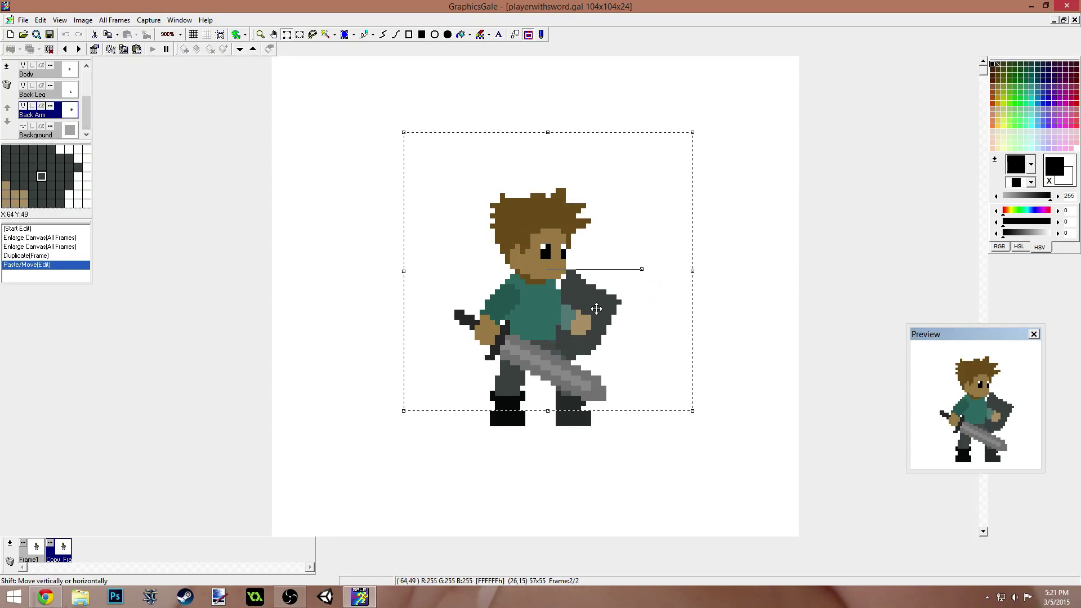
pyautogui.moveTo(642, 272); pyautogui.dragTo(625, 254)
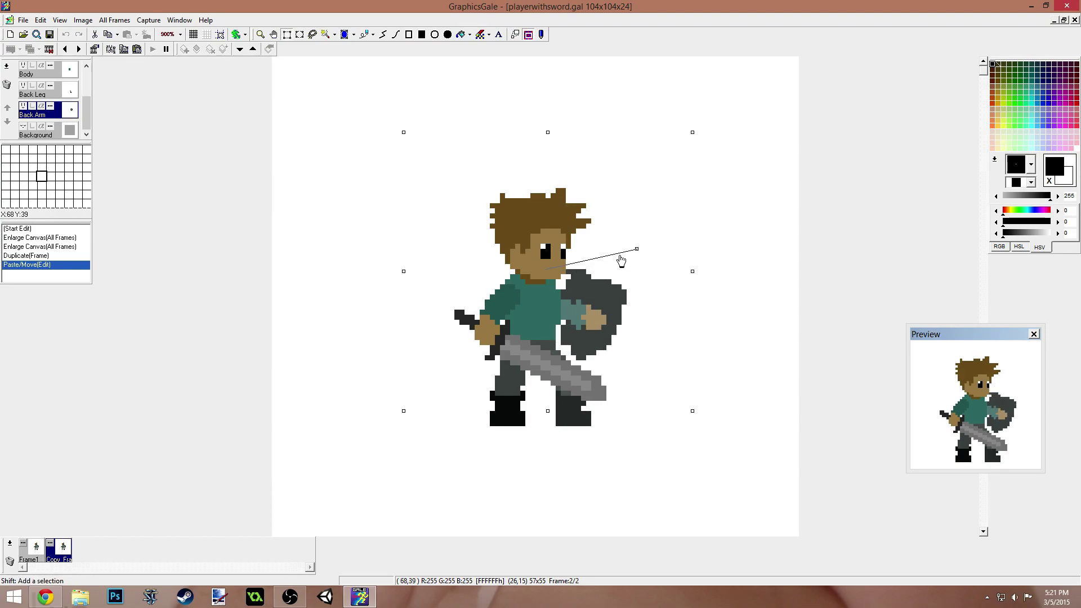
pyautogui.moveTo(601, 302); pyautogui.dragTo(582, 299)
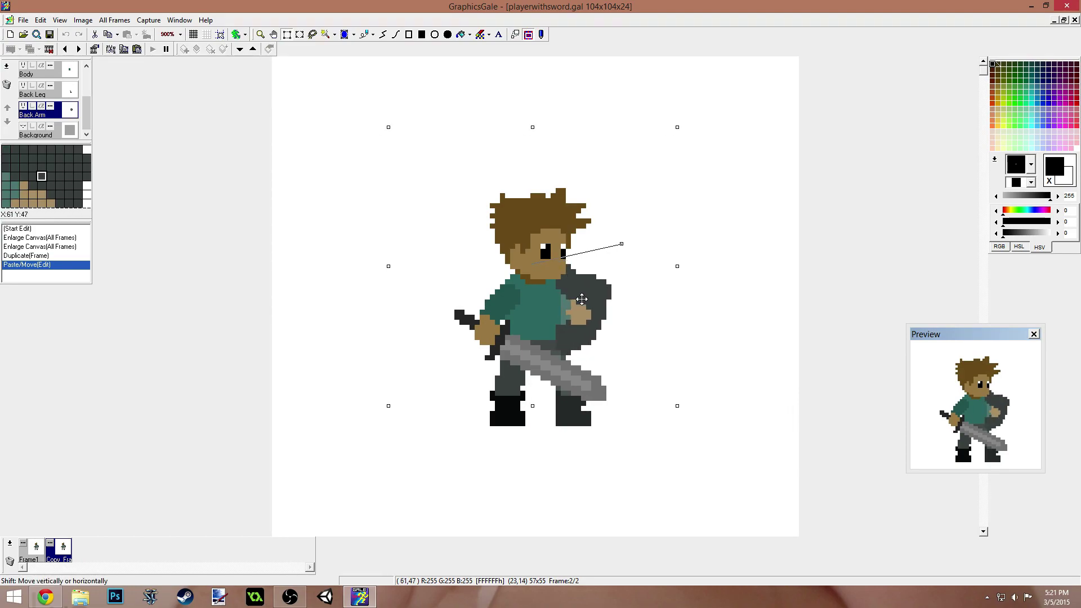
pyautogui.moveTo(623, 244); pyautogui.dragTo(615, 290)
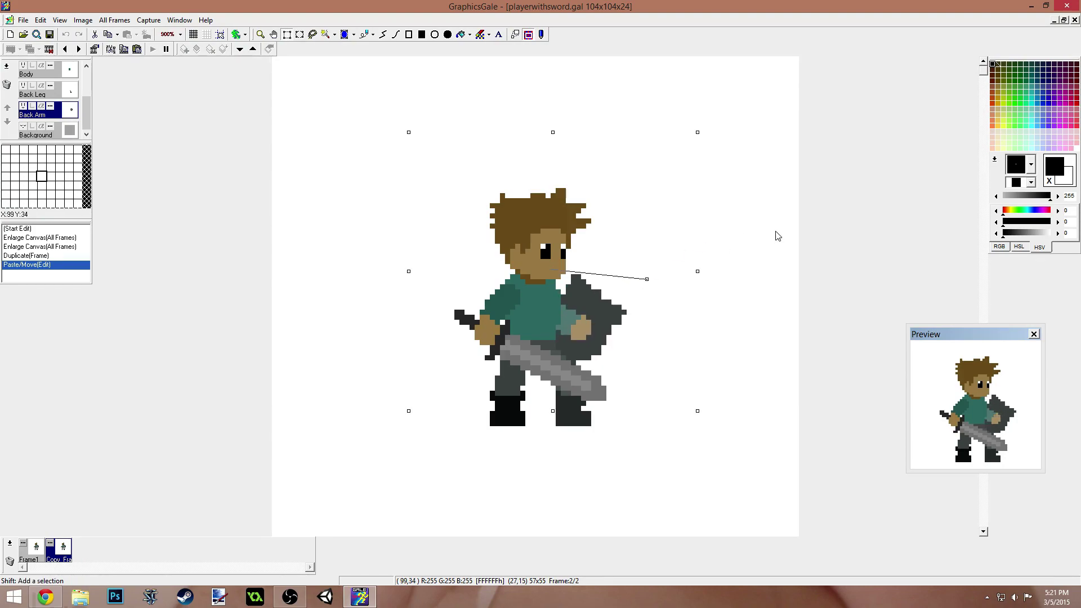
# - On the Front Arm layer, rotate the sword arm counterclockwise and move it forward so the blade points ahead and slightly upward
pyautogui.moveTo(89, 120); pyautogui.dragTo(88, 93)
pyautogui.click(363, 266)
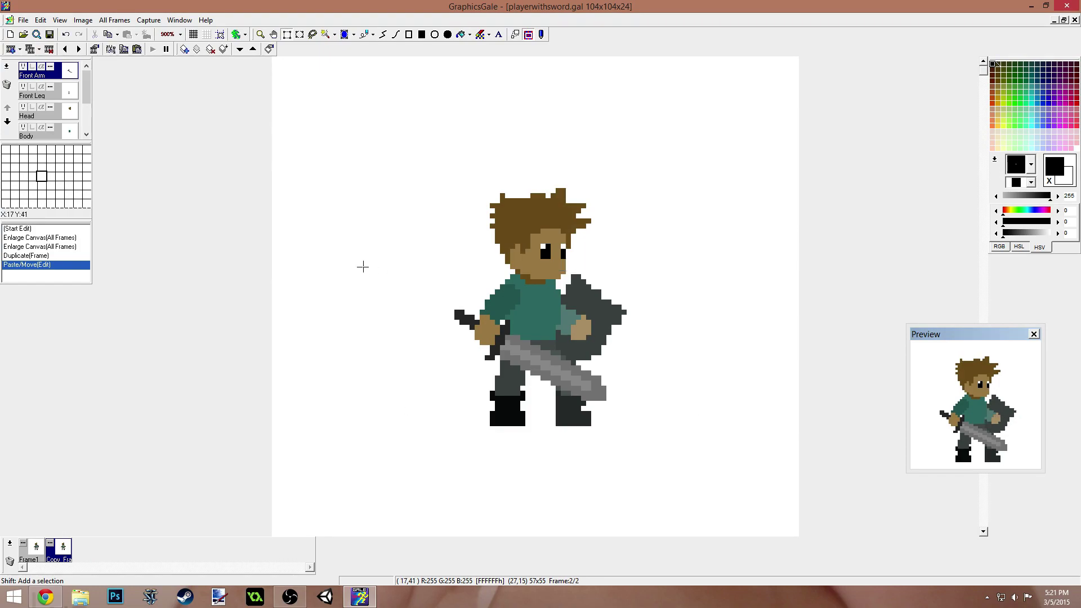
pyautogui.moveTo(733, 495); pyautogui.dragTo(729, 493)
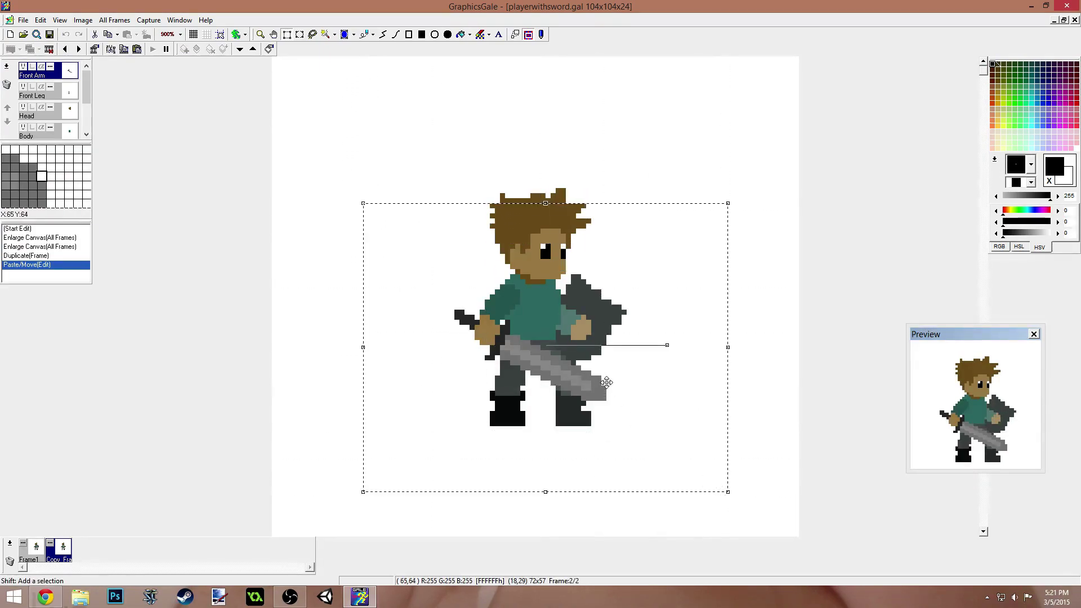
pyautogui.moveTo(665, 346); pyautogui.dragTo(656, 266)
pyautogui.moveTo(526, 410); pyautogui.dragTo(571, 374)
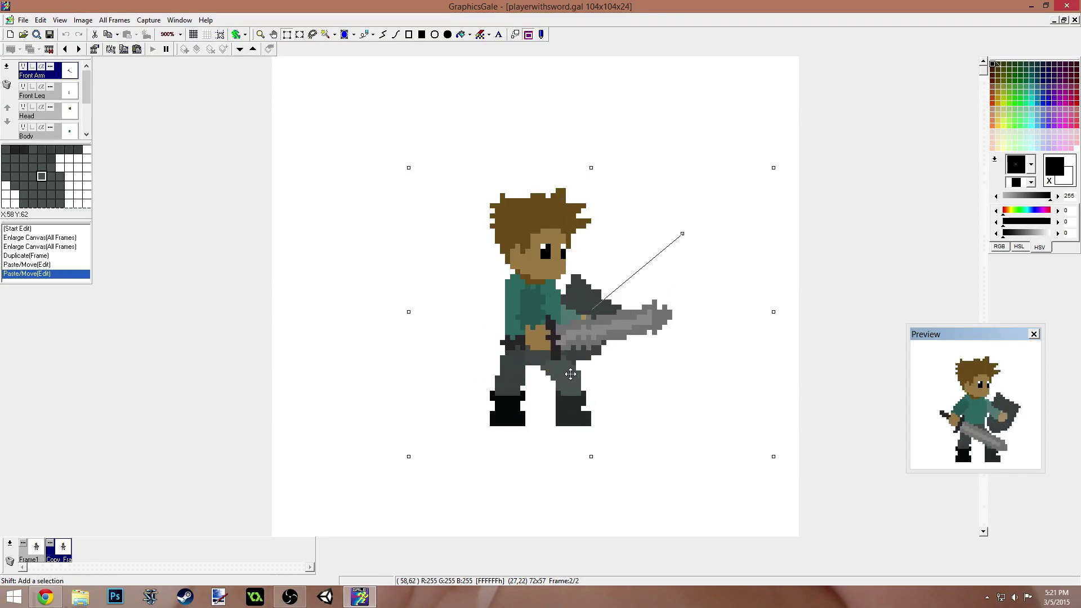
pyautogui.moveTo(684, 236); pyautogui.dragTo(673, 214)
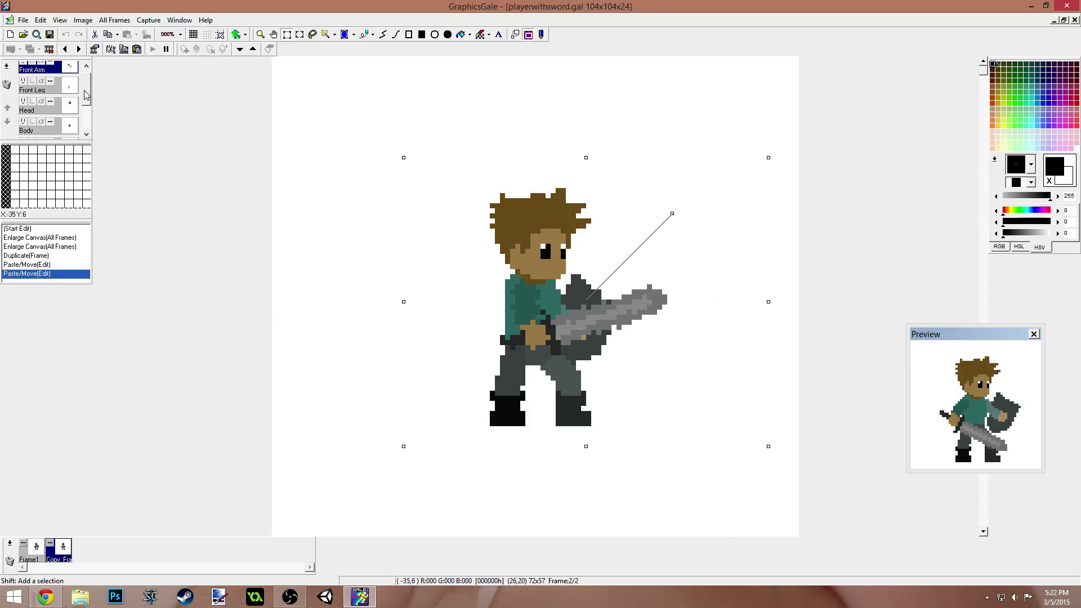
# - On the Head layer, select the head and shift it one pixel forward and one pixel down
pyautogui.moveTo(86, 81); pyautogui.dragTo(86, 84)
pyautogui.click(46, 111)
pyautogui.moveTo(418, 137); pyautogui.dragTo(637, 340)
pyautogui.moveTo(583, 270); pyautogui.dragTo(588, 276)
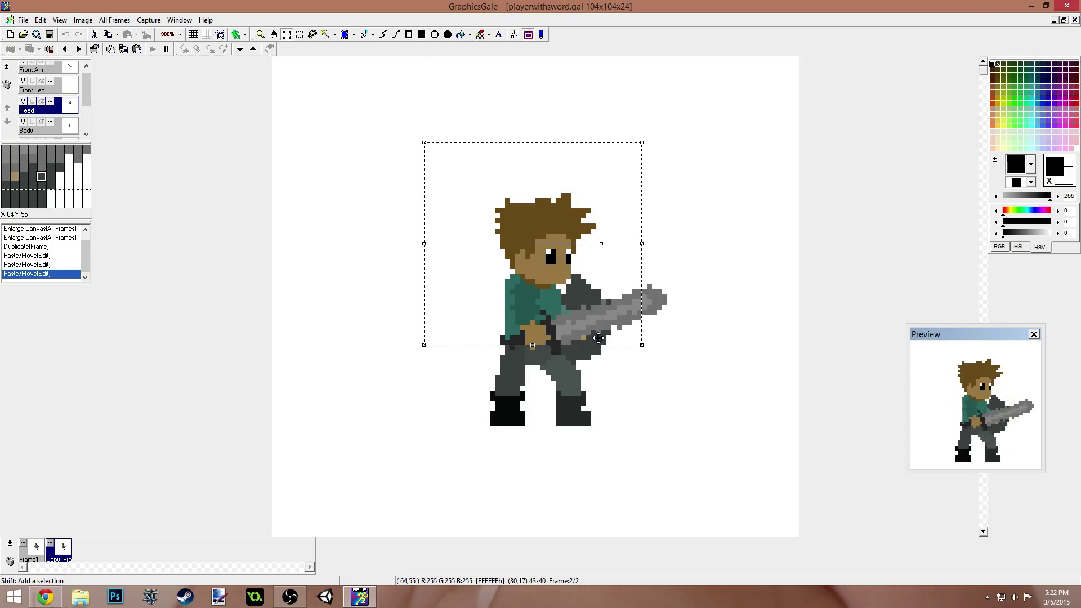
# - On the Body layer, select the torso and rotate it slightly clockwise so it leans forward
pyautogui.moveTo(84, 101)
pyautogui.mouseDown()
pyautogui.moveTo(89, 123)
pyautogui.moveTo(85, 112)
pyautogui.mouseUp()
pyautogui.click(41, 92)
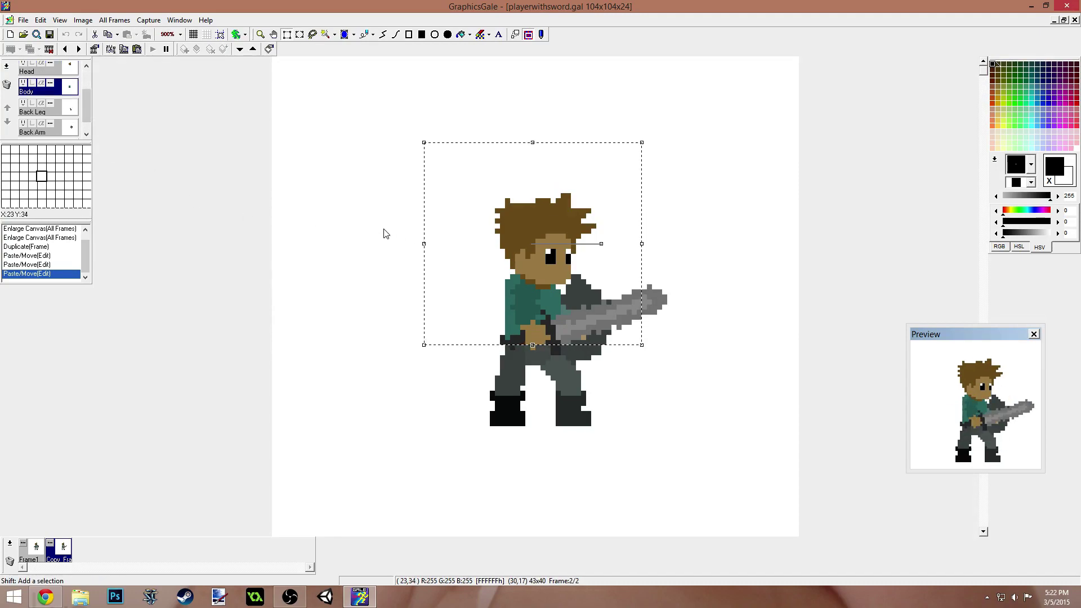
pyautogui.moveTo(374, 178); pyautogui.dragTo(687, 441)
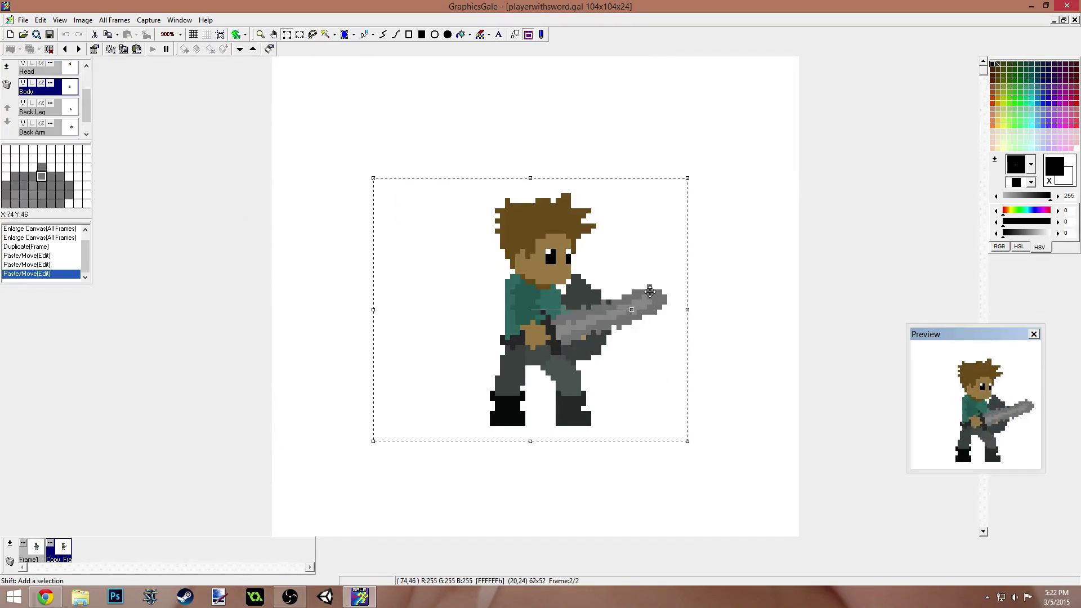
pyautogui.click(629, 310)
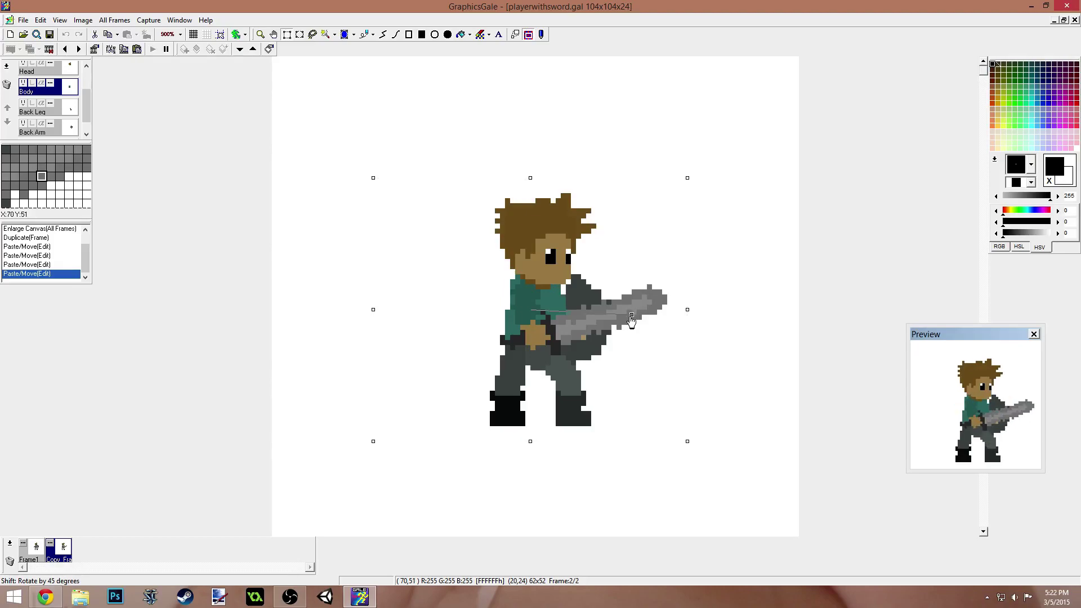
pyautogui.moveTo(629, 323); pyautogui.dragTo(594, 346)
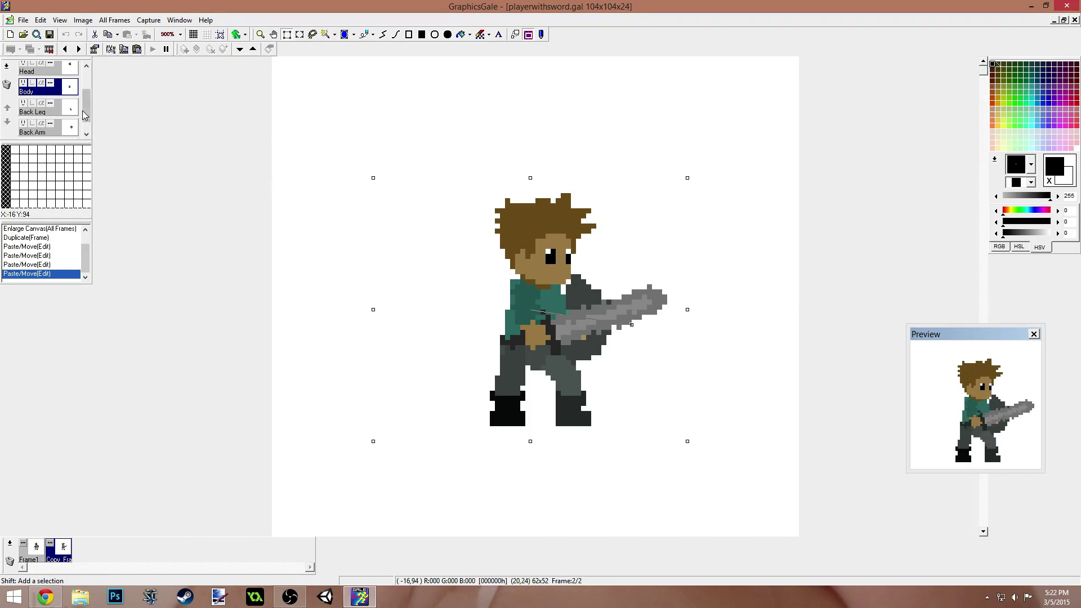
# - On the Back Leg layer, select the back leg, shift it slightly backward and up, and rotate it slightly clockwise
pyautogui.moveTo(82, 115); pyautogui.dragTo(88, 123)
pyautogui.click(40, 90)
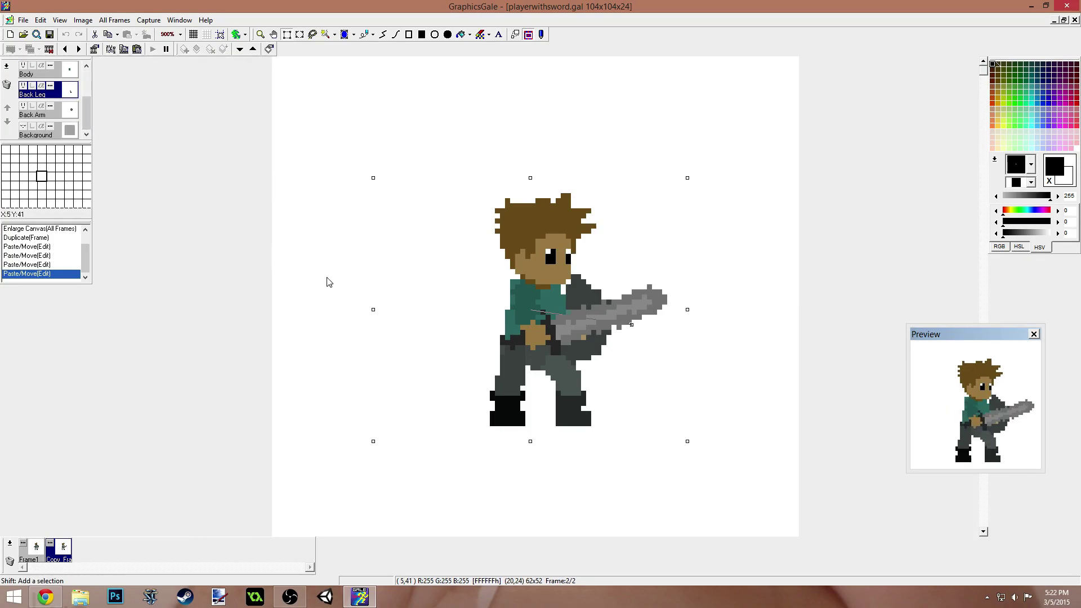
pyautogui.moveTo(469, 295); pyautogui.dragTo(667, 512)
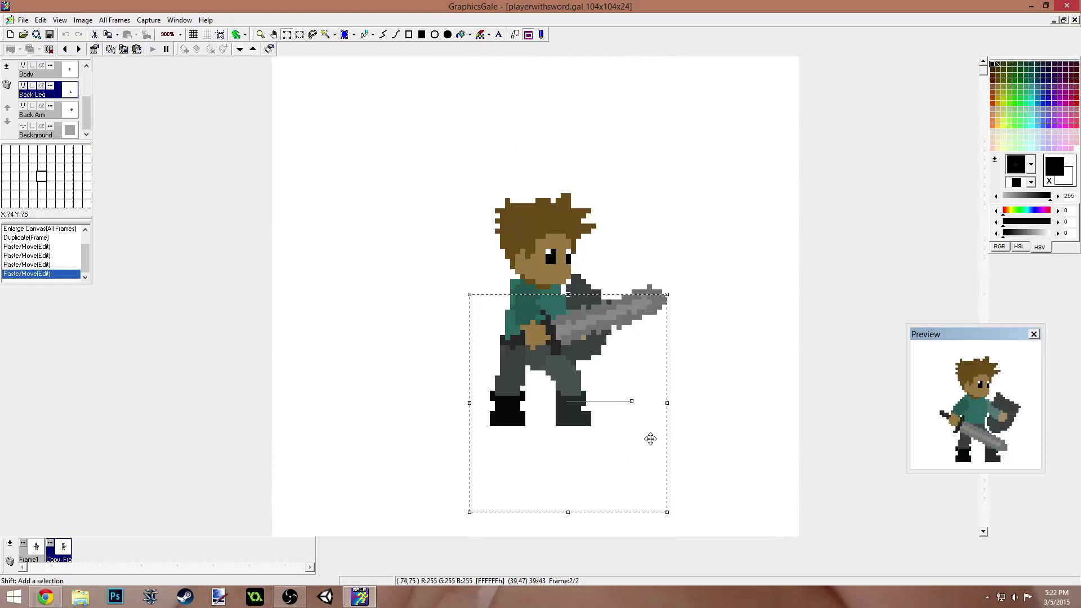
pyautogui.moveTo(633, 436); pyautogui.dragTo(600, 404)
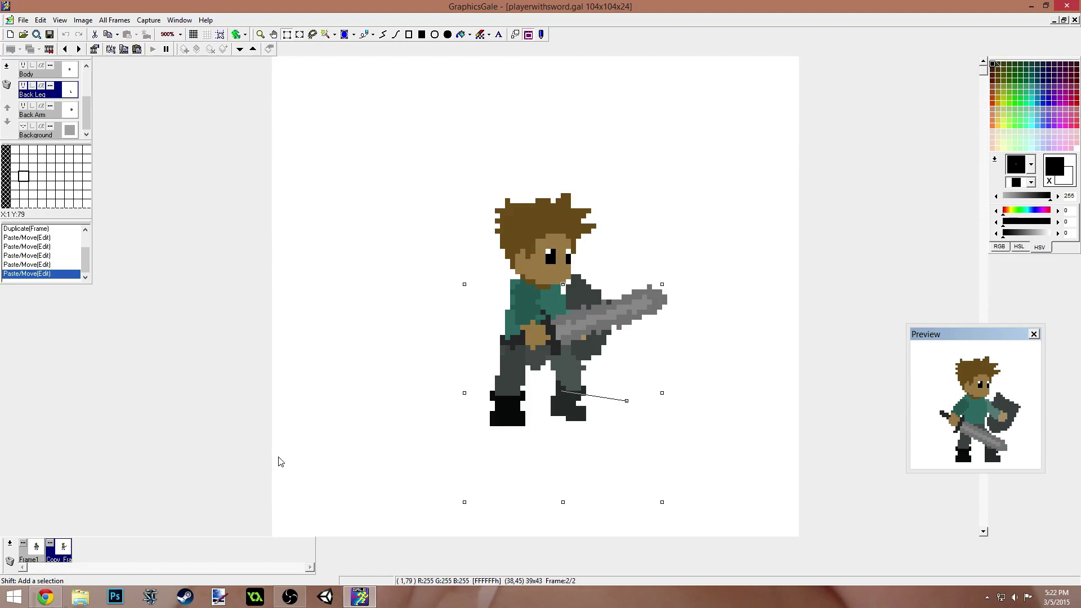
pyautogui.click(332, 194)
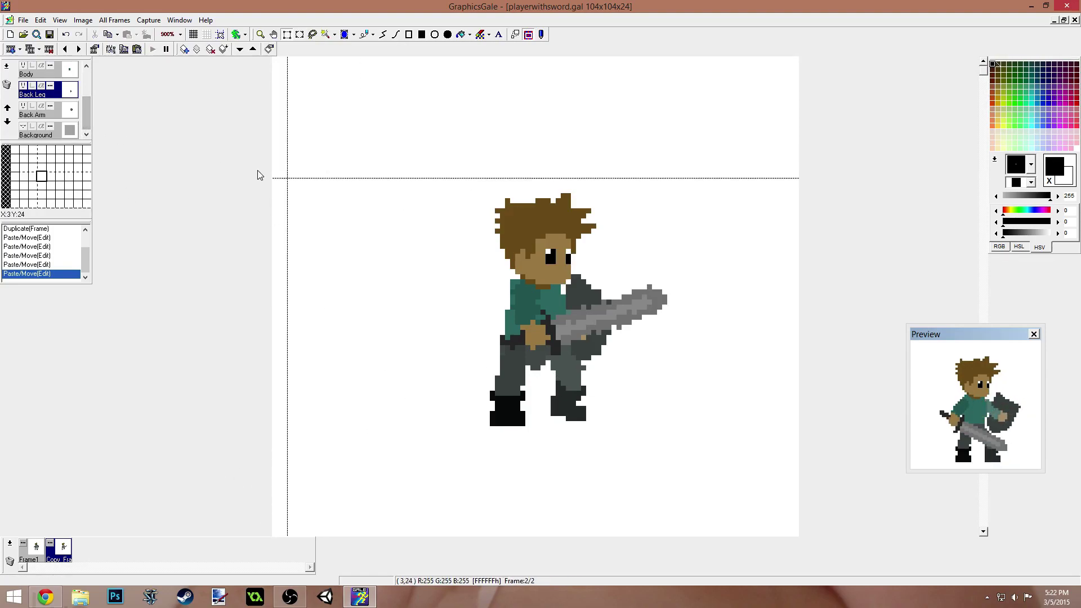
# - On the Front Leg layer, select the front leg and rotate it clockwise so the foot stretches out behind the body
pyautogui.moveTo(88, 116); pyautogui.dragTo(87, 85)
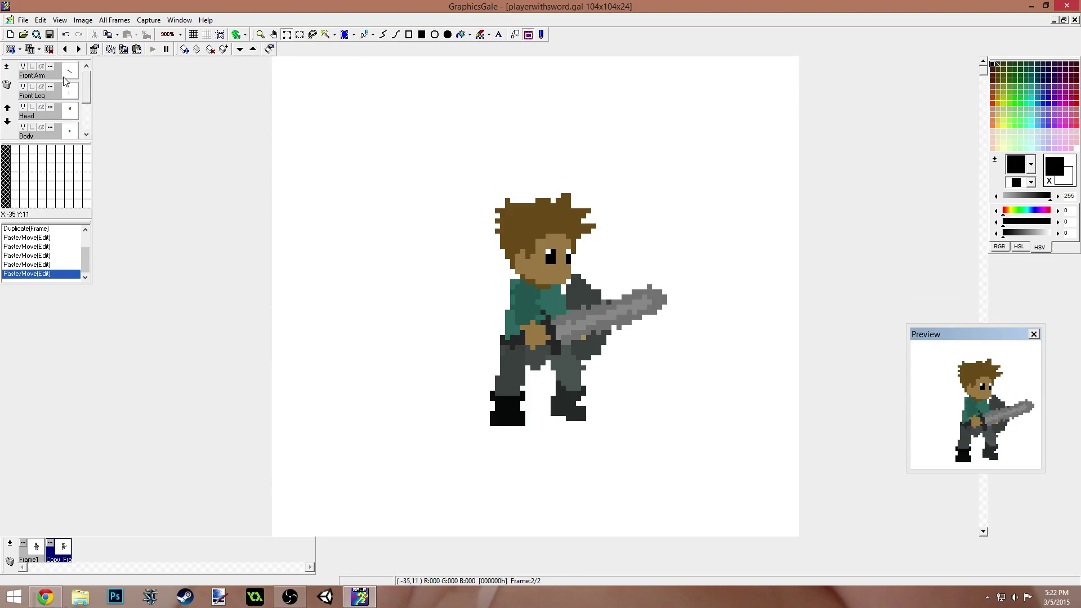
pyautogui.click(41, 97)
pyautogui.moveTo(388, 254); pyautogui.dragTo(607, 446)
pyautogui.moveTo(567, 355); pyautogui.dragTo(543, 373)
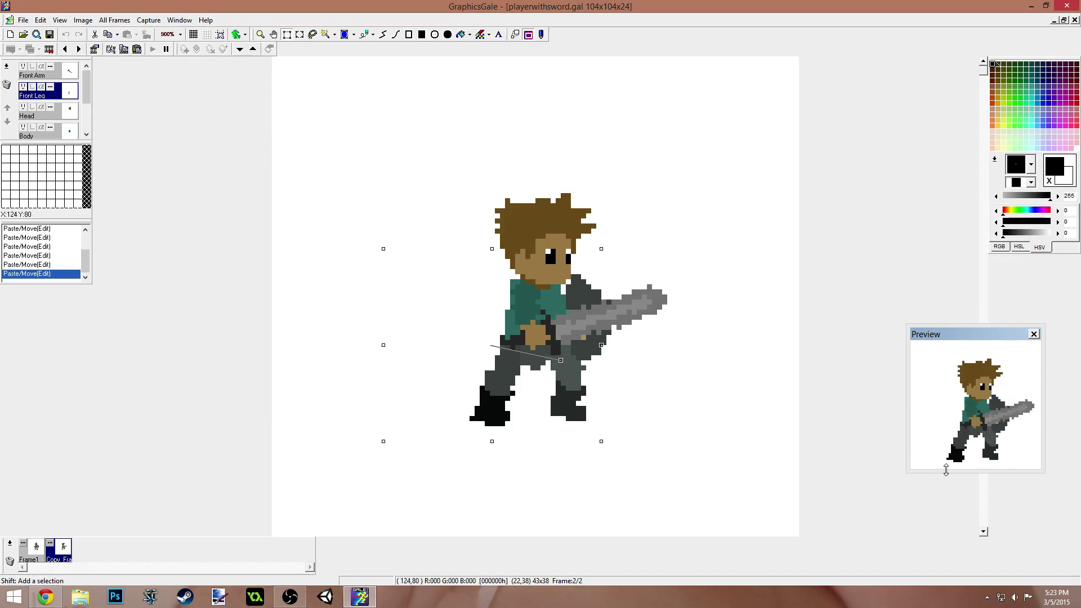
pyautogui.click(713, 371)
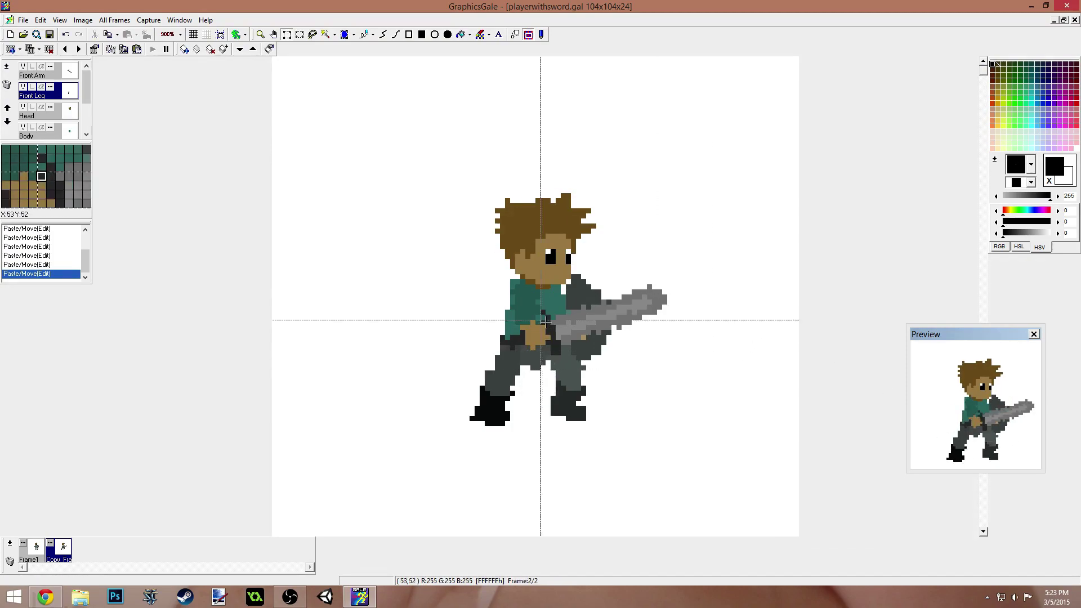
# - On the Front Arm layer, draw a curved swing trail in the blade's dark grey from the sword tip to the feet and fill it in
pyautogui.moveTo(87, 81); pyautogui.dragTo(96, 103)
pyautogui.click(39, 71)
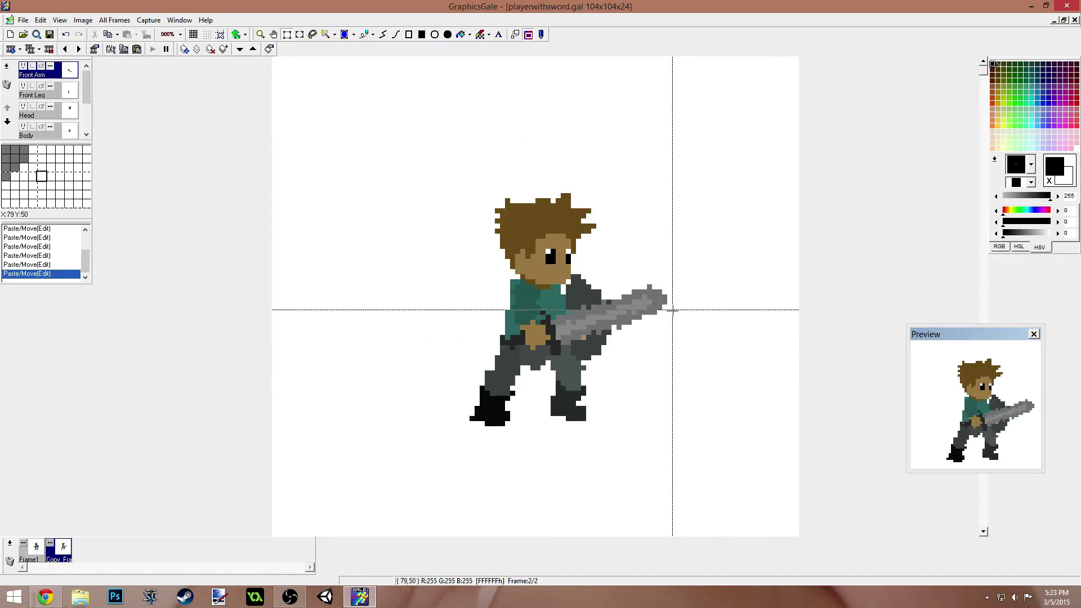
pyautogui.press('p')
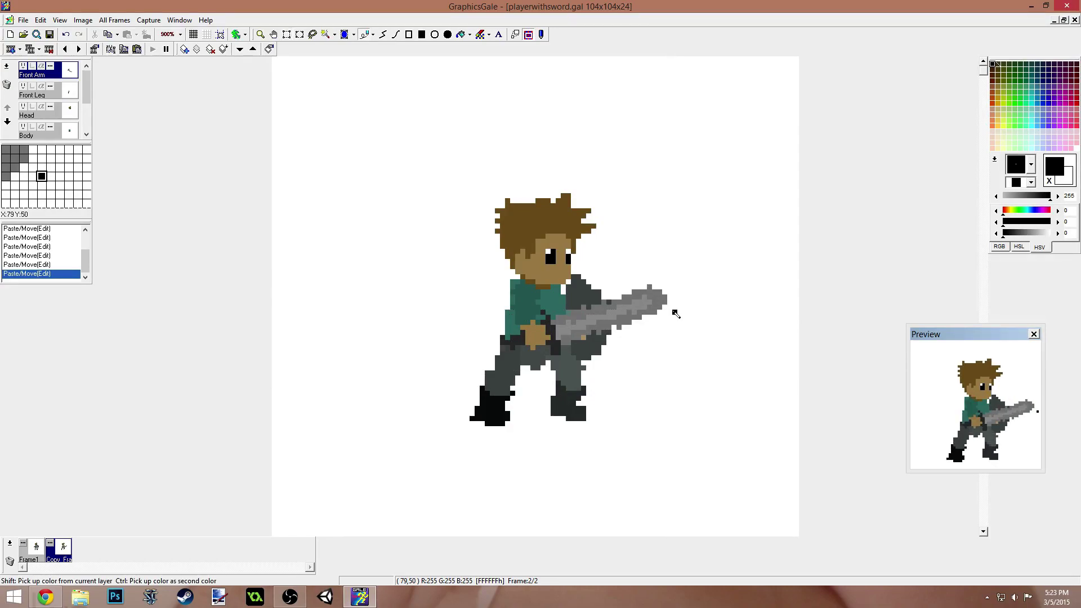
pyautogui.rightClick(658, 297)
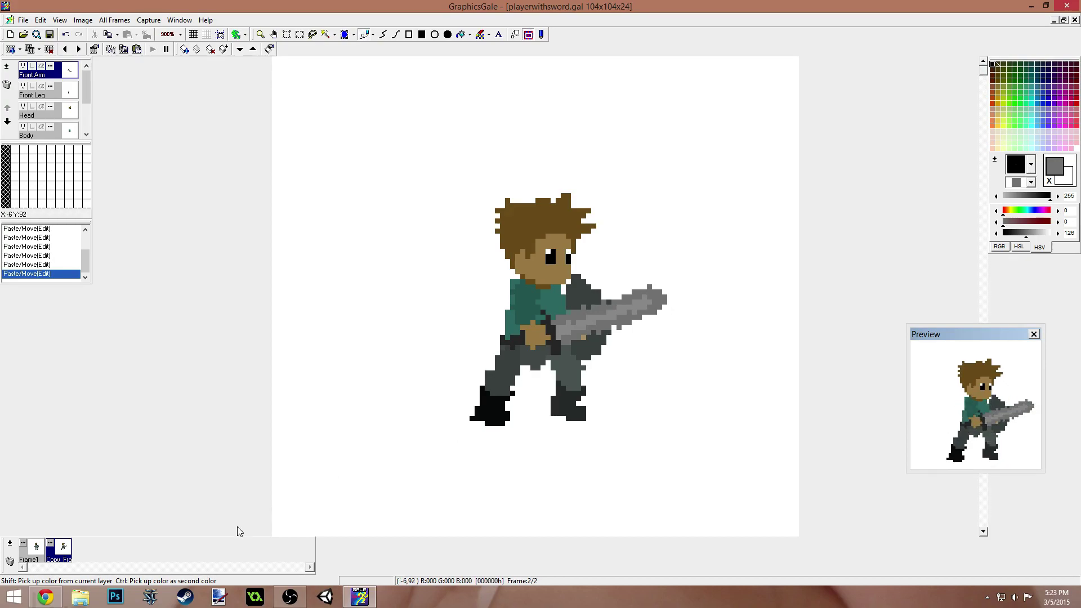
pyautogui.moveTo(654, 316)
pyautogui.mouseDown()
pyautogui.moveTo(614, 375)
pyautogui.moveTo(552, 407)
pyautogui.moveTo(557, 380)
pyautogui.mouseUp()
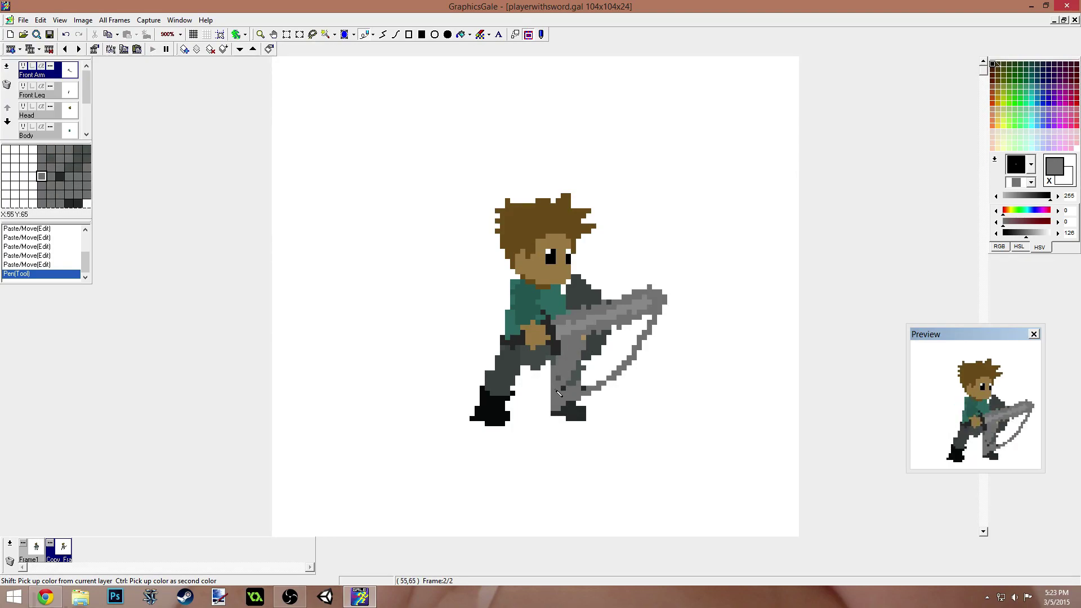
pyautogui.moveTo(554, 408)
pyautogui.mouseDown()
pyautogui.moveTo(572, 379)
pyautogui.moveTo(532, 405)
pyautogui.moveTo(551, 383)
pyautogui.moveTo(539, 402)
pyautogui.moveTo(549, 407)
pyautogui.moveTo(550, 374)
pyautogui.moveTo(544, 389)
pyautogui.moveTo(563, 349)
pyautogui.moveTo(612, 352)
pyautogui.moveTo(575, 394)
pyautogui.moveTo(612, 373)
pyautogui.moveTo(650, 317)
pyautogui.moveTo(584, 346)
pyautogui.moveTo(612, 336)
pyautogui.moveTo(590, 337)
pyautogui.mouseUp()
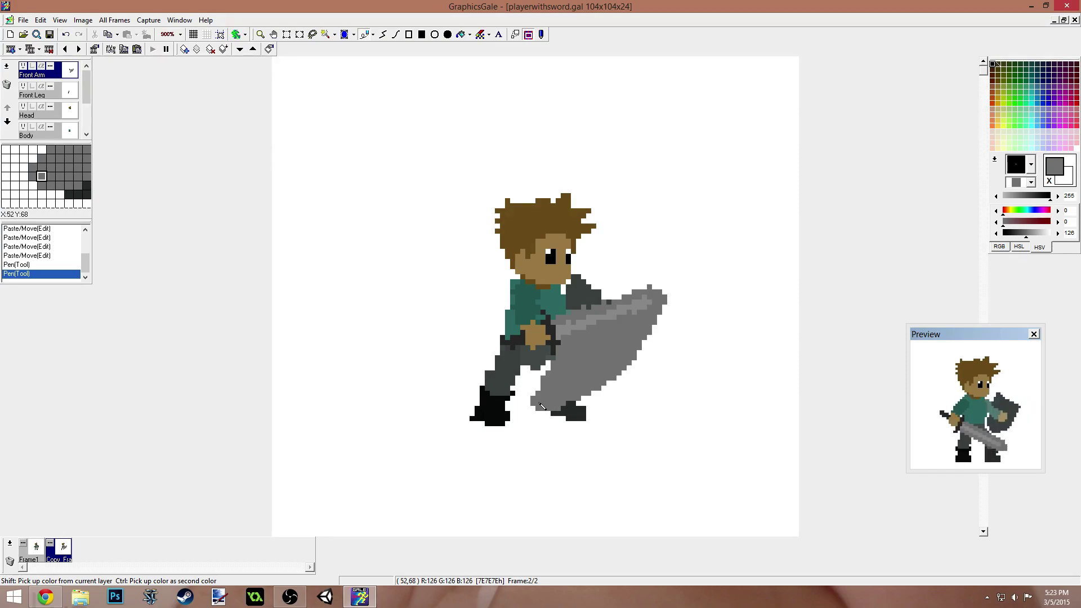
# - Trim the trail's inner and lower edges around the back leg with background white, then resample the blade's dark grey
pyautogui.rightClick(522, 378)
pyautogui.moveTo(536, 383); pyautogui.dragTo(553, 378)
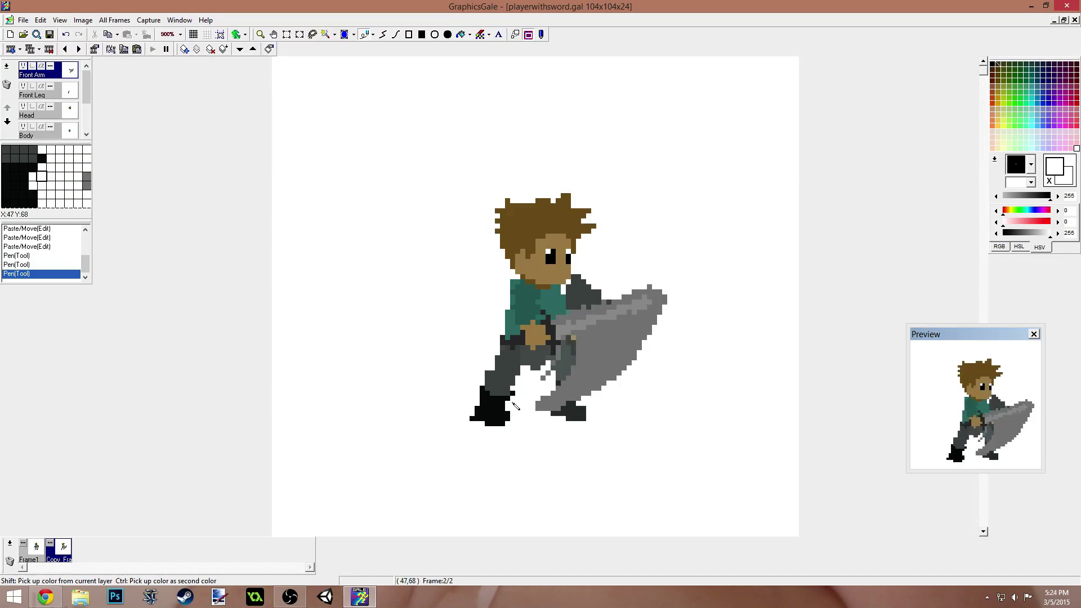
pyautogui.rightClick(558, 403)
pyautogui.rightClick(538, 423)
pyautogui.moveTo(535, 409); pyautogui.dragTo(550, 410)
pyautogui.rightClick(563, 389)
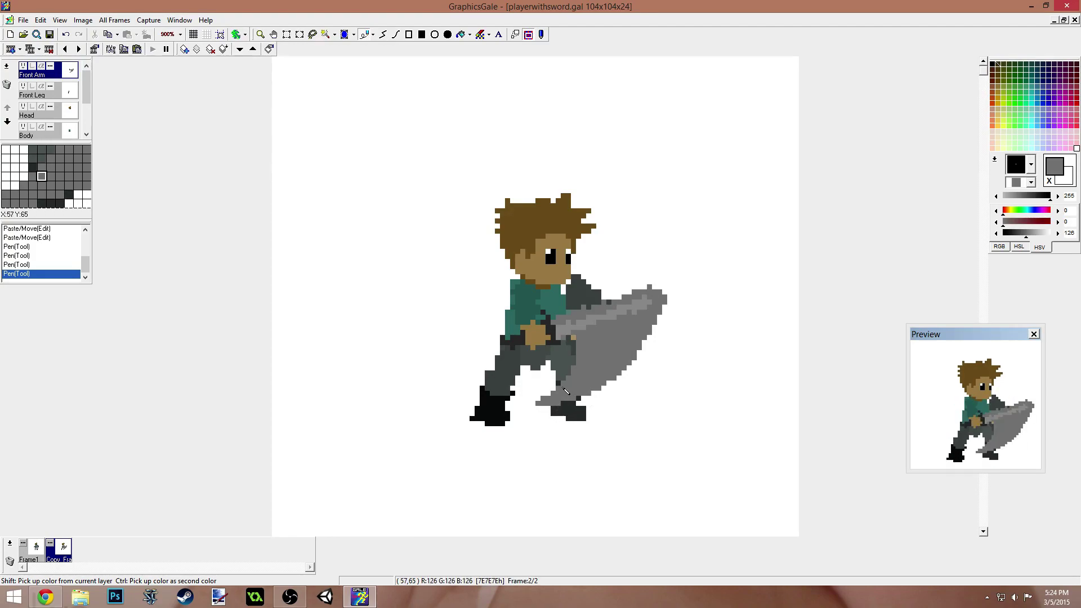
# - Widen the trail's outer curve with dark grey and erase its inner side to form a crescent
pyautogui.moveTo(603, 388)
pyautogui.mouseDown()
pyautogui.moveTo(649, 357)
pyautogui.moveTo(667, 301)
pyautogui.moveTo(659, 351)
pyautogui.moveTo(632, 383)
pyautogui.moveTo(552, 403)
pyautogui.mouseUp()
pyautogui.moveTo(618, 385)
pyautogui.mouseDown()
pyautogui.moveTo(591, 400)
pyautogui.moveTo(649, 355)
pyautogui.moveTo(632, 377)
pyautogui.moveTo(640, 371)
pyautogui.moveTo(647, 347)
pyautogui.mouseUp()
pyautogui.rightClick(541, 387)
pyautogui.moveTo(541, 388)
pyautogui.mouseDown()
pyautogui.moveTo(583, 369)
pyautogui.moveTo(595, 340)
pyautogui.moveTo(580, 360)
pyautogui.mouseUp()
# - Shade the middle of the trail with the blade's lighter grey and trim its outer edge with white into a narrower shape
pyautogui.rightClick(613, 313)
pyautogui.moveTo(615, 313)
pyautogui.mouseDown()
pyautogui.moveTo(641, 325)
pyautogui.moveTo(620, 342)
pyautogui.moveTo(639, 333)
pyautogui.moveTo(619, 370)
pyautogui.moveTo(559, 396)
pyautogui.moveTo(611, 360)
pyautogui.moveTo(623, 323)
pyautogui.moveTo(609, 357)
pyautogui.moveTo(614, 322)
pyautogui.moveTo(617, 353)
pyautogui.moveTo(627, 333)
pyautogui.moveTo(608, 379)
pyautogui.moveTo(624, 357)
pyautogui.moveTo(596, 380)
pyautogui.mouseUp()
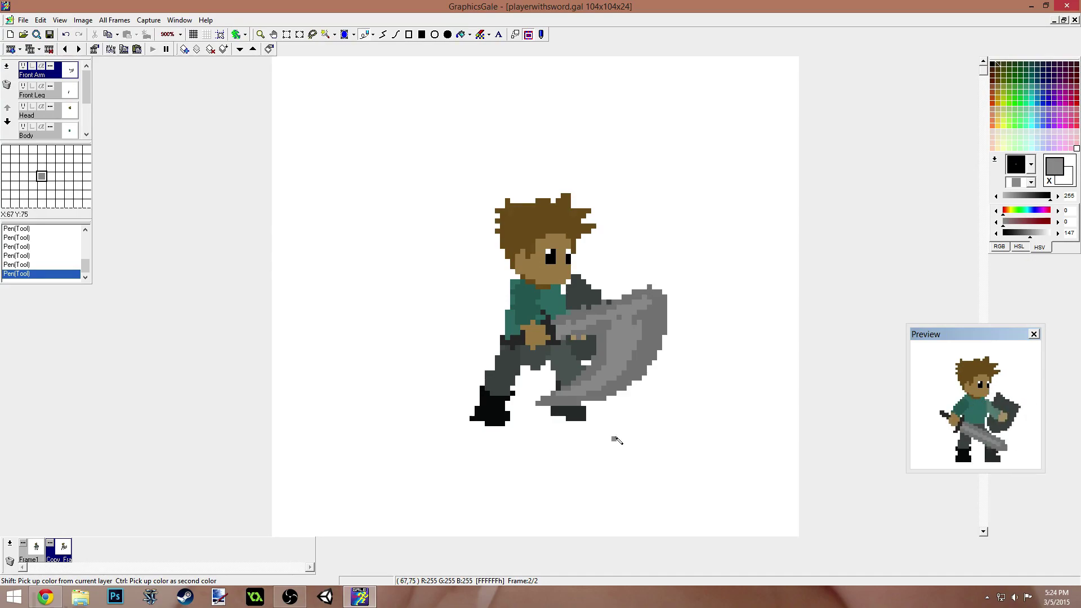
pyautogui.keyDown('ctrl'); pyautogui.click(679, 366); pyautogui.keyUp('ctrl')
pyautogui.moveTo(668, 316)
pyautogui.mouseDown()
pyautogui.moveTo(528, 422)
pyautogui.moveTo(682, 336)
pyautogui.moveTo(592, 397)
pyautogui.moveTo(677, 305)
pyautogui.moveTo(638, 348)
pyautogui.moveTo(675, 286)
pyautogui.moveTo(614, 387)
pyautogui.moveTo(680, 306)
pyautogui.moveTo(638, 365)
pyautogui.moveTo(683, 332)
pyautogui.moveTo(679, 341)
pyautogui.moveTo(639, 379)
pyautogui.moveTo(655, 355)
pyautogui.moveTo(606, 383)
pyautogui.moveTo(654, 361)
pyautogui.moveTo(590, 406)
pyautogui.moveTo(620, 378)
pyautogui.moveTo(614, 396)
pyautogui.moveTo(629, 370)
pyautogui.moveTo(563, 408)
pyautogui.moveTo(674, 331)
pyautogui.mouseUp()
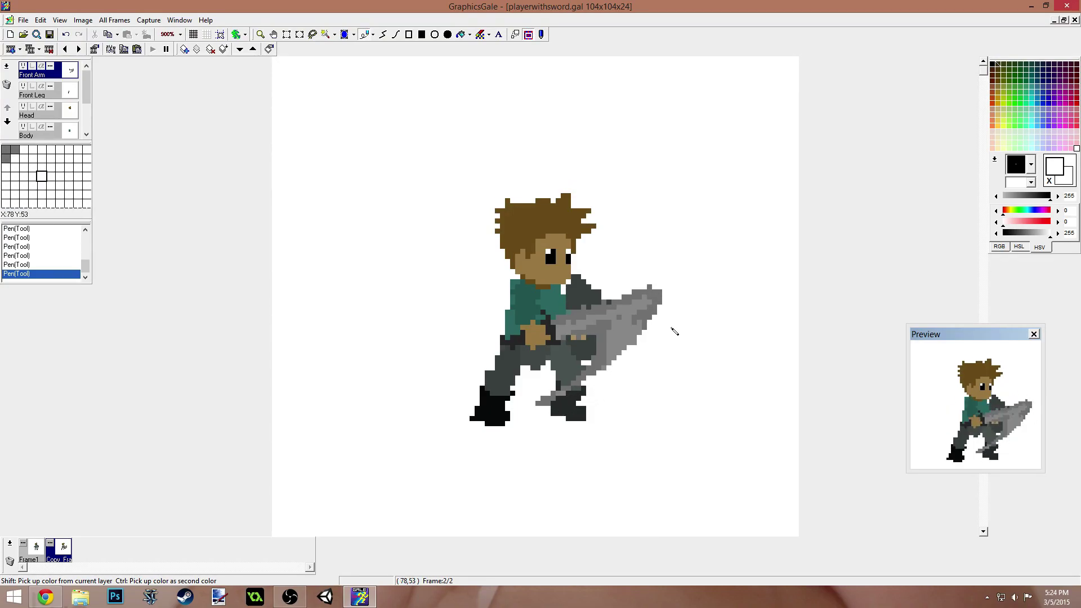
pyautogui.keyDown('ctrl'); pyautogui.click(610, 353); pyautogui.keyUp('ctrl')
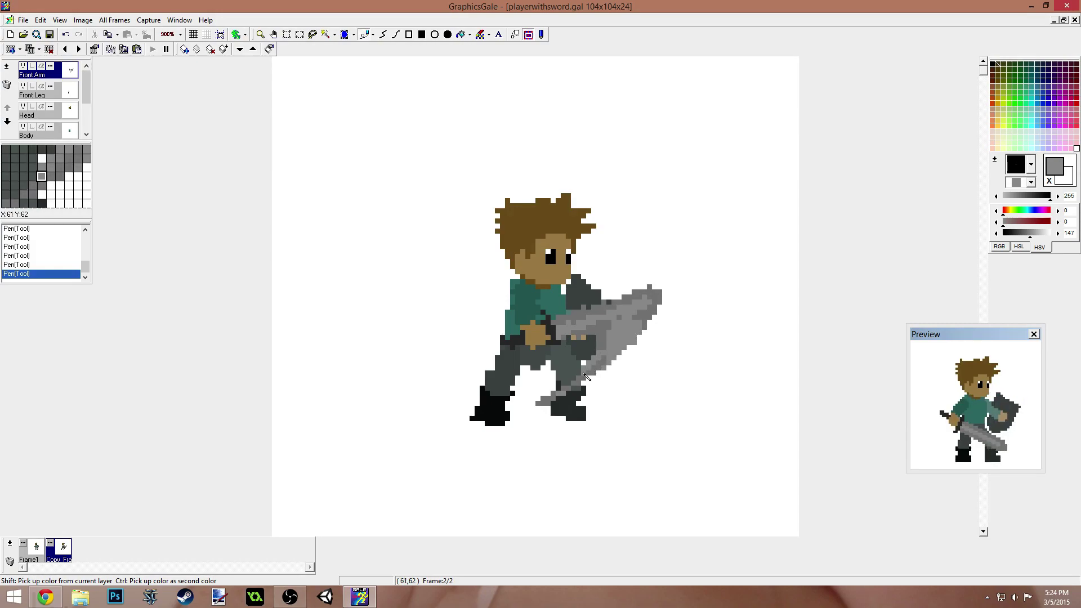
# - Add blade-grey shading along the trail's inner edge and extend the sword tip into a sharp point
pyautogui.rightClick(601, 331)
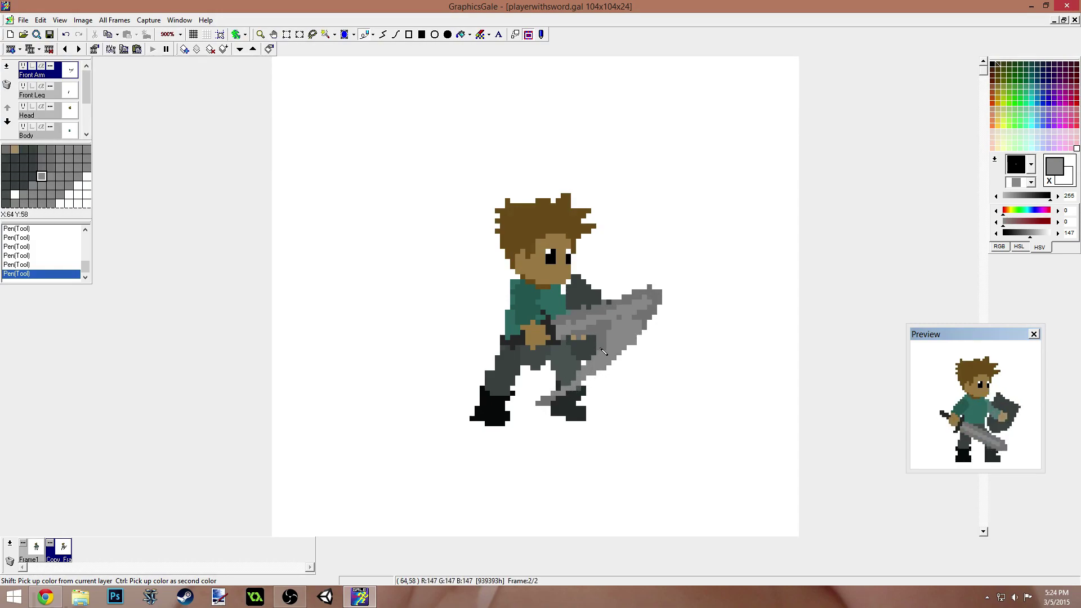
pyautogui.moveTo(598, 356)
pyautogui.mouseDown()
pyautogui.moveTo(559, 388)
pyautogui.moveTo(640, 304)
pyautogui.mouseUp()
pyautogui.click(665, 290)
pyautogui.click(660, 288)
pyautogui.click(667, 282)
pyautogui.click(654, 287)
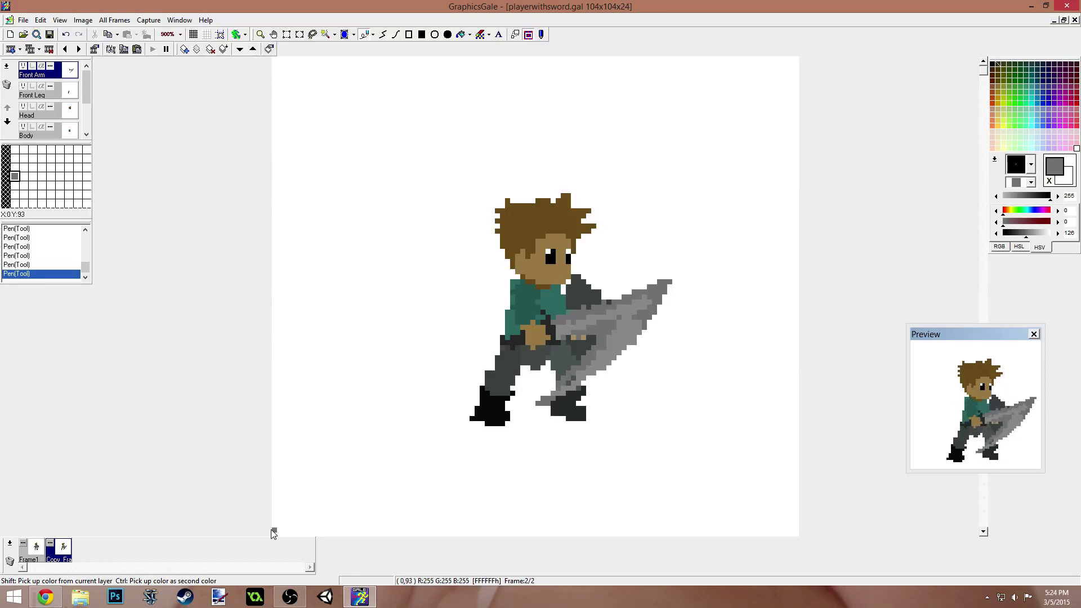
# - Erase the trail's thin lower tip where it crosses the back boot
pyautogui.moveTo(507, 453); pyautogui.dragTo(502, 451)
pyautogui.moveTo(579, 399)
pyautogui.mouseDown()
pyautogui.moveTo(527, 408)
pyautogui.moveTo(577, 397)
pyautogui.moveTo(520, 408)
pyautogui.mouseUp()
pyautogui.rightClick(594, 398)
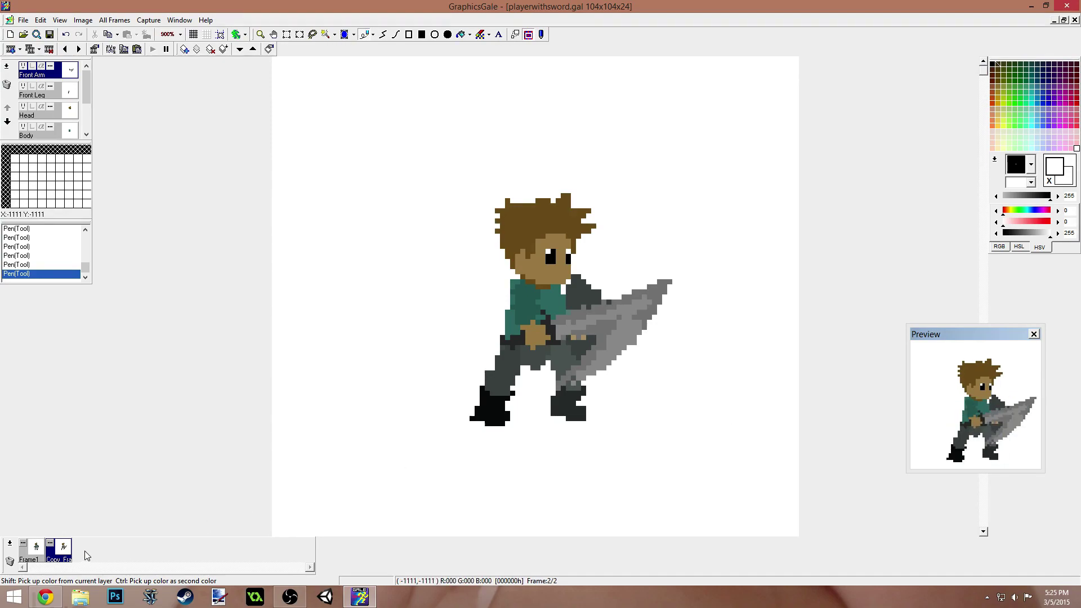
pyautogui.rightClick(991, 394)
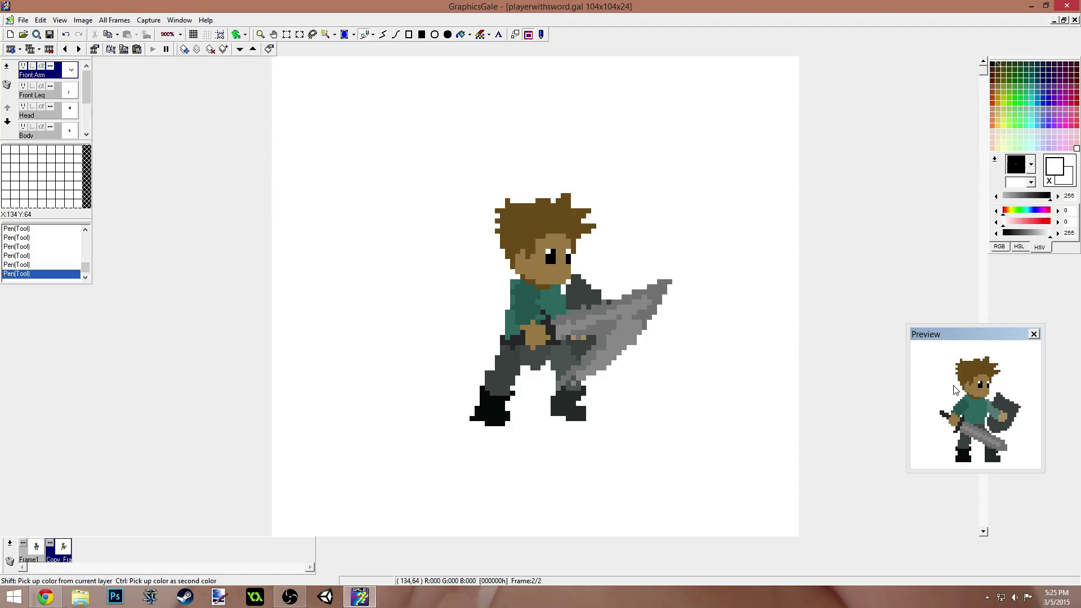
# - Line the trail's lower outer edge with the darker blade grey and trim the stray pixels with white
pyautogui.rightClick(637, 336)
pyautogui.moveTo(636, 337); pyautogui.dragTo(598, 366)
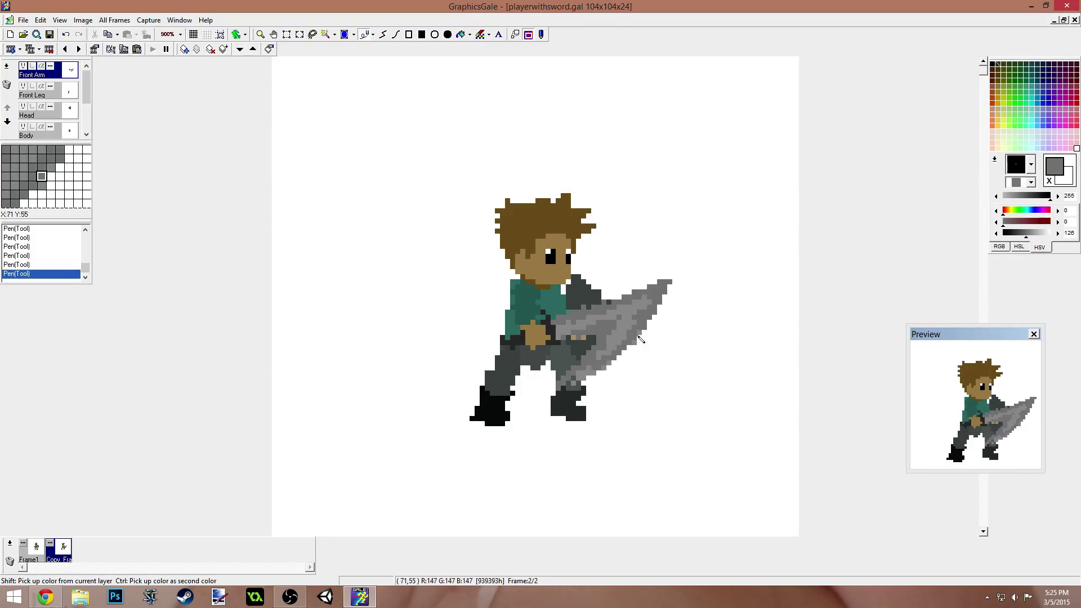
pyautogui.rightClick(684, 341)
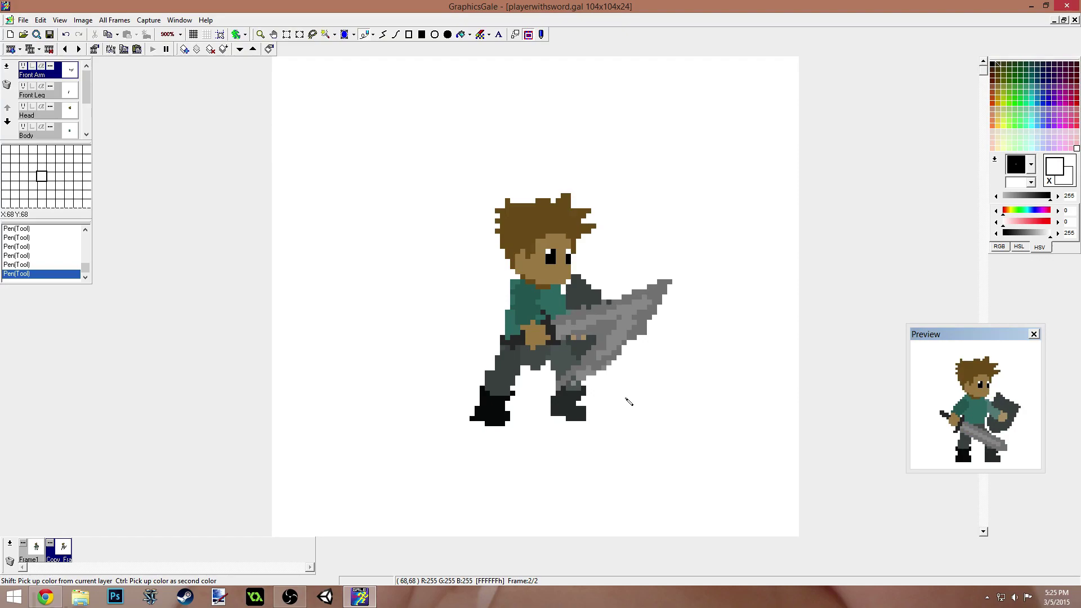
# - Draw a second, steeper blade streak in dark grey above the sword and highlight its centre with the lighter grey
pyautogui.rightClick(580, 352)
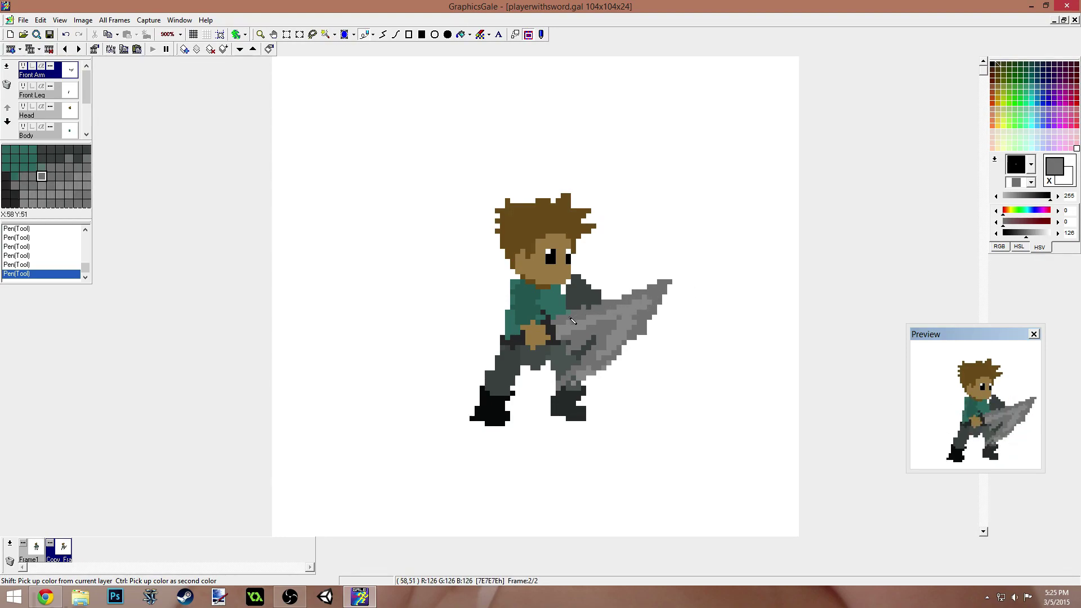
pyautogui.moveTo(571, 319)
pyautogui.mouseDown()
pyautogui.moveTo(607, 301)
pyautogui.moveTo(621, 290)
pyautogui.moveTo(587, 307)
pyautogui.moveTo(630, 273)
pyautogui.moveTo(624, 295)
pyautogui.moveTo(629, 282)
pyautogui.moveTo(615, 294)
pyautogui.moveTo(625, 280)
pyautogui.moveTo(603, 294)
pyautogui.mouseUp()
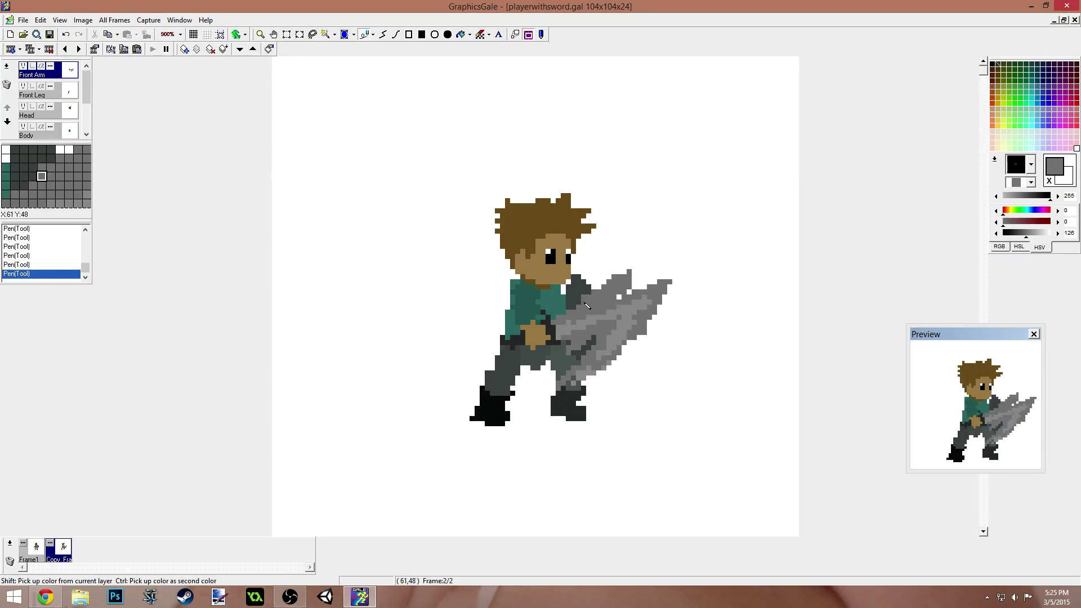
pyautogui.rightClick(563, 330)
pyautogui.moveTo(565, 328)
pyautogui.mouseDown()
pyautogui.moveTo(611, 292)
pyautogui.moveTo(569, 332)
pyautogui.mouseUp()
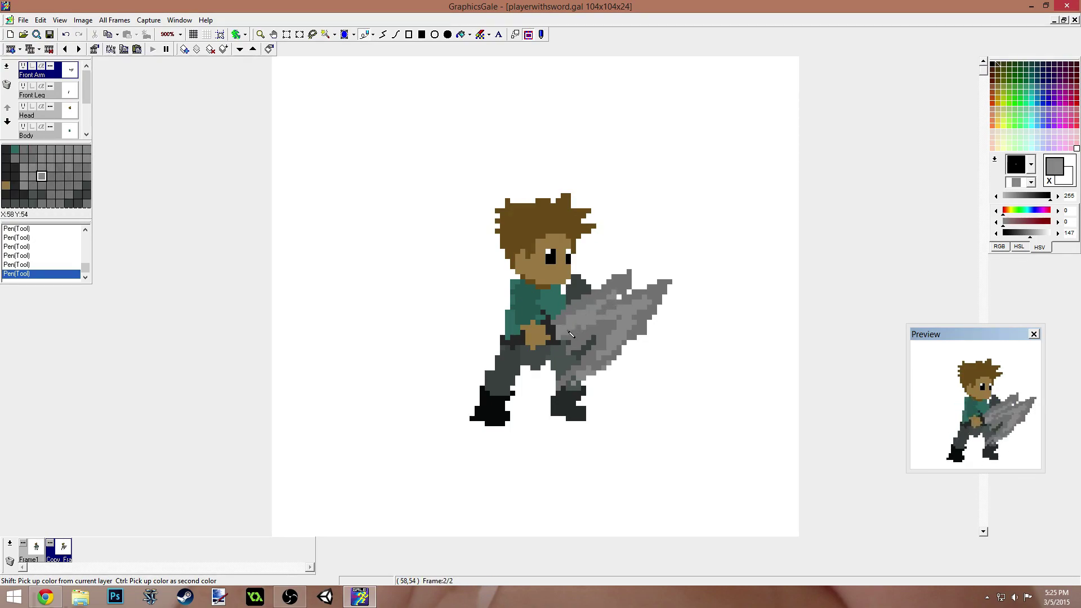
# - Erase the gap between the two blade streaks, fill below the upper one with dark grey, and touch up its lighter highlight
pyautogui.rightClick(634, 292)
pyautogui.moveTo(629, 295); pyautogui.dragTo(580, 341)
pyautogui.rightClick(587, 332)
pyautogui.moveTo(620, 302)
pyautogui.mouseDown()
pyautogui.moveTo(539, 384)
pyautogui.moveTo(617, 319)
pyautogui.mouseUp()
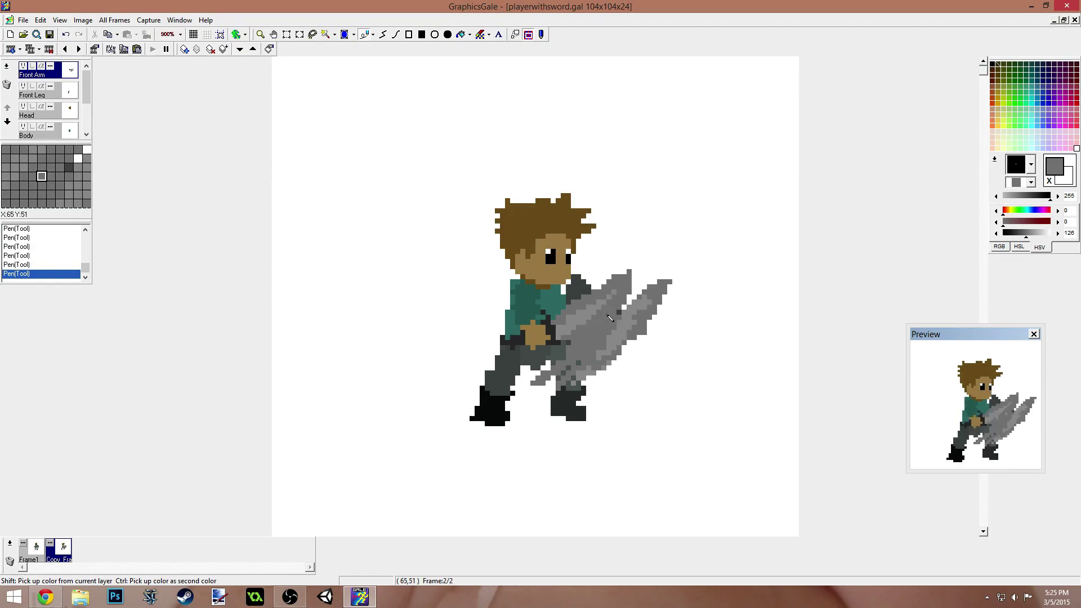
pyautogui.rightClick(573, 317)
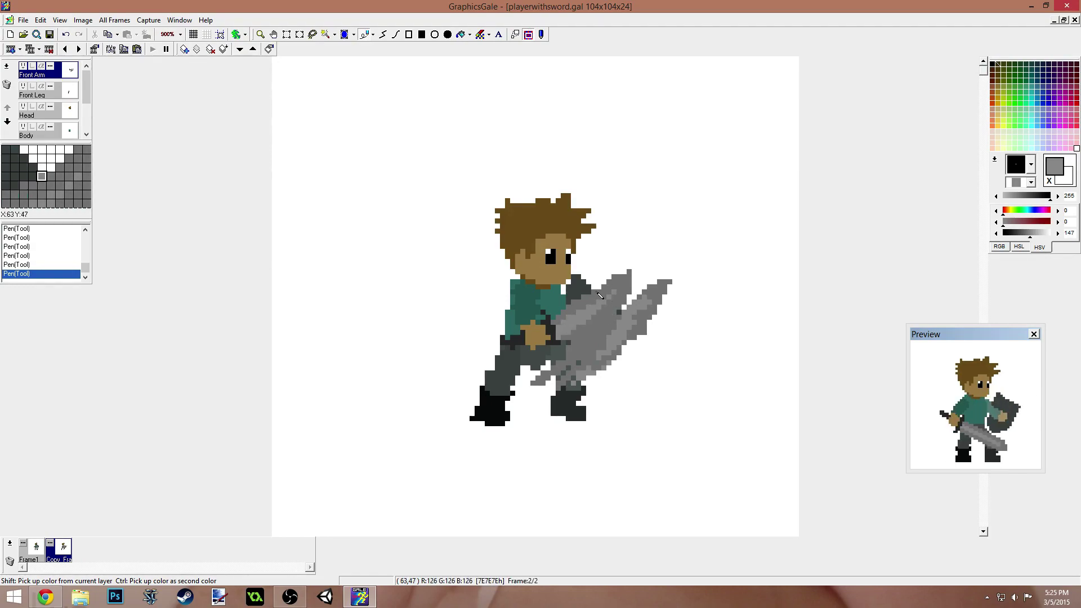
# - Clean up the steeper blade's tip and erase the older outer streak with white
pyautogui.keyDown('ctrl'); pyautogui.click(621, 273); pyautogui.keyUp('ctrl')
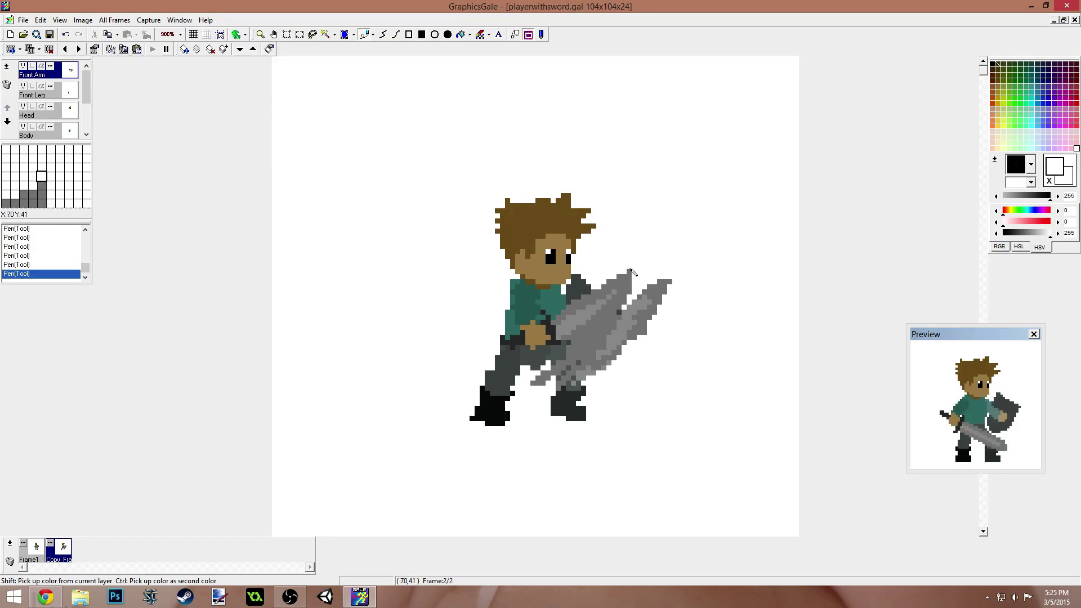
pyautogui.moveTo(652, 286)
pyautogui.mouseDown()
pyautogui.moveTo(557, 399)
pyautogui.moveTo(624, 339)
pyautogui.moveTo(659, 282)
pyautogui.moveTo(582, 400)
pyautogui.mouseUp()
pyautogui.moveTo(645, 346)
pyautogui.mouseDown()
pyautogui.moveTo(663, 294)
pyautogui.moveTo(618, 370)
pyautogui.moveTo(695, 259)
pyautogui.moveTo(655, 325)
pyautogui.moveTo(633, 325)
pyautogui.moveTo(638, 295)
pyautogui.moveTo(637, 318)
pyautogui.moveTo(680, 266)
pyautogui.moveTo(637, 336)
pyautogui.moveTo(586, 385)
pyautogui.mouseUp()
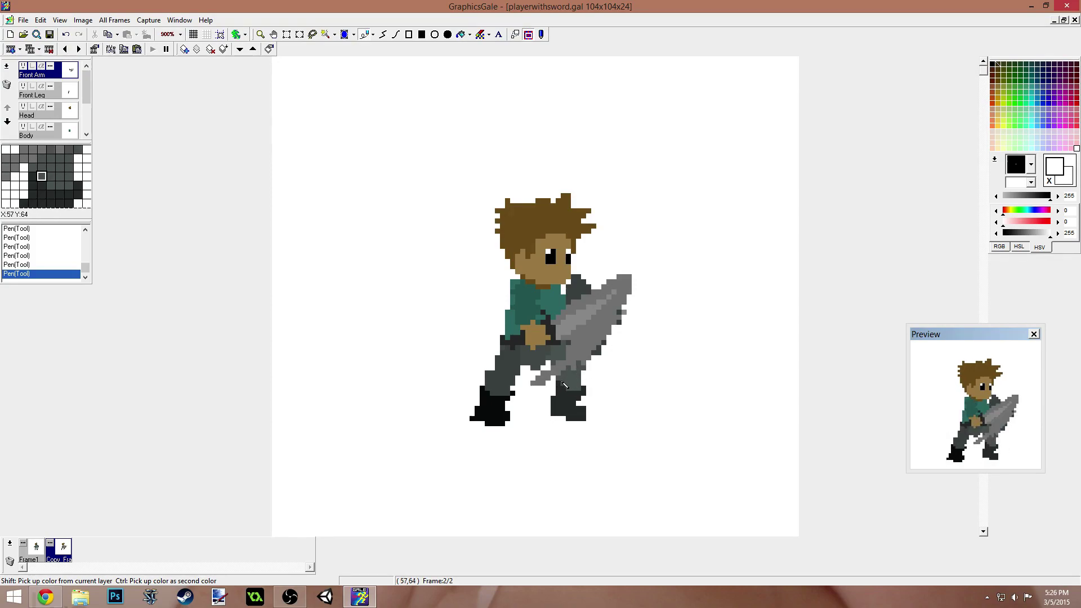
# - Redraw the sword's handle end below the hand in dark grey to match the steeper blade and remove the old handle behind it
pyautogui.keyDown('ctrl'); pyautogui.click(527, 352); pyautogui.keyUp('ctrl')
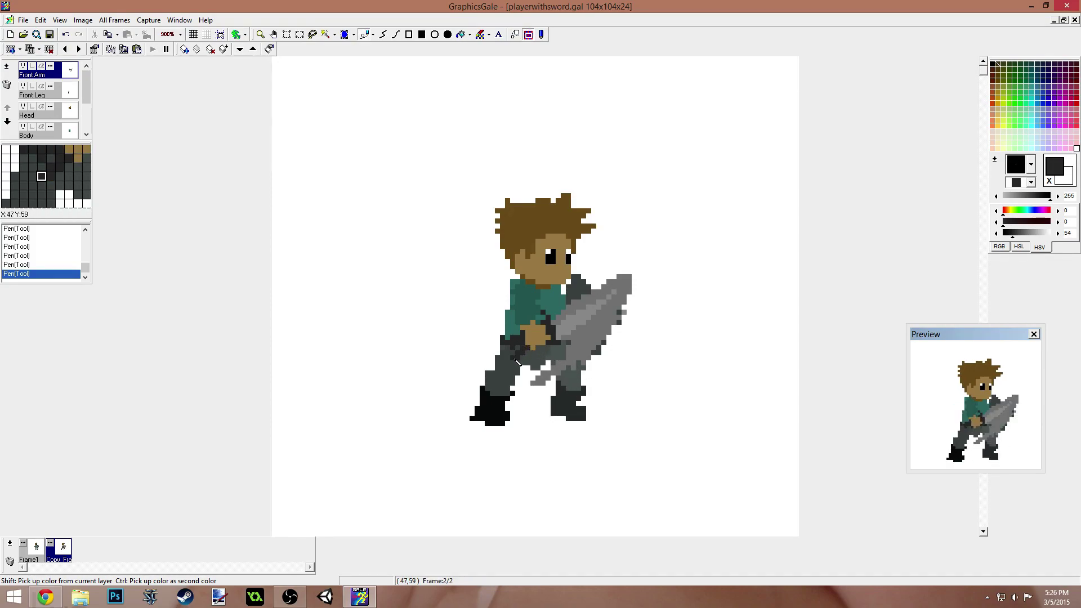
pyautogui.keyDown('ctrl'); pyautogui.click(513, 345); pyautogui.keyUp('ctrl')
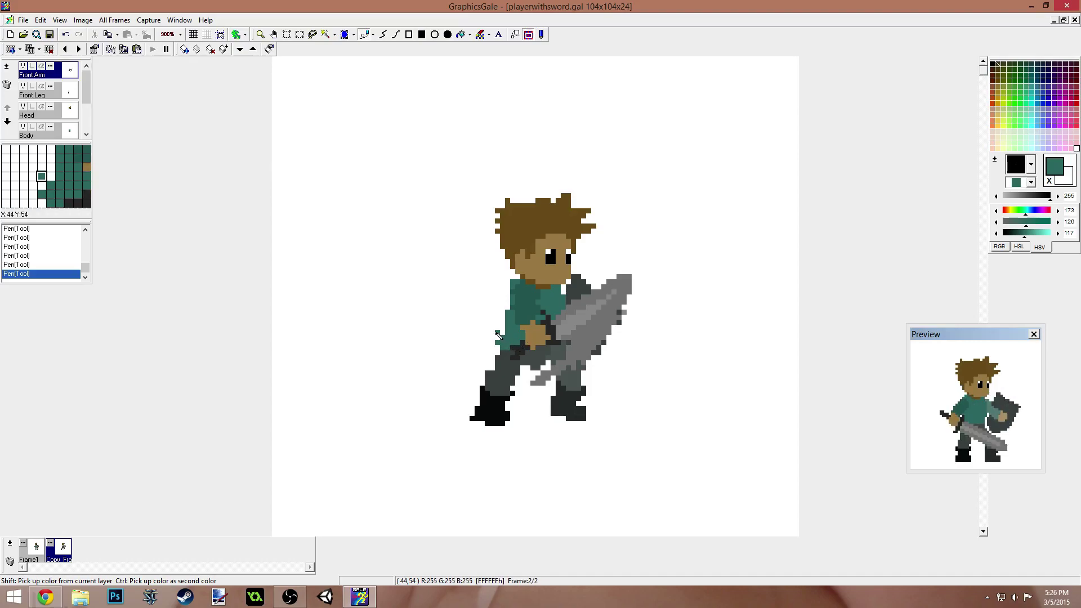
pyautogui.keyDown('ctrl'); pyautogui.click(500, 345); pyautogui.keyUp('ctrl')
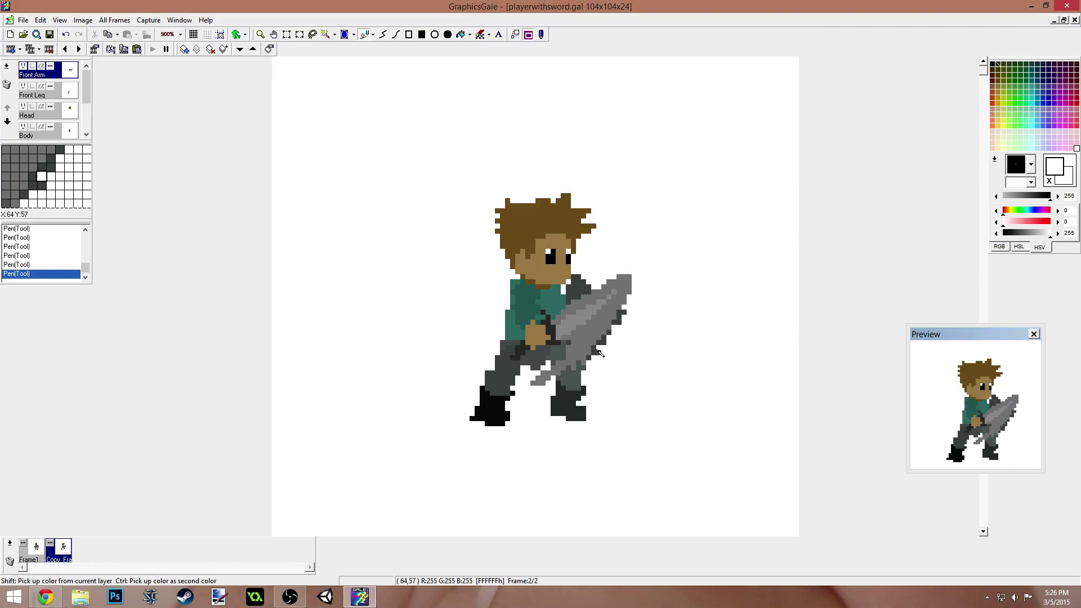
pyautogui.keyDown('ctrl'); pyautogui.click(527, 356); pyautogui.keyUp('ctrl')
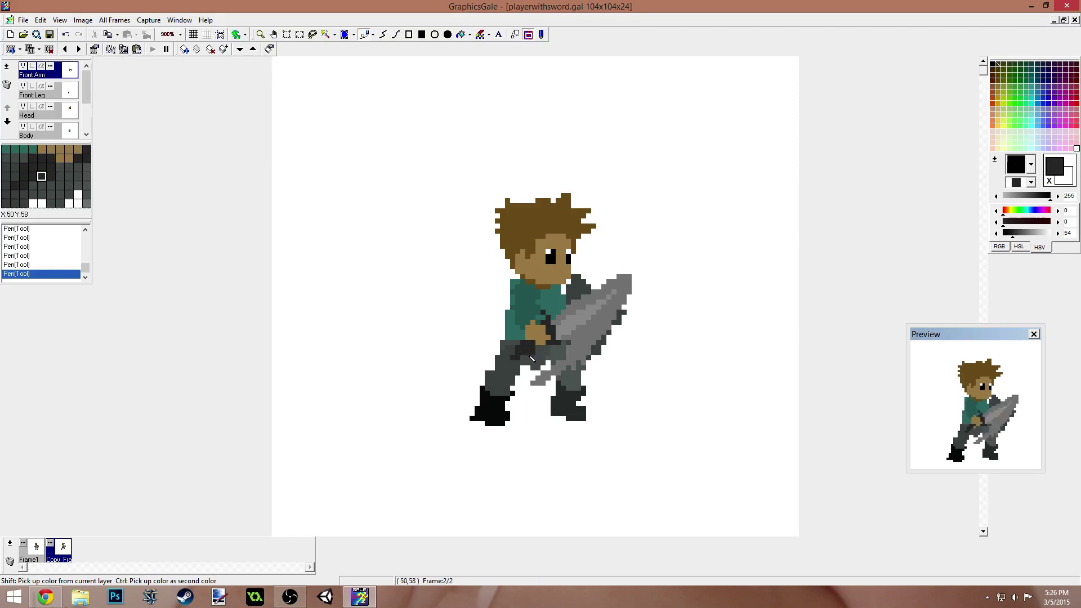
pyautogui.keyDown('ctrl'); pyautogui.click(514, 361); pyautogui.keyUp('ctrl')
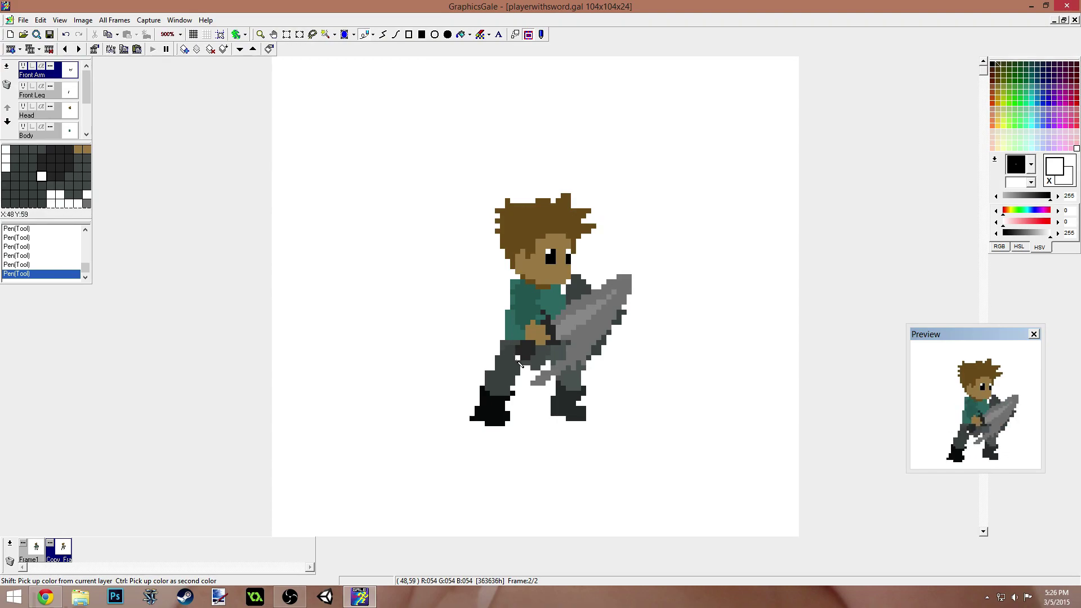
# - Widen the sword blade along its upper edge and raise its tip with the 7E7E7E mid-grey
pyautogui.keyDown('ctrl'); pyautogui.click(585, 305); pyautogui.keyUp('ctrl')
pyautogui.keyDown('ctrl'); pyautogui.click(587, 300); pyautogui.keyUp('ctrl')
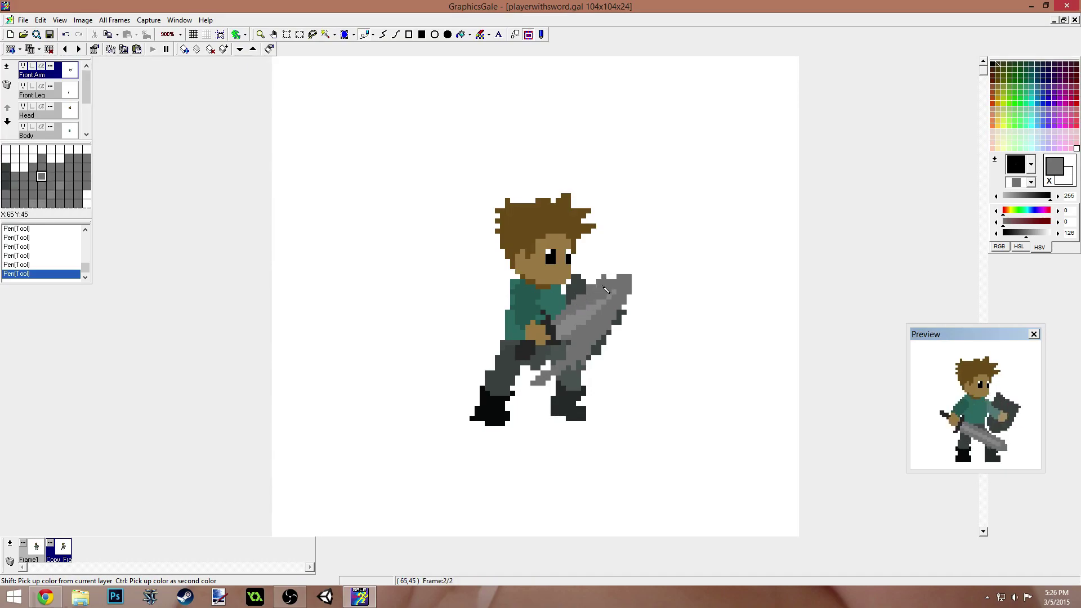
pyautogui.moveTo(614, 272); pyautogui.dragTo(624, 272)
pyautogui.rightClick(588, 293)
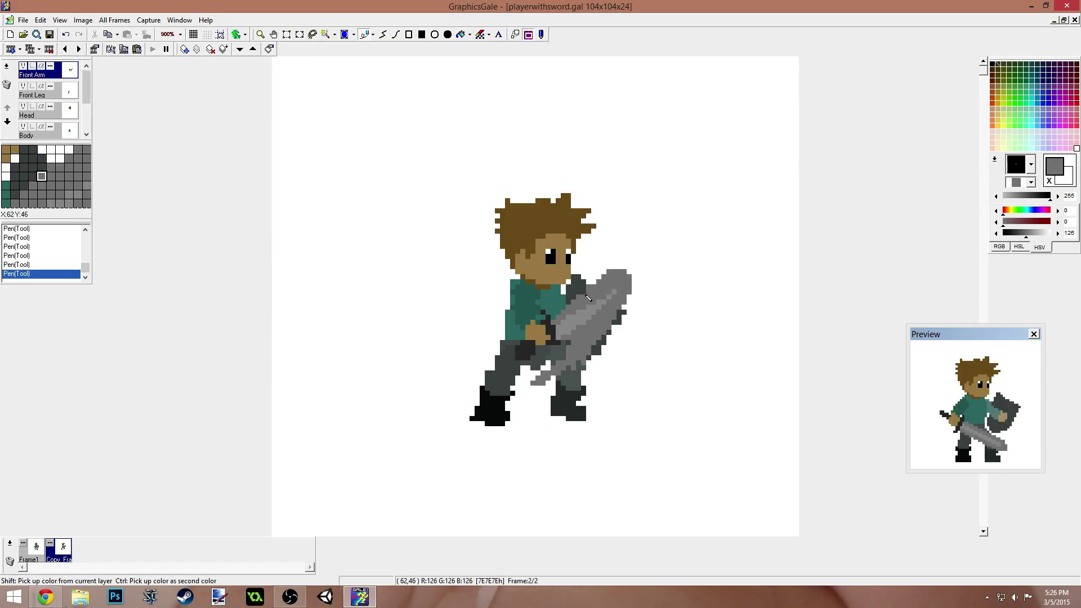
pyautogui.rightClick(612, 267)
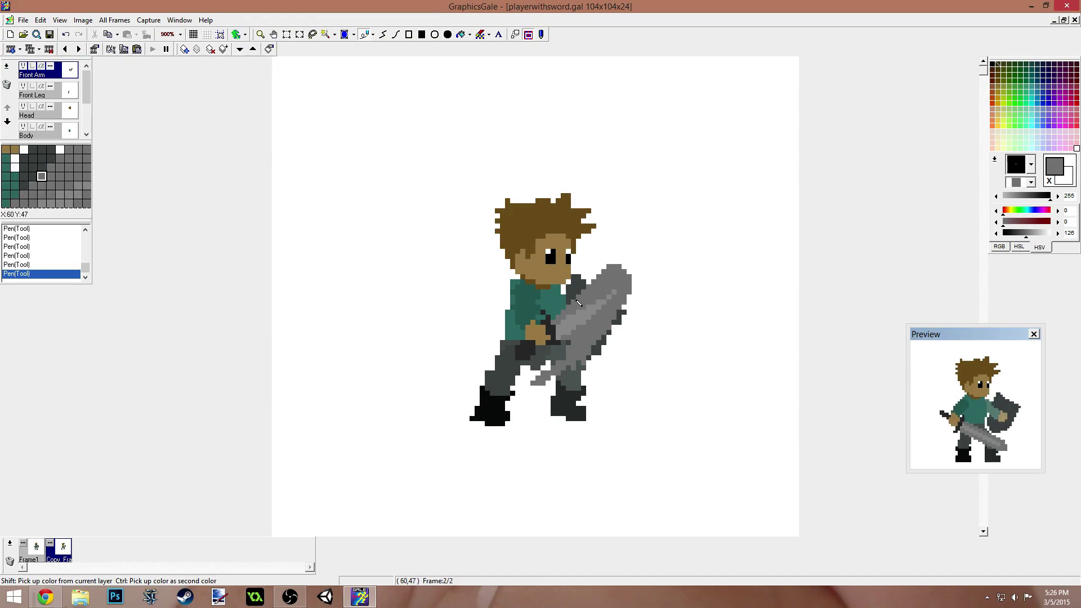
# - Shift the blade's lighter grey highlight up into the widened part and repaint the old highlight in mid-grey
pyautogui.click(553, 312)
pyautogui.click(553, 317)
pyautogui.rightClick(562, 321)
pyautogui.moveTo(562, 320)
pyautogui.mouseDown()
pyautogui.moveTo(613, 279)
pyautogui.moveTo(562, 317)
pyautogui.mouseUp()
pyautogui.keyDown('ctrl'); pyautogui.click(561, 325); pyautogui.keyUp('ctrl')
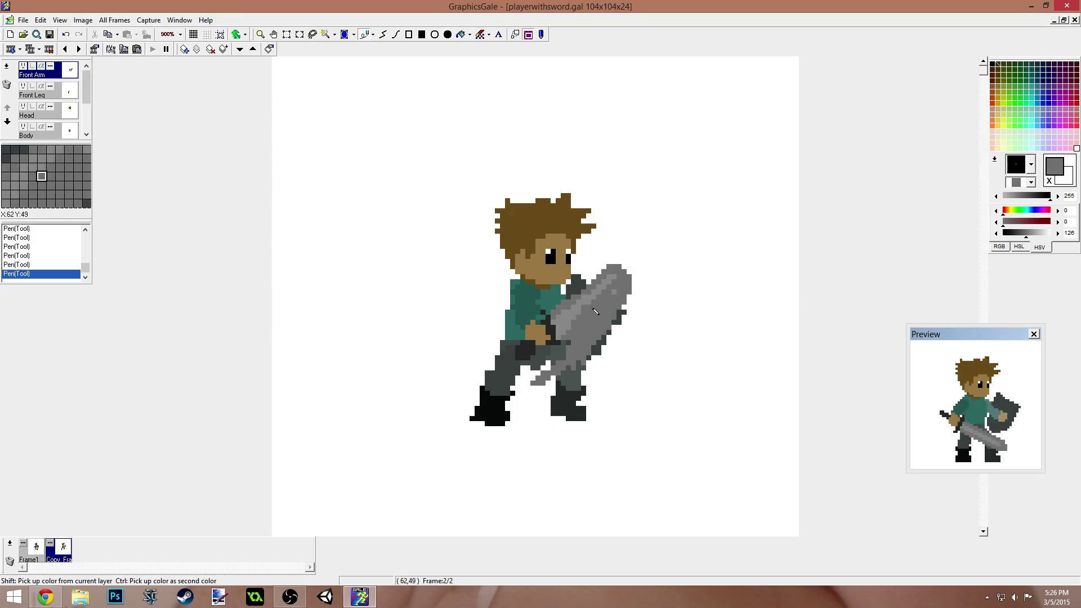
# - Erase the blade's older outer edge beside the tip with white, leaving the newest streak
pyautogui.keyDown('ctrl'); pyautogui.click(651, 265); pyautogui.keyUp('ctrl')
pyautogui.moveTo(629, 276)
pyautogui.mouseDown()
pyautogui.moveTo(581, 369)
pyautogui.moveTo(637, 263)
pyautogui.moveTo(608, 322)
pyautogui.moveTo(629, 289)
pyautogui.mouseUp()
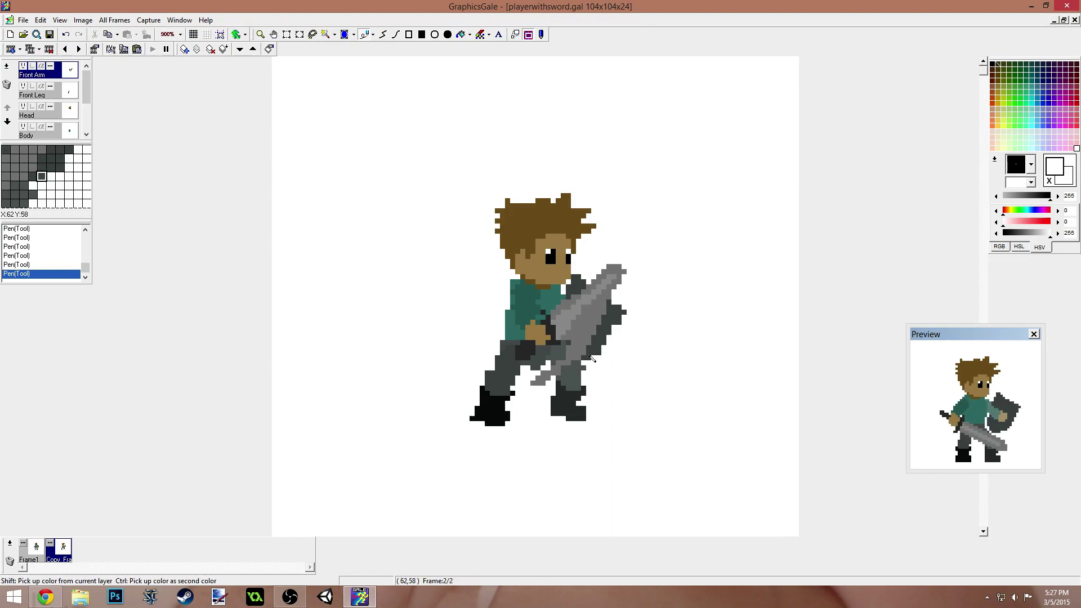
# - Draw a dark grey crossguard across the blade's base and add a still steeper mid-grey blade streak above it
pyautogui.rightClick(526, 308)
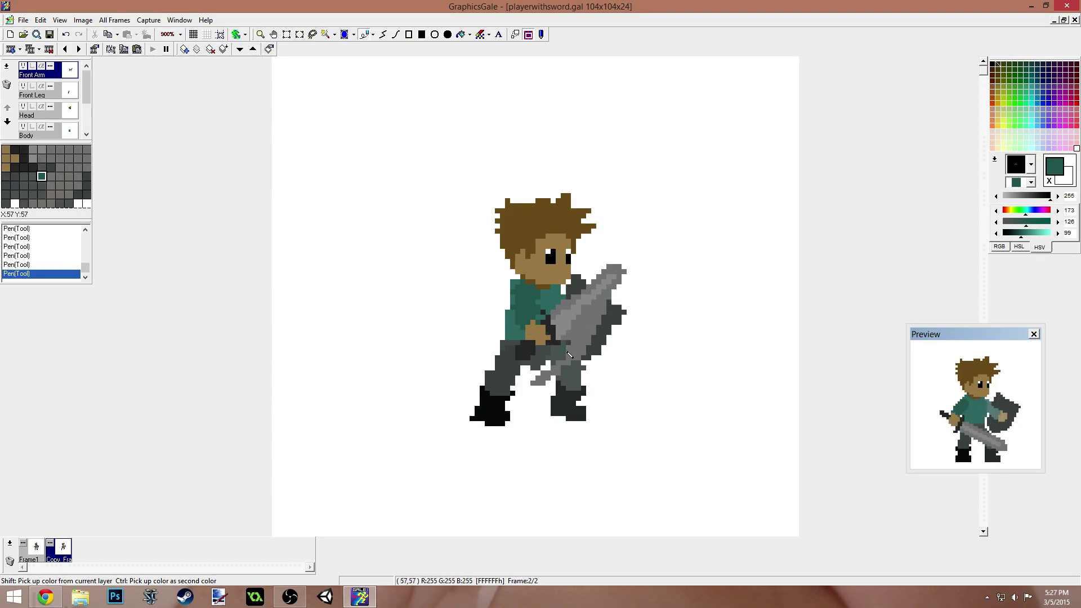
pyautogui.keyDown('ctrl'); pyautogui.click(552, 328); pyautogui.keyUp('ctrl')
pyautogui.moveTo(551, 324)
pyautogui.mouseDown()
pyautogui.moveTo(573, 330)
pyautogui.moveTo(553, 302)
pyautogui.moveTo(573, 331)
pyautogui.moveTo(561, 305)
pyautogui.mouseUp()
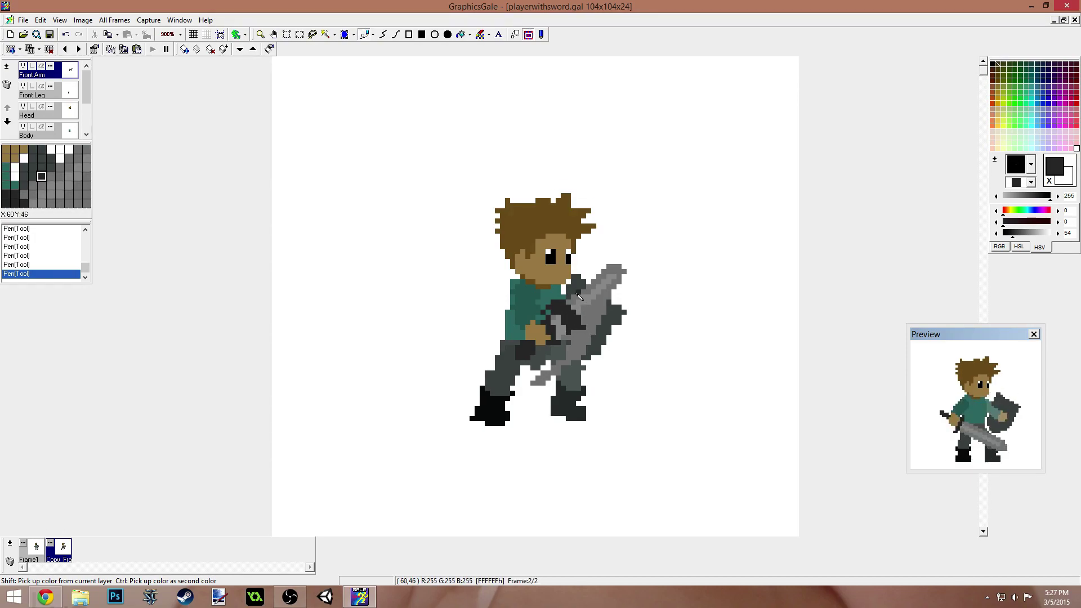
pyautogui.keyDown('ctrl'); pyautogui.click(570, 303); pyautogui.keyUp('ctrl')
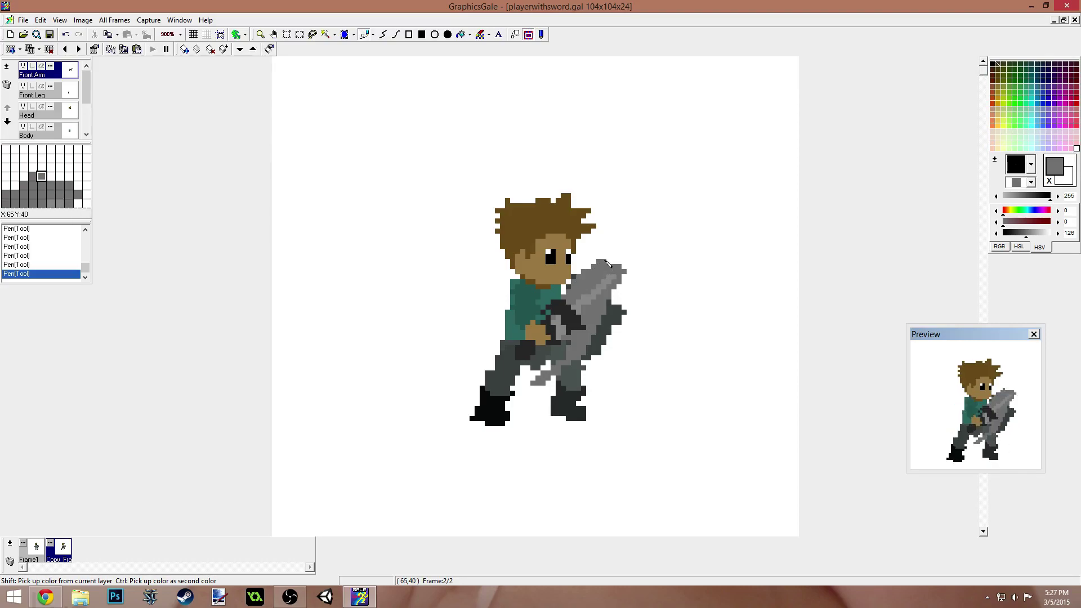
# - Erase the previous streak's tip with white and highlight the centre of the steeper blade in lighter grey
pyautogui.keyDown('ctrl'); pyautogui.click(634, 251); pyautogui.keyUp('ctrl')
pyautogui.moveTo(618, 266); pyautogui.dragTo(614, 295)
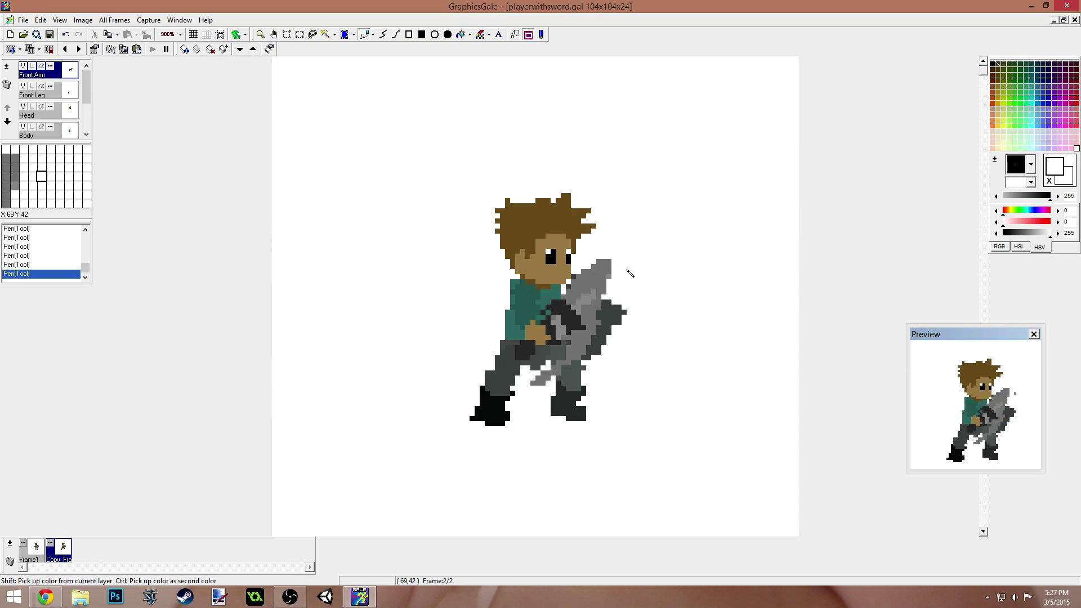
pyautogui.keyDown('ctrl'); pyautogui.click(586, 290); pyautogui.keyUp('ctrl')
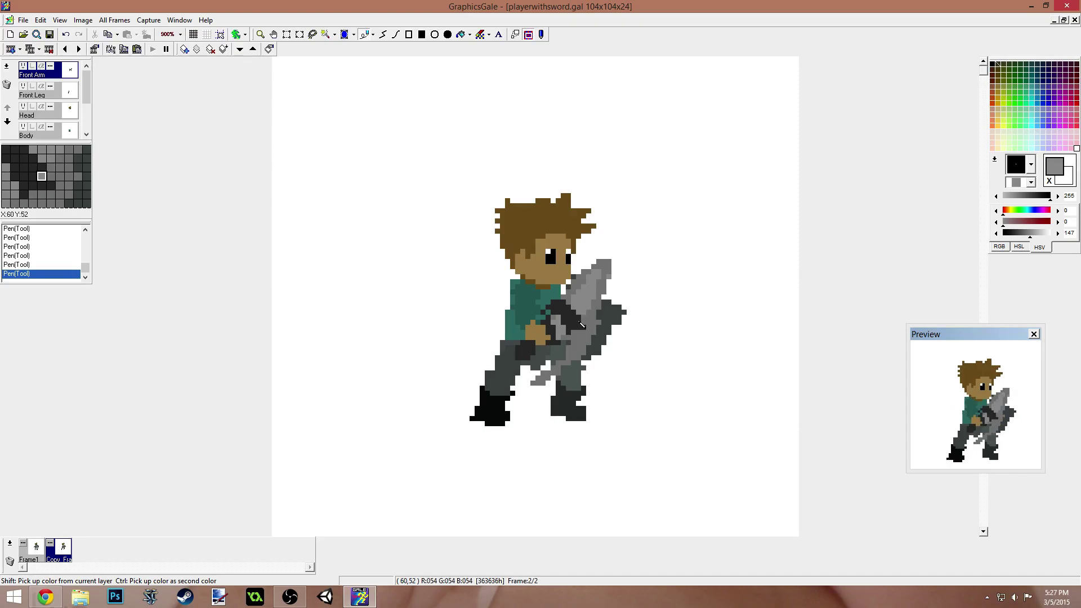
# - Redraw the handle in dark grey, move the hand forward onto it in skin colour, extend the sleeve and erase the old handle
pyautogui.keyDown('ctrl'); pyautogui.click(554, 345); pyautogui.keyUp('ctrl')
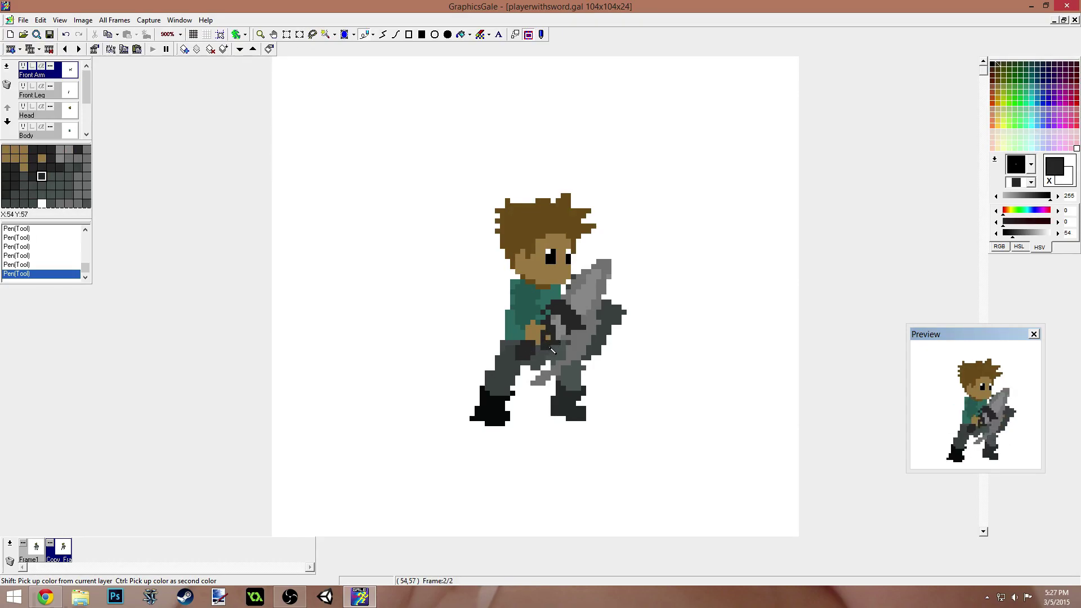
pyautogui.keyDown('ctrl'); pyautogui.click(560, 331); pyautogui.keyUp('ctrl')
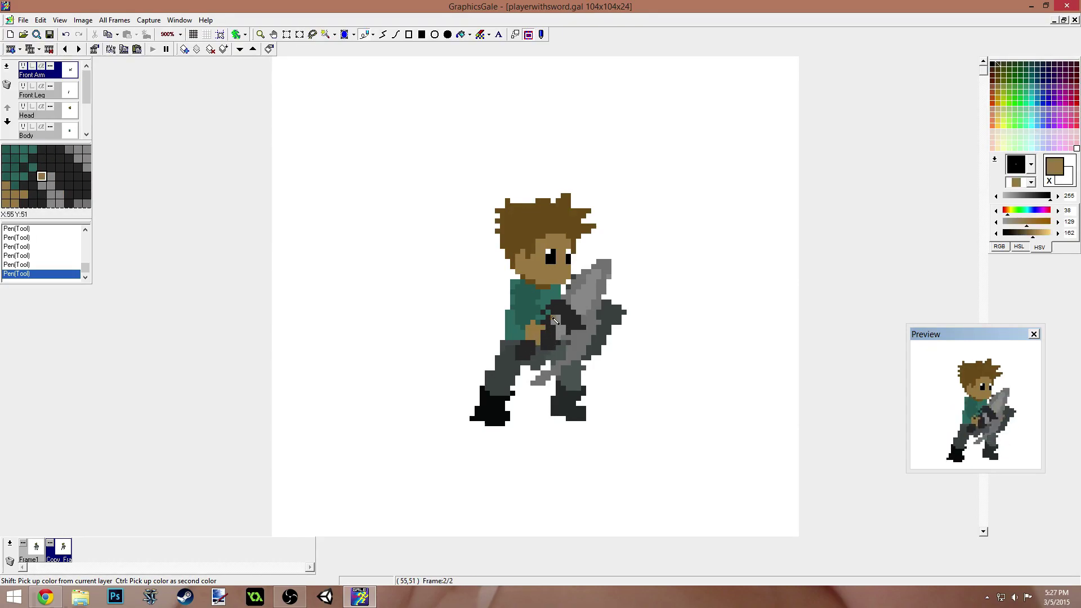
pyautogui.moveTo(560, 322)
pyautogui.mouseDown()
pyautogui.moveTo(530, 303)
pyautogui.moveTo(560, 306)
pyautogui.moveTo(537, 317)
pyautogui.moveTo(551, 316)
pyautogui.moveTo(532, 329)
pyautogui.moveTo(544, 328)
pyautogui.moveTo(529, 359)
pyautogui.mouseUp()
pyautogui.keyDown('ctrl'); pyautogui.click(531, 305); pyautogui.keyUp('ctrl')
pyautogui.keyDown('ctrl'); pyautogui.click(526, 336); pyautogui.keyUp('ctrl')
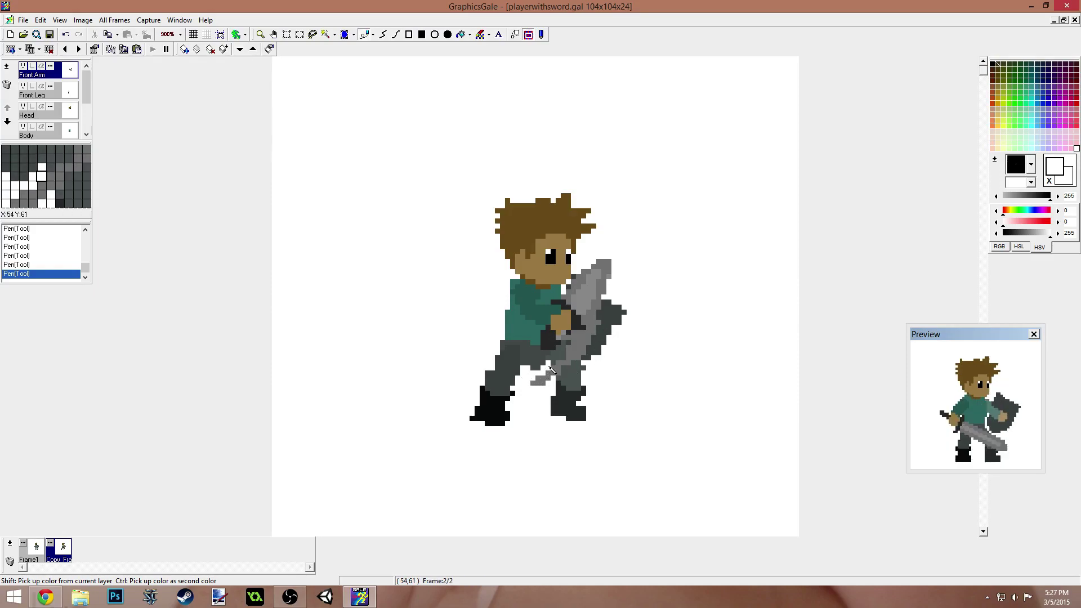
# - Fill the lower part of the swing blur with mid-grey and retouch the hand and crossguard around the grip
pyautogui.rightClick(572, 349)
pyautogui.moveTo(576, 355); pyautogui.dragTo(561, 368)
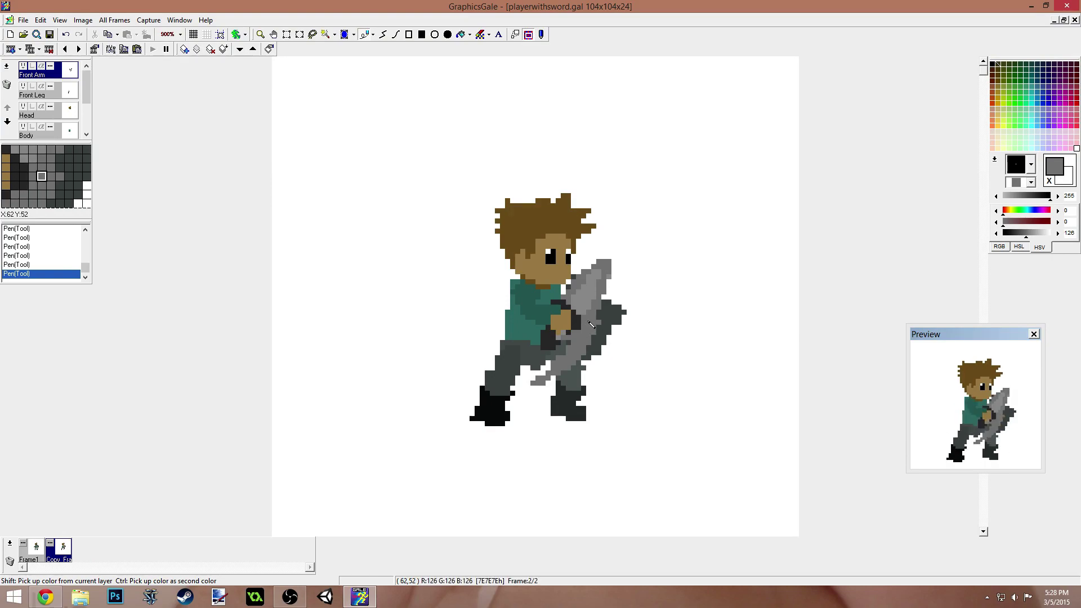
pyautogui.keyDown('ctrl'); pyautogui.rightClick(564, 310); pyautogui.keyUp('ctrl')
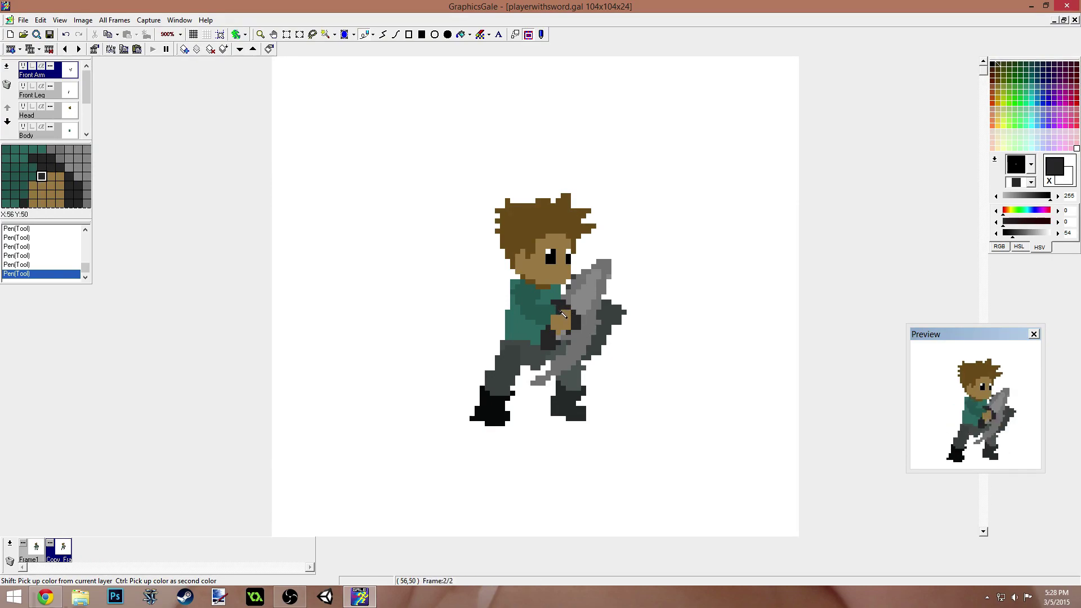
pyautogui.keyDown('ctrl'); pyautogui.rightClick(565, 318); pyautogui.keyUp('ctrl')
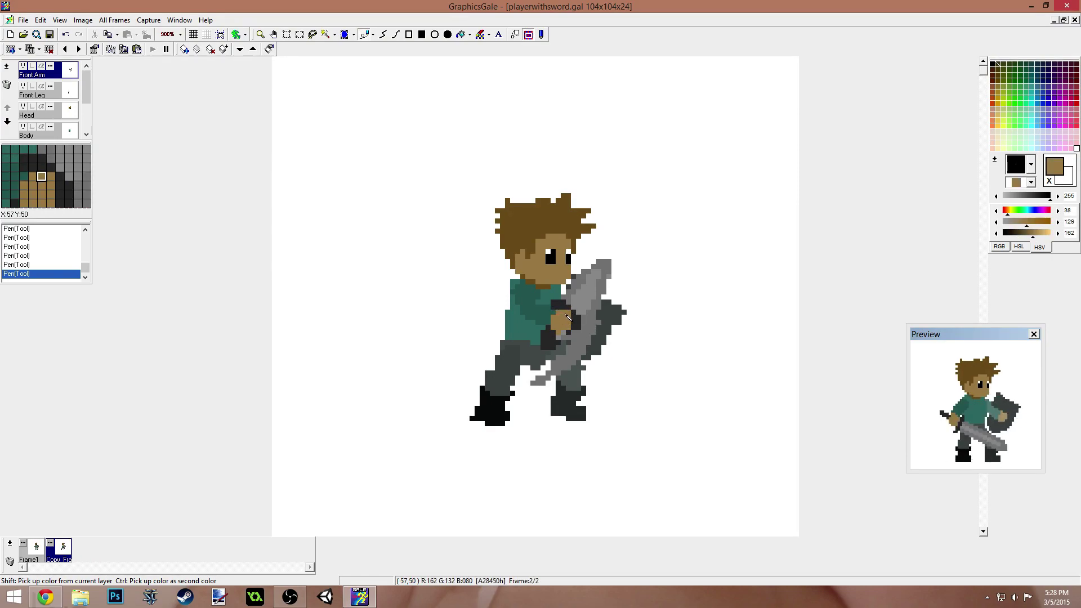
pyautogui.keyDown('ctrl'); pyautogui.rightClick(556, 311); pyautogui.keyUp('ctrl')
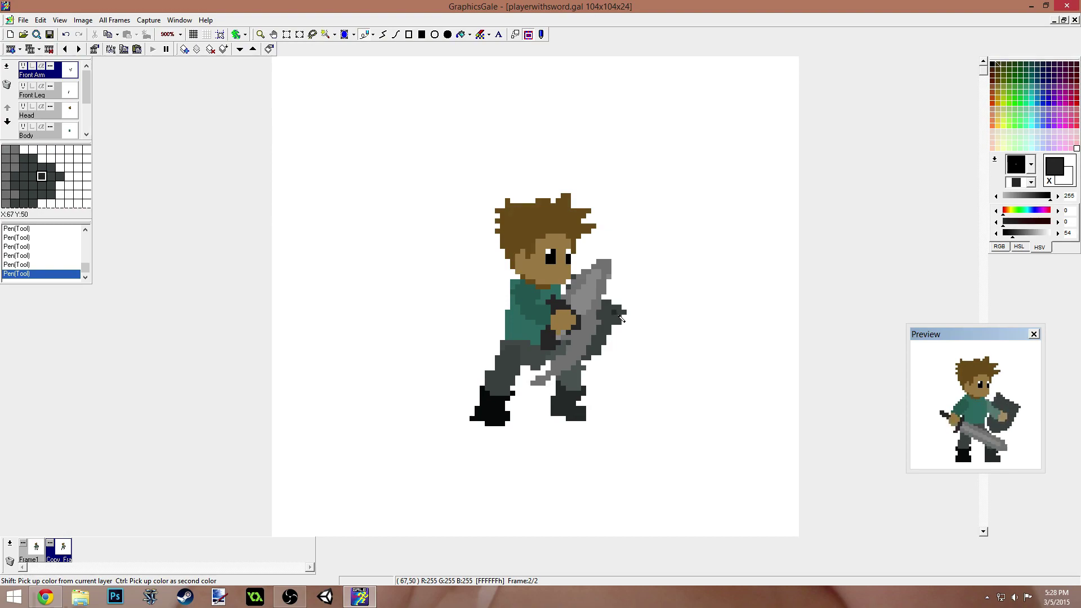
# - Clean up the blade's edges with white and mid-grey, and extend the crossguard and handle end in dark grey
pyautogui.keyDown('ctrl'); pyautogui.rightClick(580, 268); pyautogui.keyUp('ctrl')
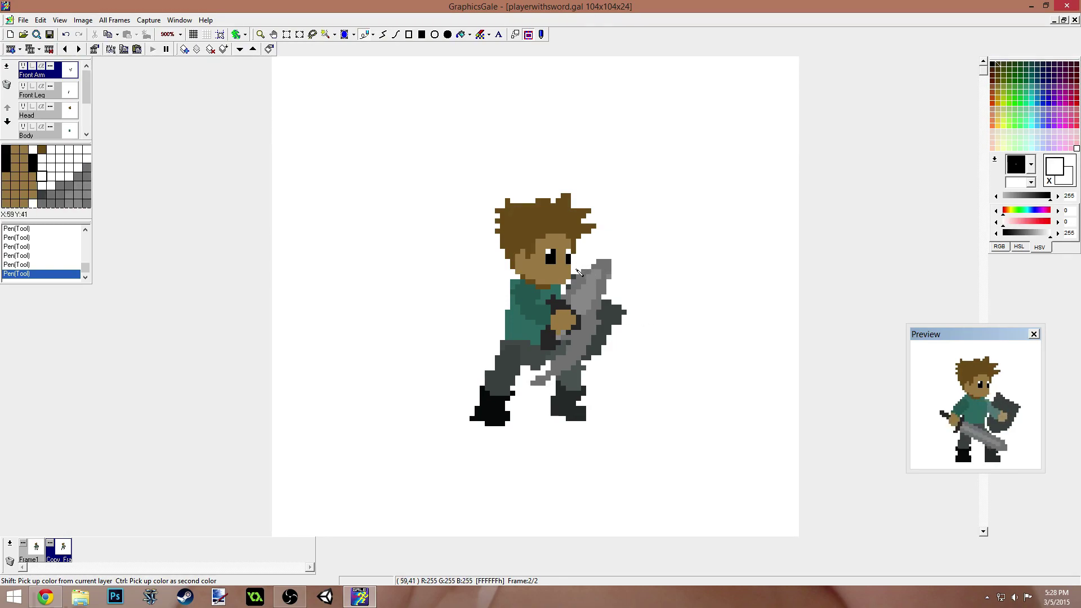
pyautogui.keyDown('ctrl'); pyautogui.rightClick(608, 268); pyautogui.keyUp('ctrl')
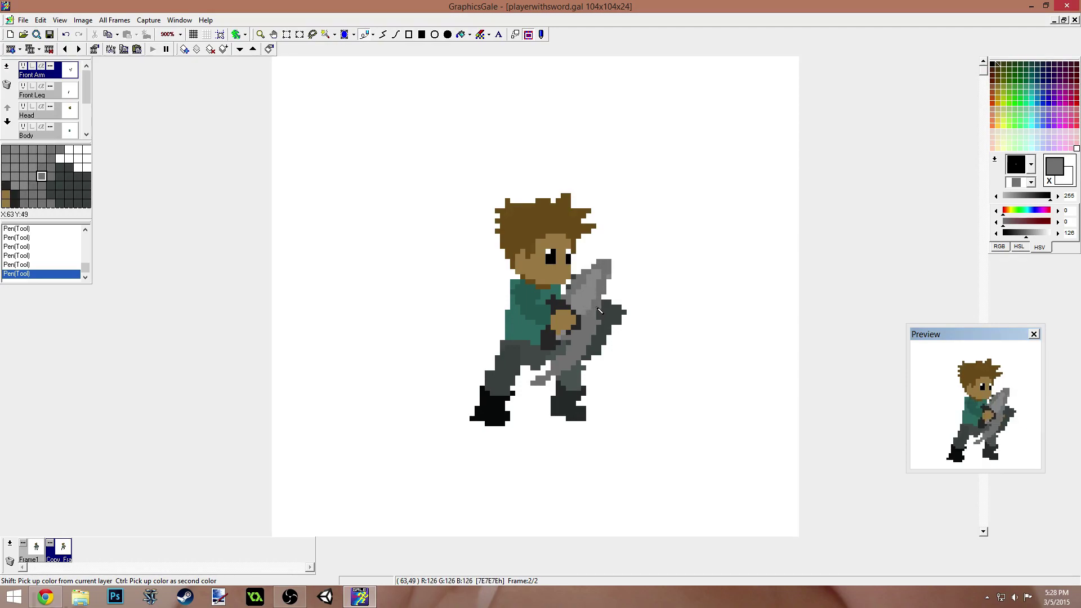
pyautogui.keyDown('ctrl'); pyautogui.rightClick(586, 325); pyautogui.keyUp('ctrl')
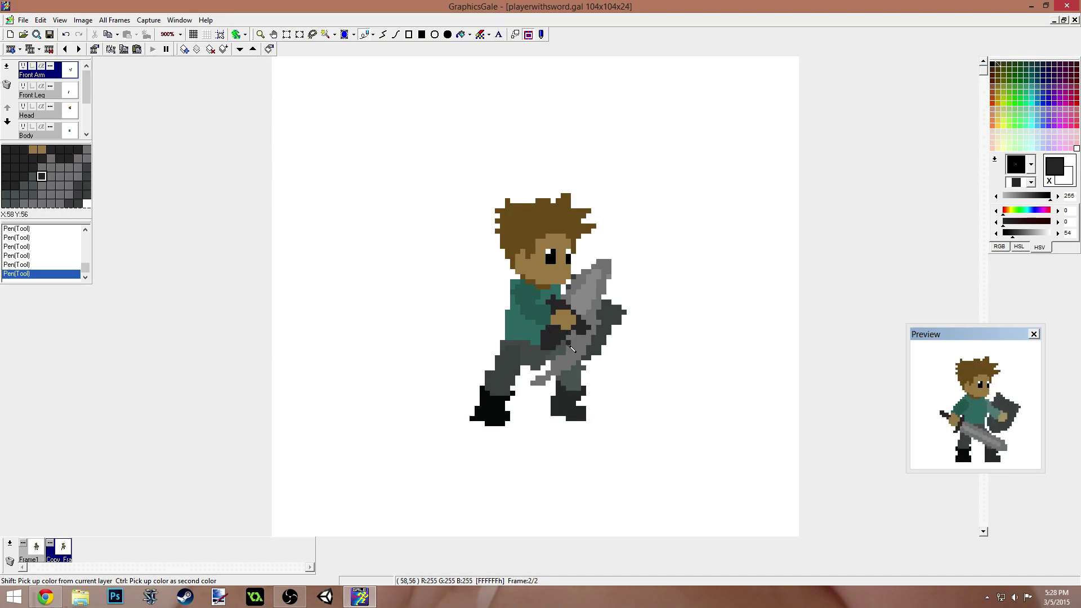
pyautogui.keyDown('ctrl'); pyautogui.click(593, 372); pyautogui.keyUp('ctrl')
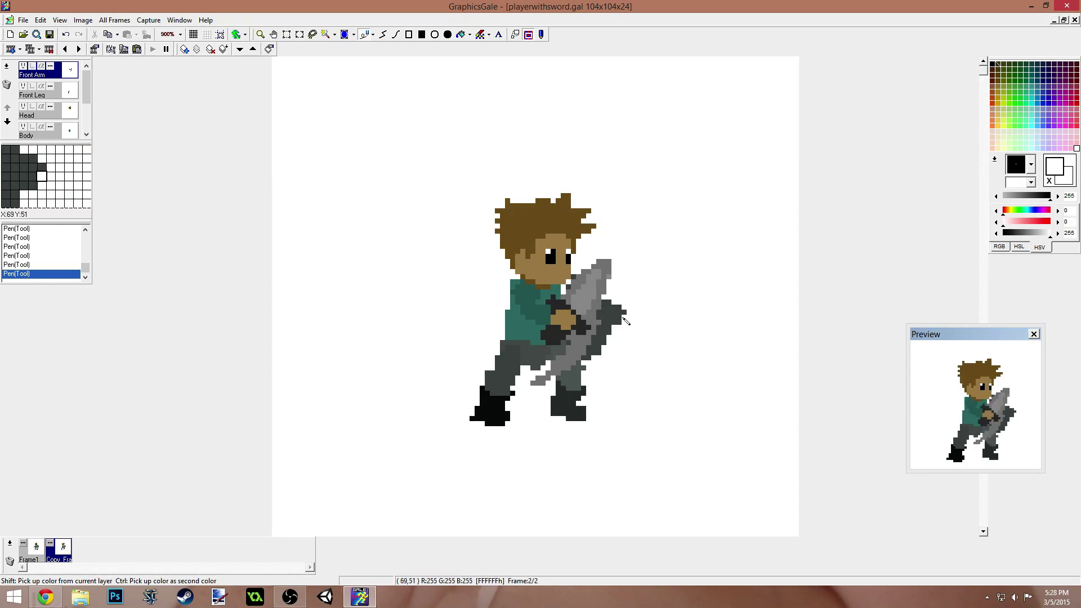
# - Enlarge the hand in skin colour so its upper and front edges cover the middle of the crossguard
pyautogui.scroll(5, 634, 321)
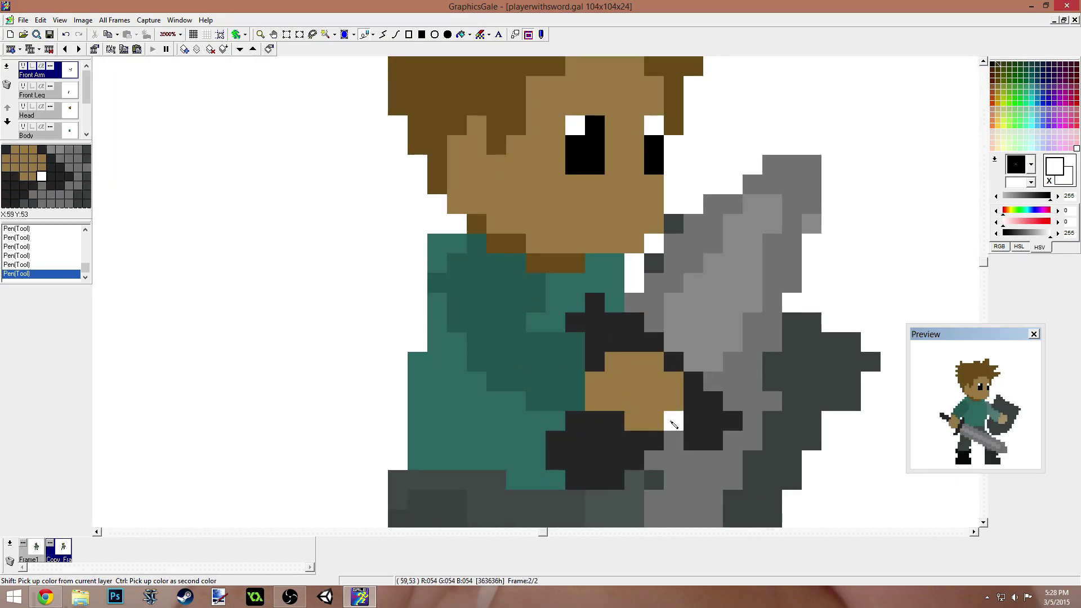
pyautogui.rightClick(614, 387)
pyautogui.click(635, 342)
pyautogui.click(654, 342)
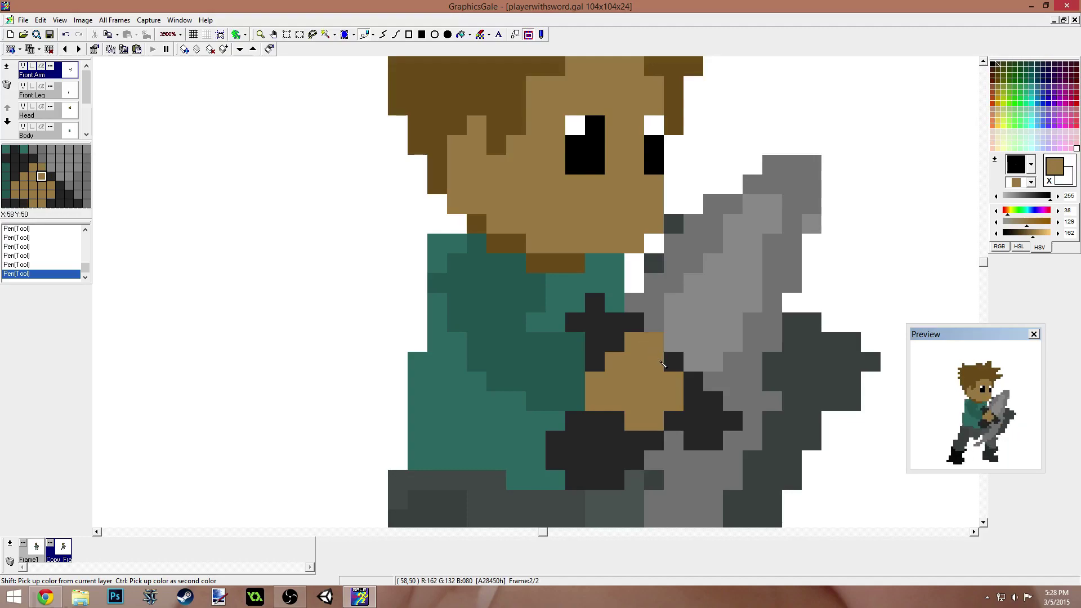
pyautogui.click(674, 362)
pyautogui.click(688, 403)
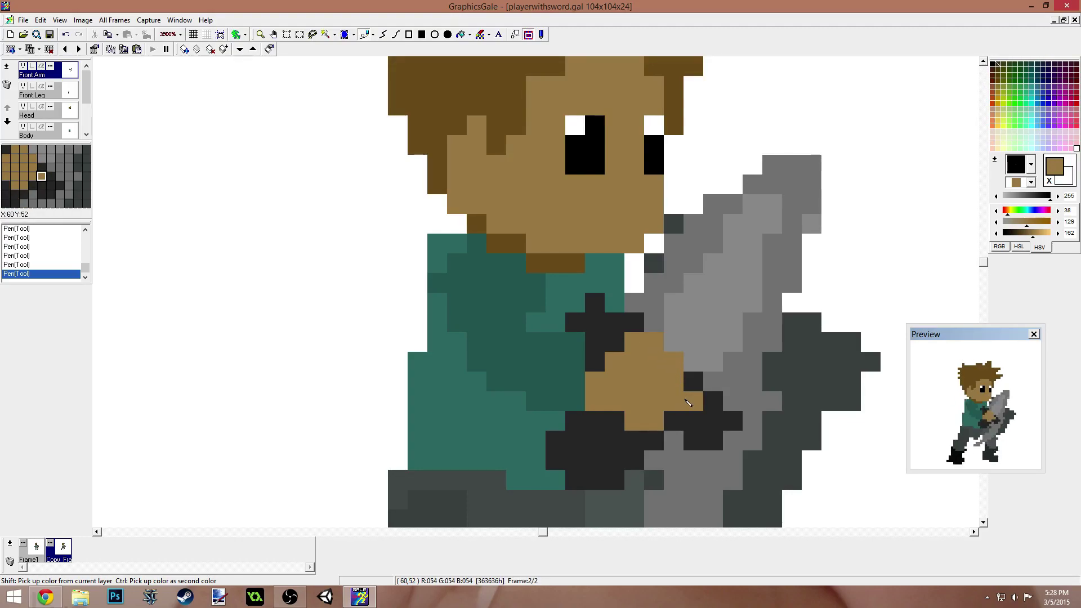
pyautogui.hotkey('ctrl', 'z')
pyautogui.click(693, 381)
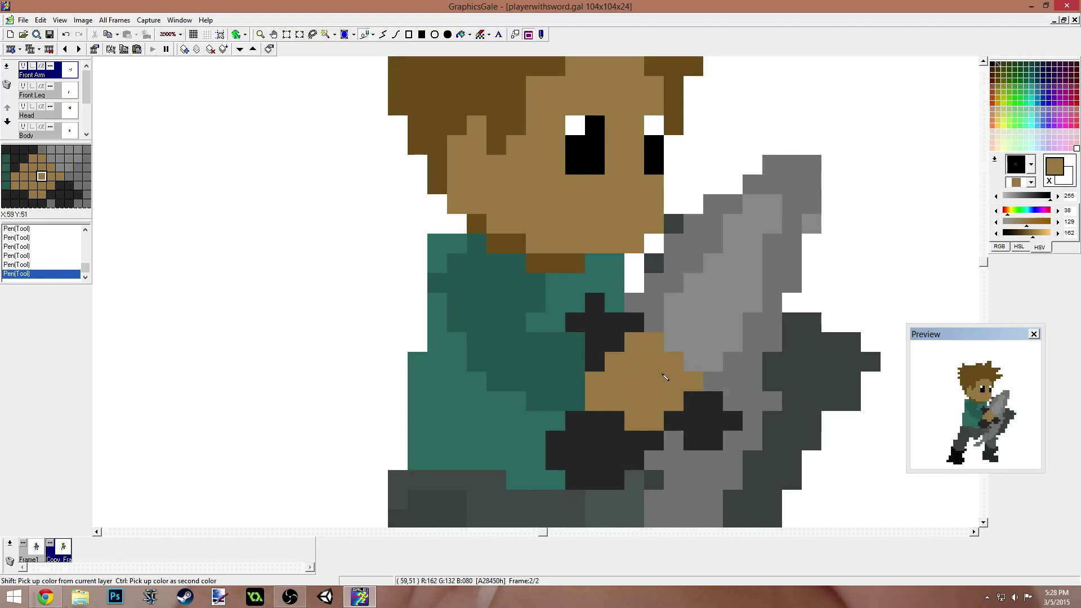
pyautogui.click(595, 321)
pyautogui.hotkey('ctrl', 'z')
pyautogui.click(615, 342)
pyautogui.hotkey('ctrl', 'z')
pyautogui.click(754, 242)
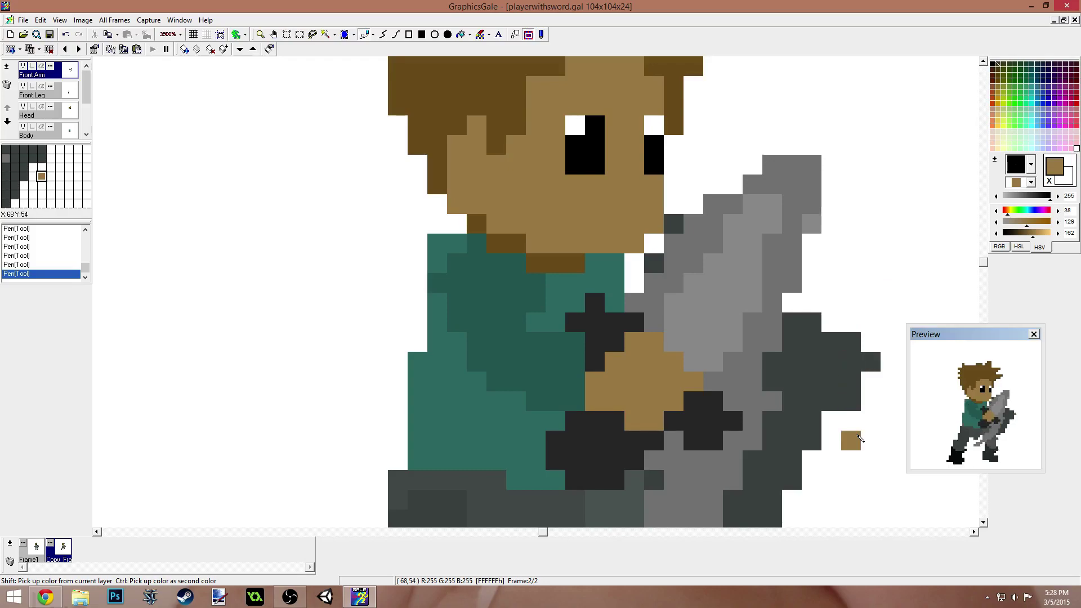
# - Extend the fingers downward with a skin-colour pixel and enlarge the handle end behind the hand in dark grey
pyautogui.click(653, 441)
pyautogui.rightClick(615, 440)
pyautogui.click(615, 401)
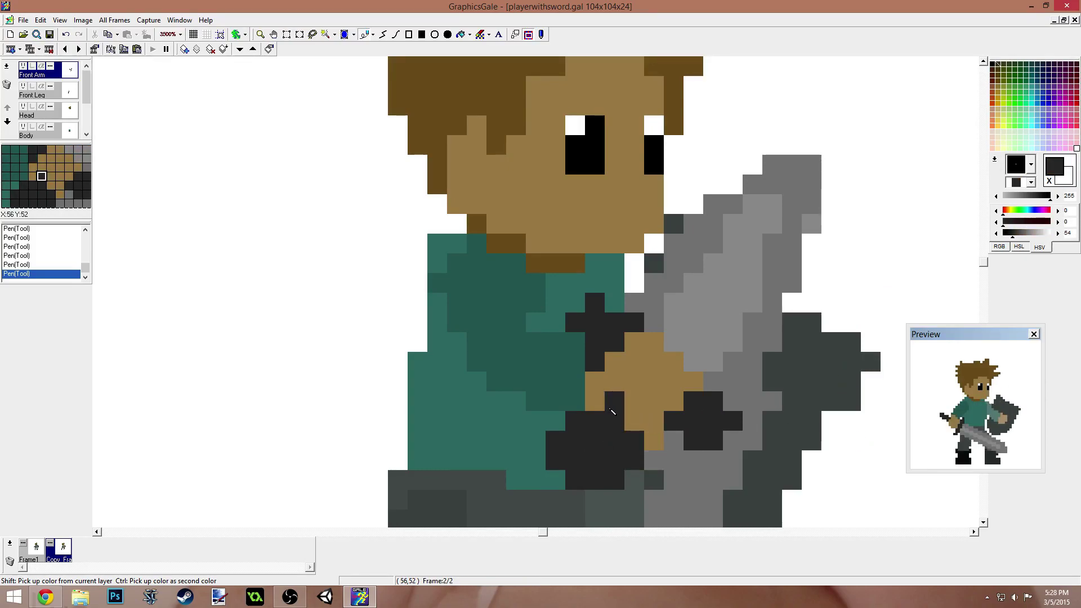
pyautogui.click(575, 401)
pyautogui.click(555, 420)
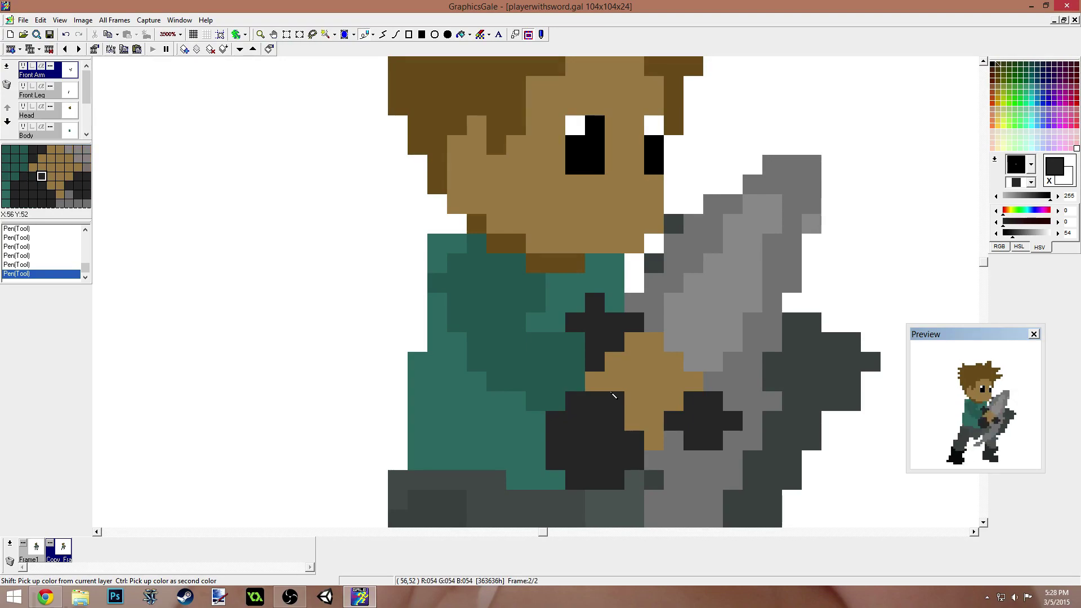
pyautogui.click(632, 426)
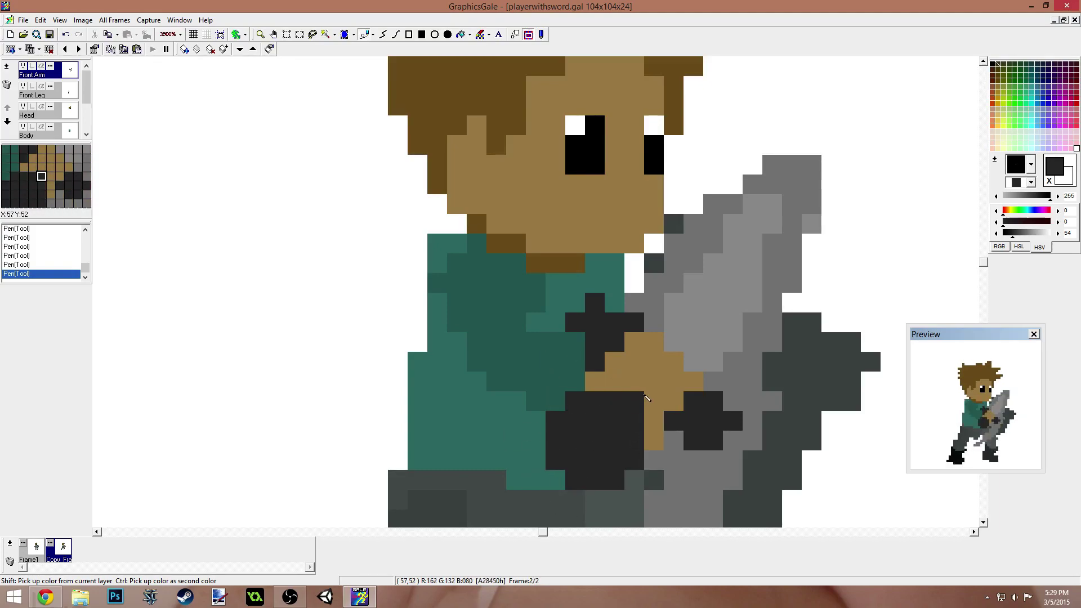
# - Repaint the lower part of the hand in skin colour and reshape the handle's upper edge with white and dark grey
pyautogui.rightClick(634, 401)
pyautogui.click(634, 423)
pyautogui.click(641, 442)
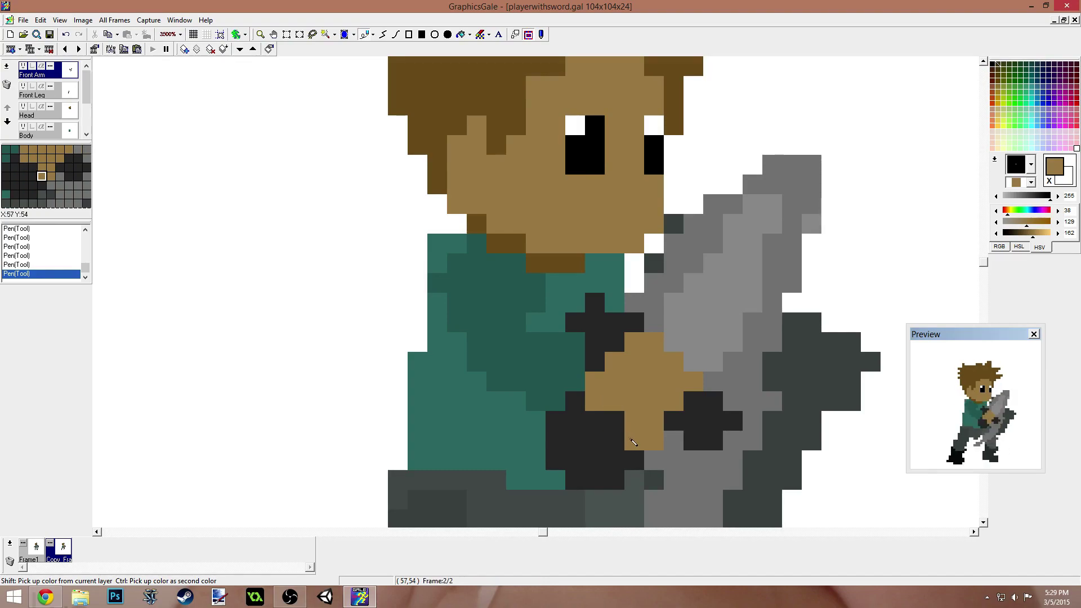
pyautogui.rightClick(279, 366)
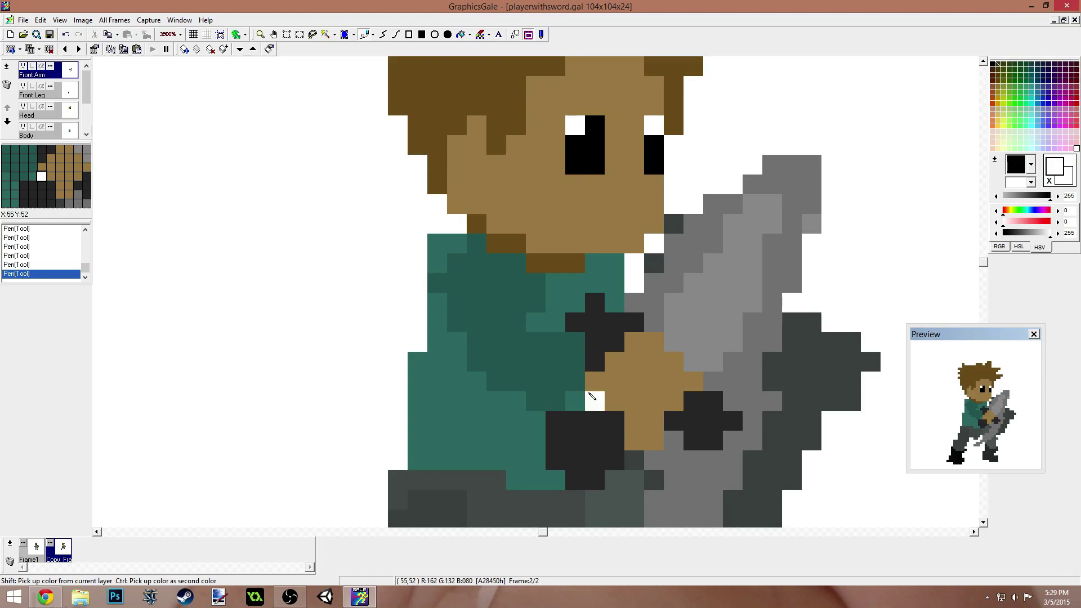
pyautogui.rightClick(597, 429)
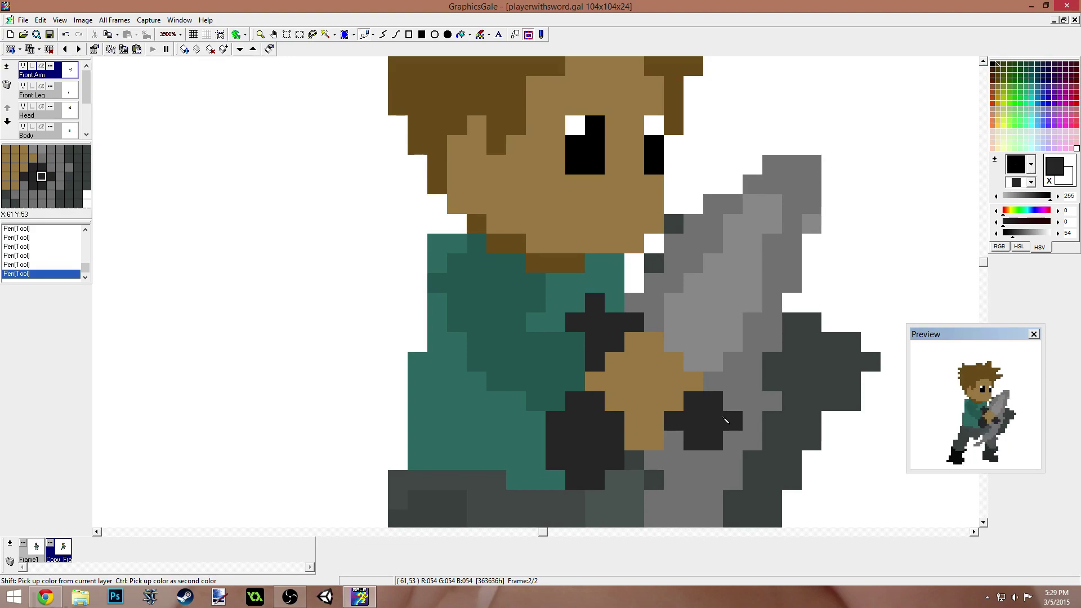
# - Thicken the blade's upper edge near the tip with mid-grey and check the whole sprite
pyautogui.rightClick(694, 184)
pyautogui.rightClick(763, 190)
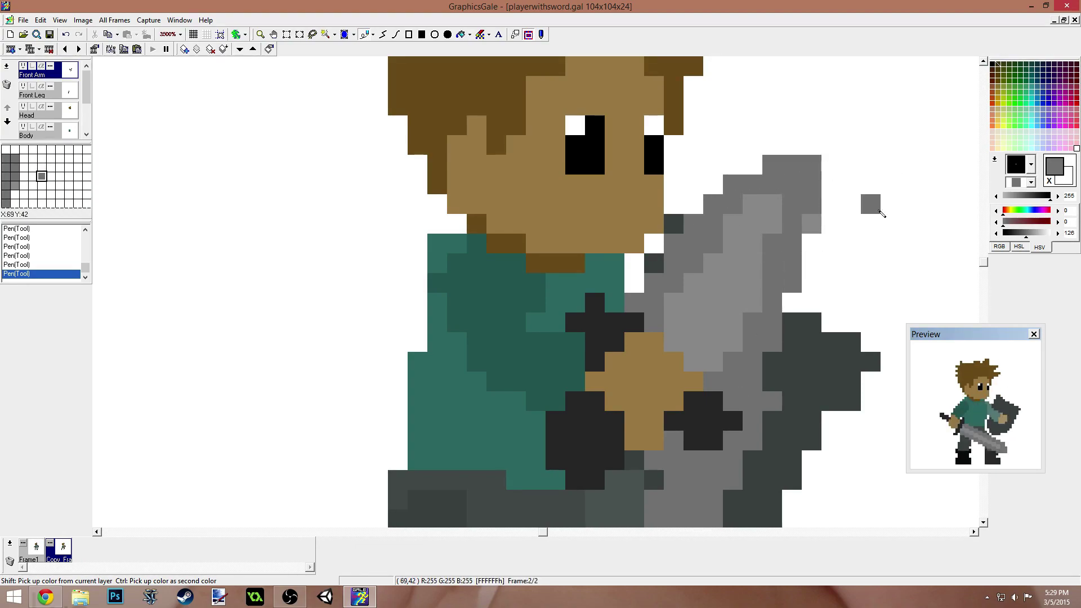
pyautogui.scroll(-3, 845, 247)
pyautogui.click(813, 287)
pyautogui.scroll(1, 813, 289)
pyautogui.hotkey('ctrl', 'z')
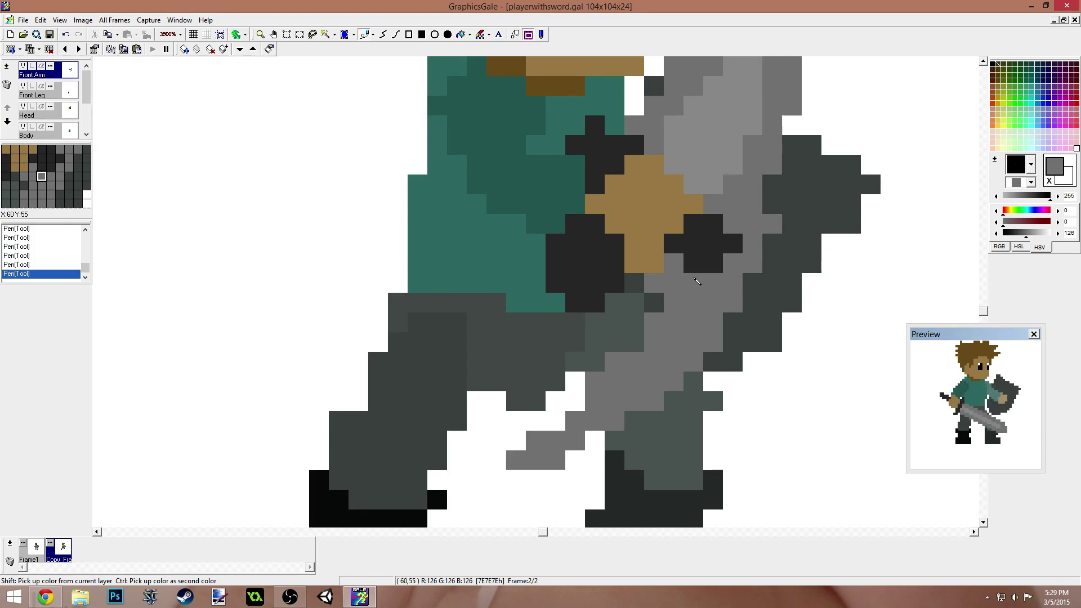
pyautogui.scroll(-20, 689, 278)
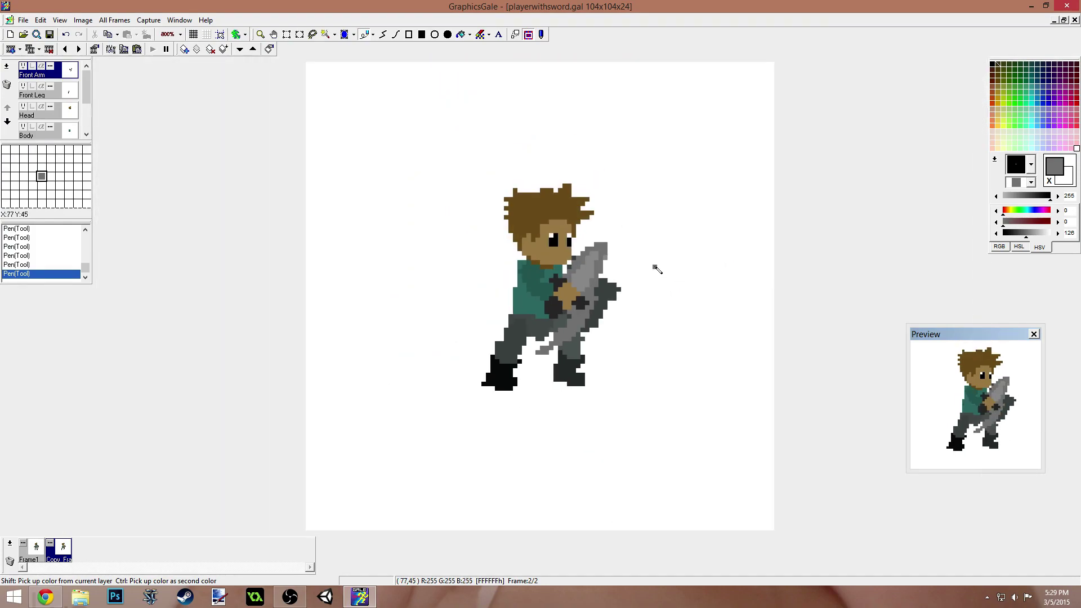
# - Duplicate the second frame to make a third frame for the next pose of the sword swing
pyautogui.keyDown('ctrl'); pyautogui.click(546, 284); pyautogui.keyUp('ctrl')
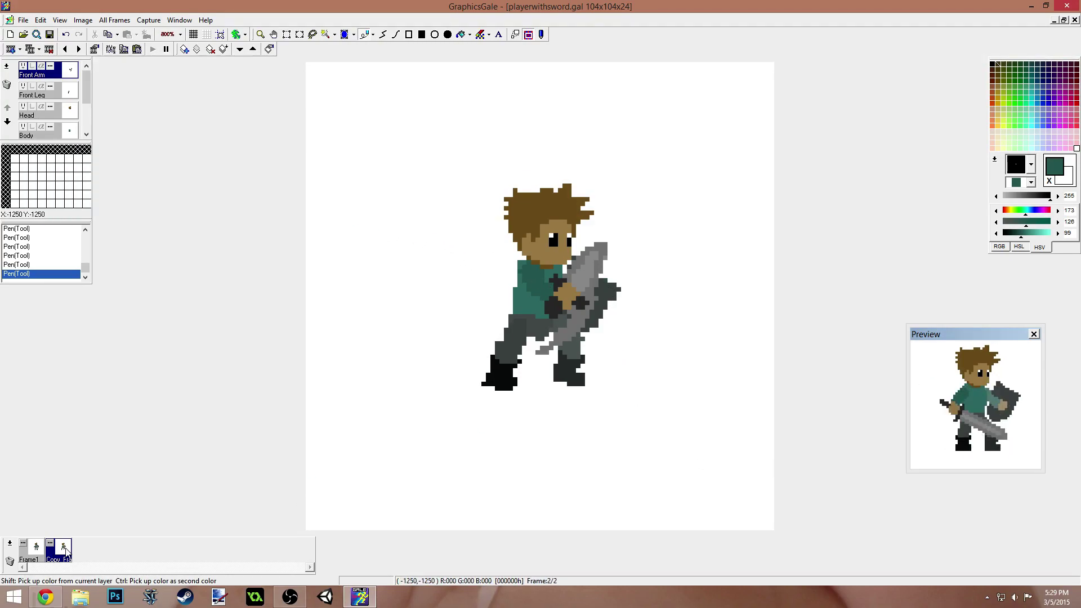
pyautogui.hotkey('ctrl', 'd')
pyautogui.click(556, 368)
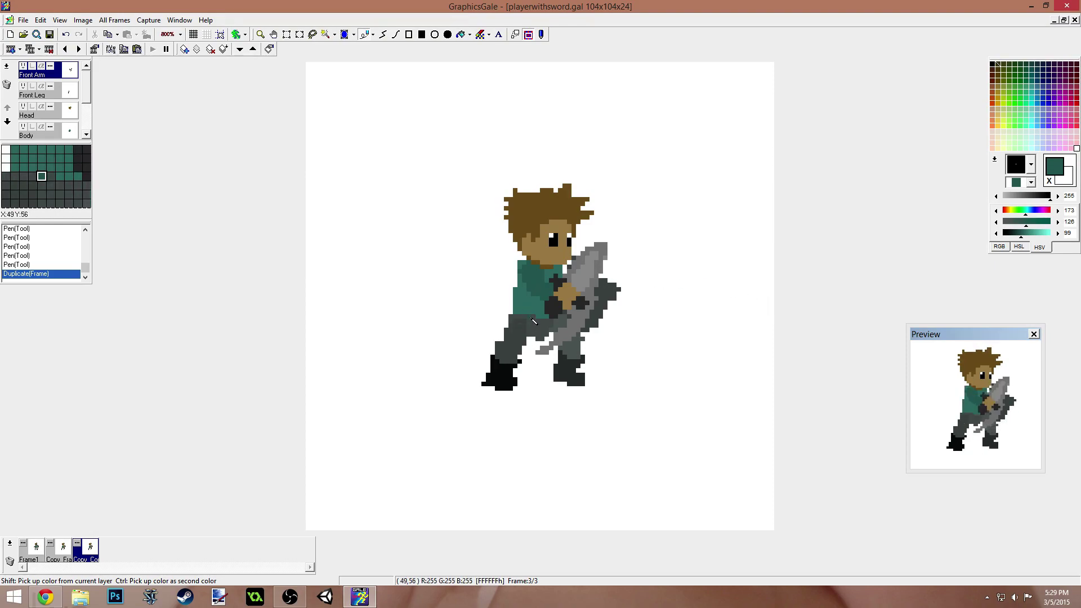
# - Rotate the Front Arm layer slightly counter-clockwise in the third frame and shift it forward and up about two pixels
pyautogui.moveTo(86, 89)
pyautogui.mouseDown()
pyautogui.moveTo(88, 126)
pyautogui.moveTo(90, 80)
pyautogui.mouseUp()
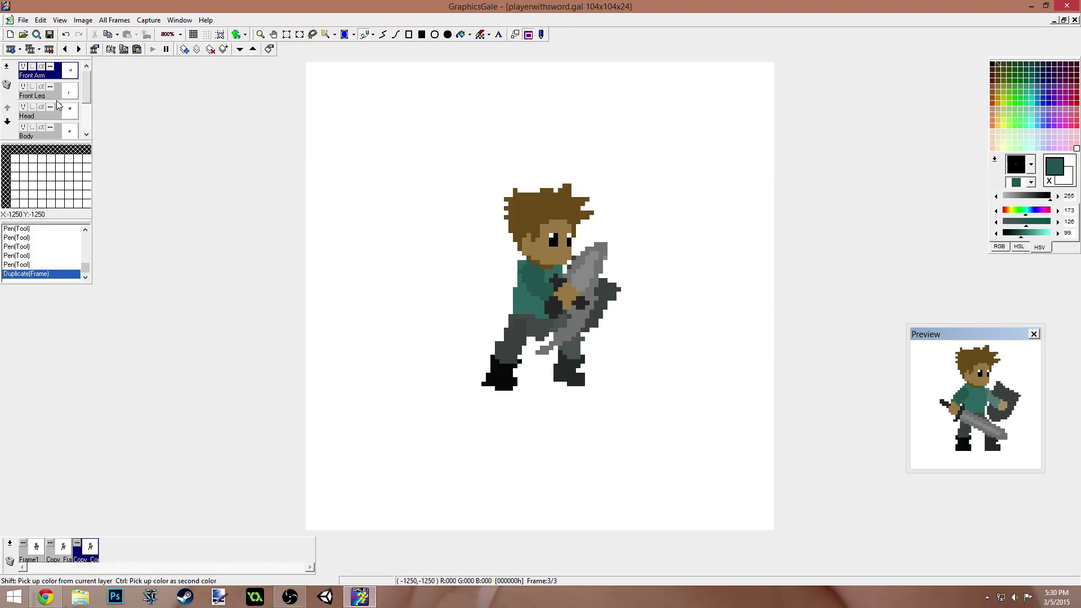
pyautogui.moveTo(463, 207); pyautogui.dragTo(706, 400)
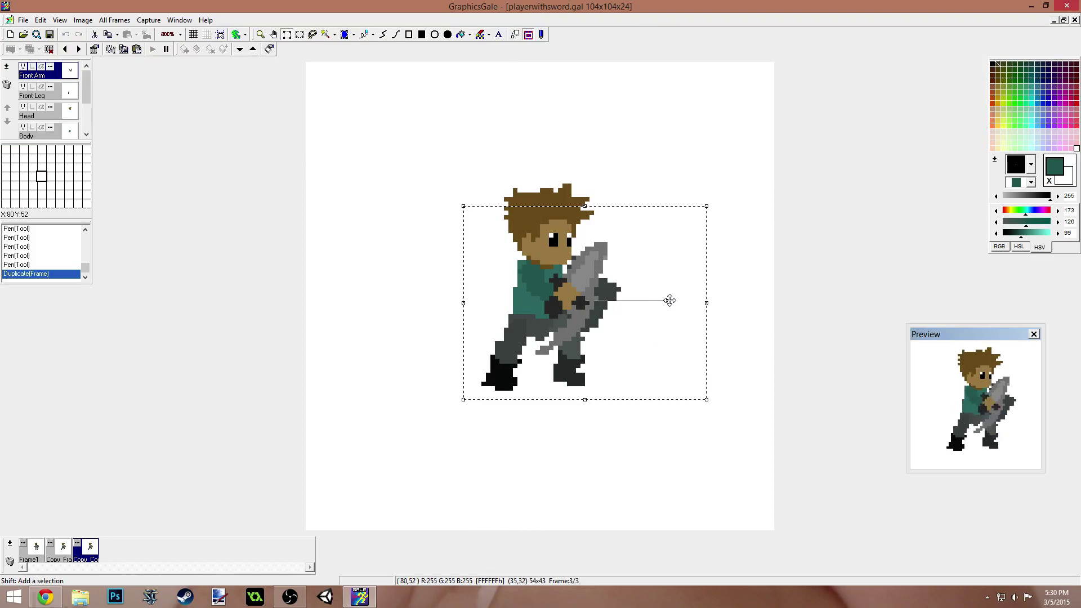
pyautogui.moveTo(666, 300); pyautogui.dragTo(667, 297)
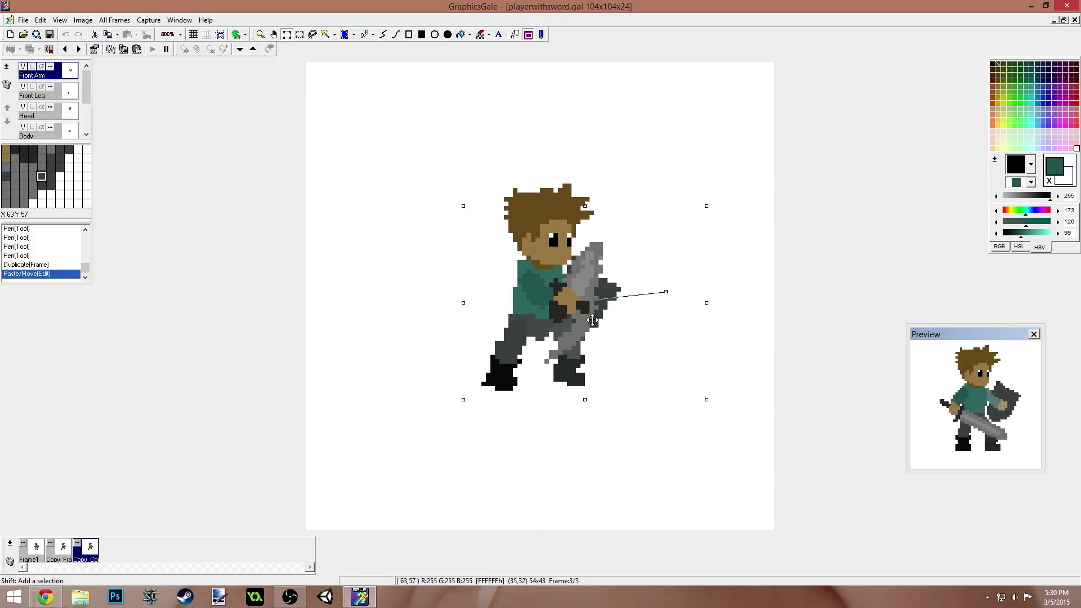
pyautogui.moveTo(591, 323); pyautogui.dragTo(599, 314)
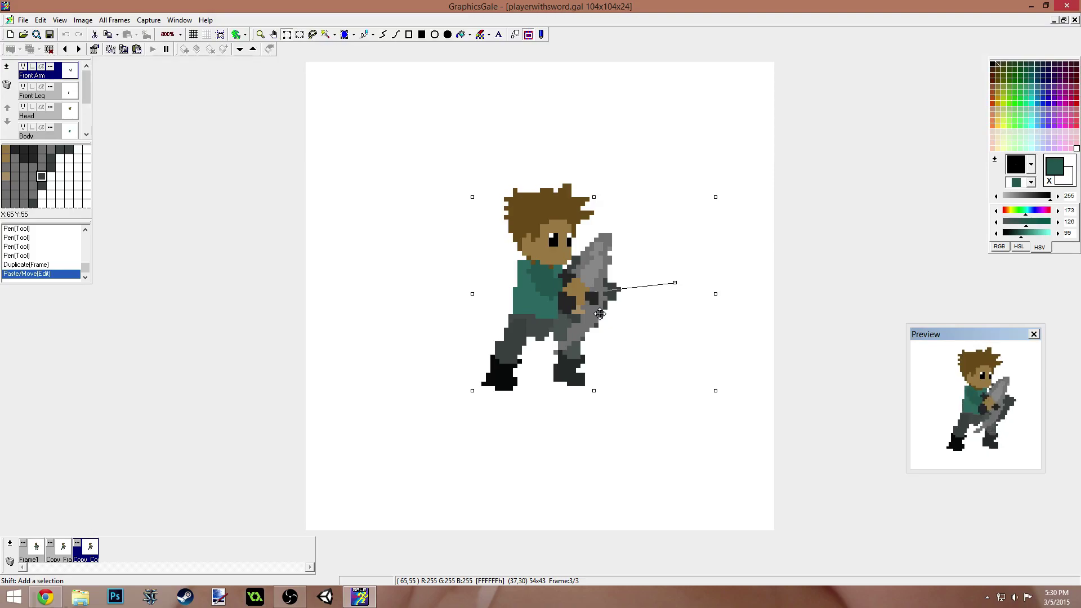
pyautogui.click(600, 427)
# - Move the Front Leg layer slightly backward and down and rotate it a little clockwise to widen the stance
pyautogui.click(48, 100)
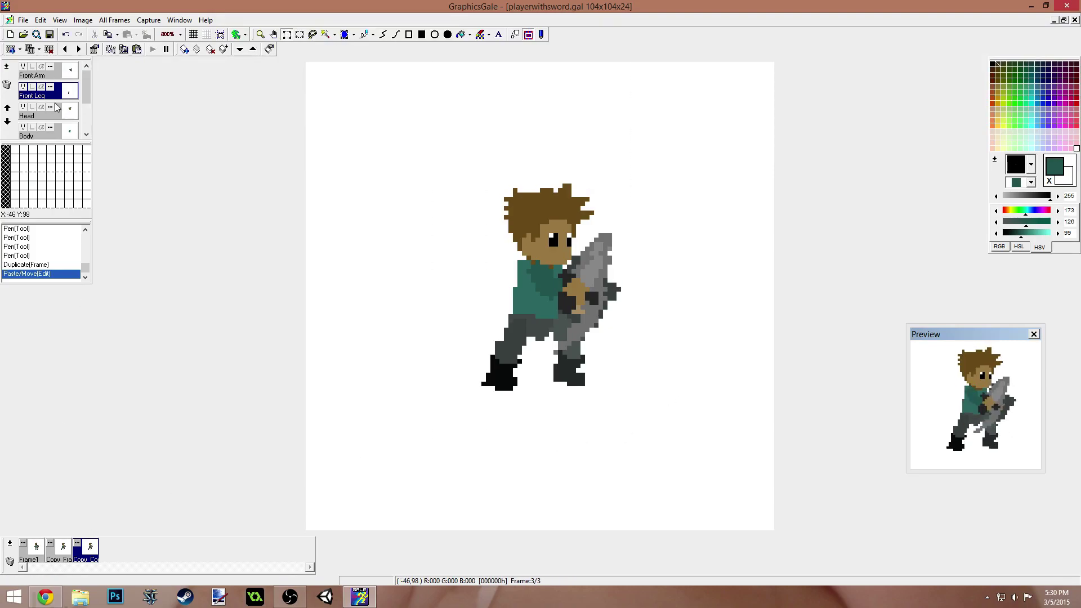
pyautogui.moveTo(491, 283); pyautogui.dragTo(712, 495)
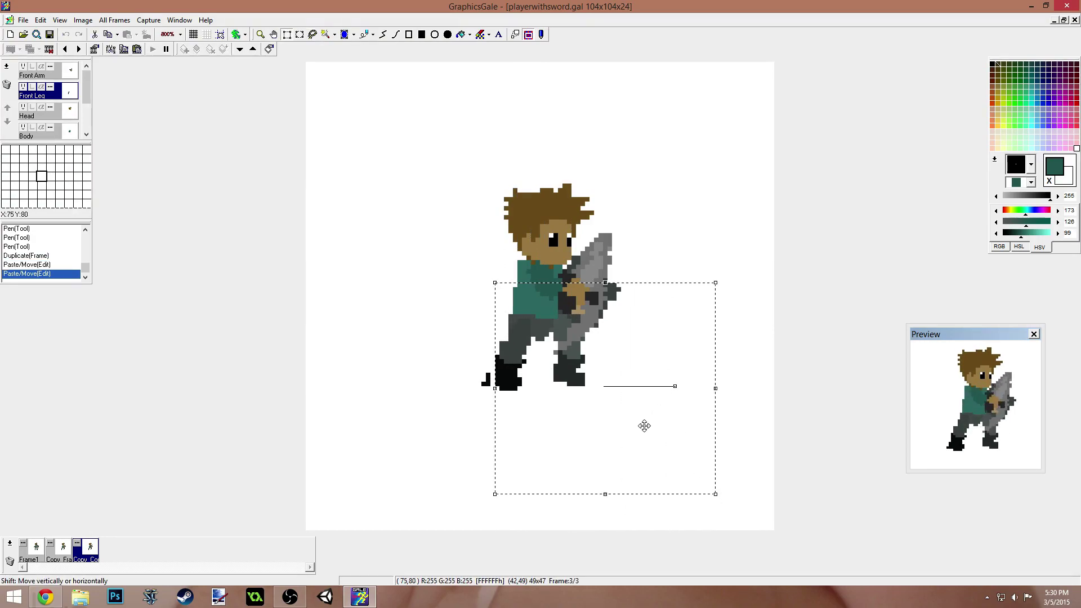
pyautogui.moveTo(641, 425); pyautogui.dragTo(640, 427)
pyautogui.click(415, 422)
pyautogui.moveTo(406, 288); pyautogui.dragTo(652, 494)
pyautogui.moveTo(544, 442); pyautogui.dragTo(544, 443)
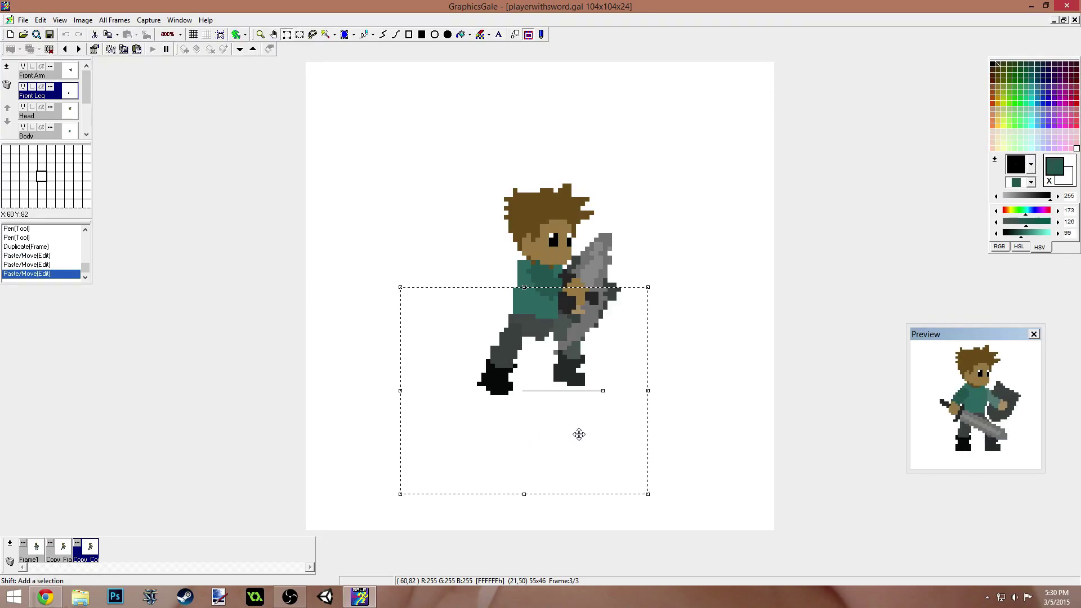
pyautogui.moveTo(605, 394); pyautogui.dragTo(602, 405)
pyautogui.moveTo(528, 446); pyautogui.dragTo(522, 446)
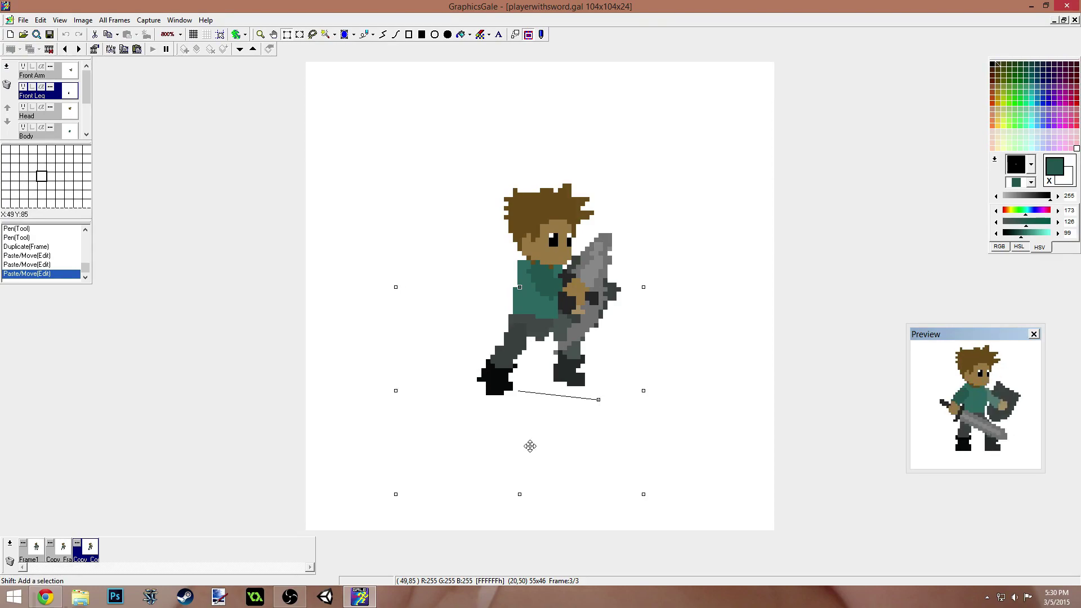
# - Shift the head and then the body one pixel forward, each on its own layer
pyautogui.click(62, 120)
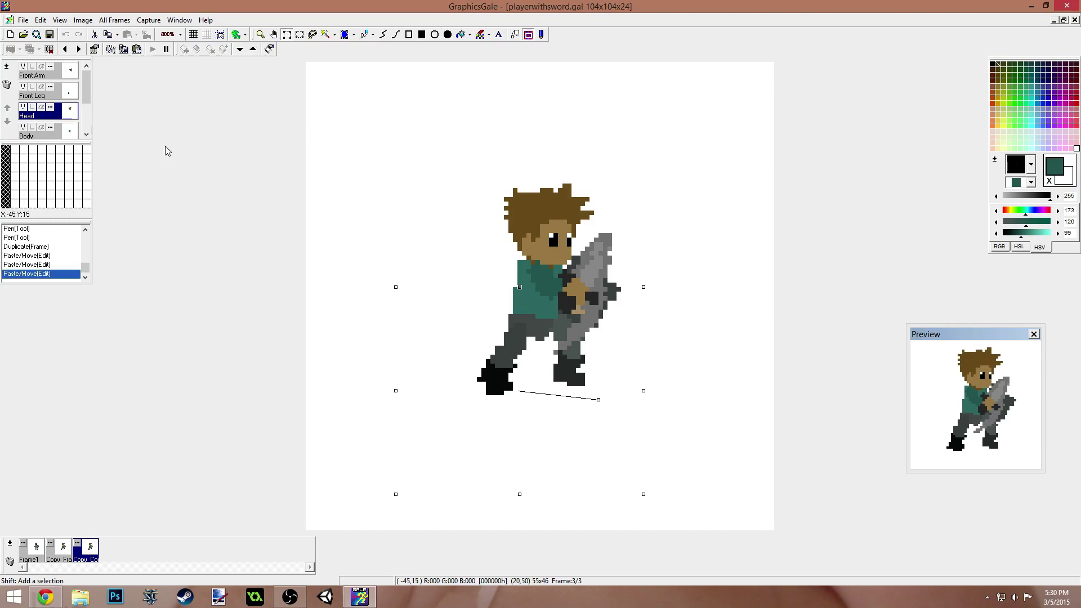
pyautogui.moveTo(455, 152); pyautogui.dragTo(600, 273)
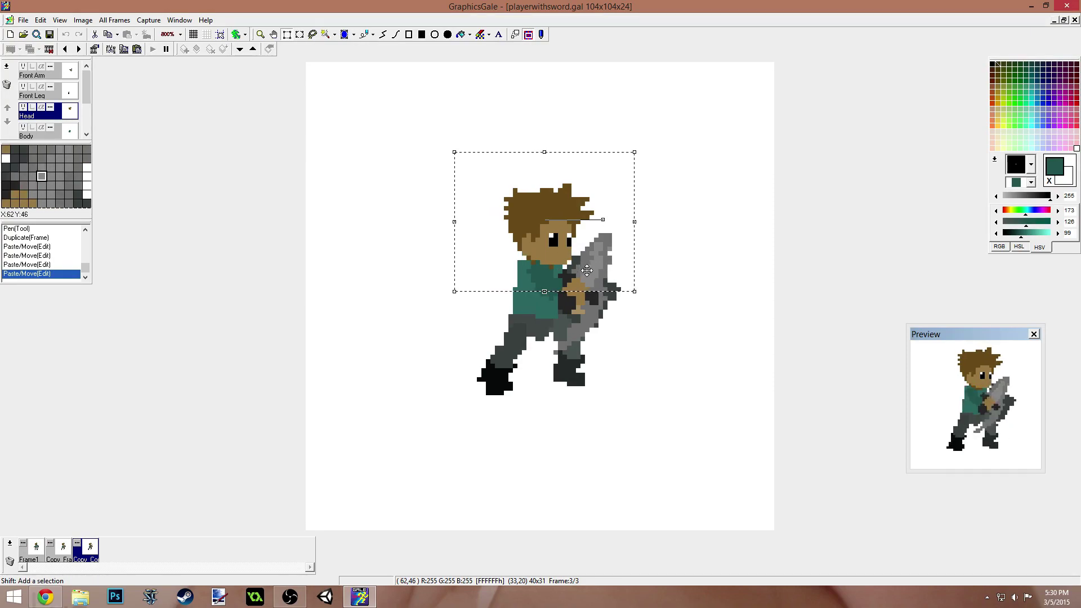
pyautogui.moveTo(588, 271); pyautogui.dragTo(592, 271)
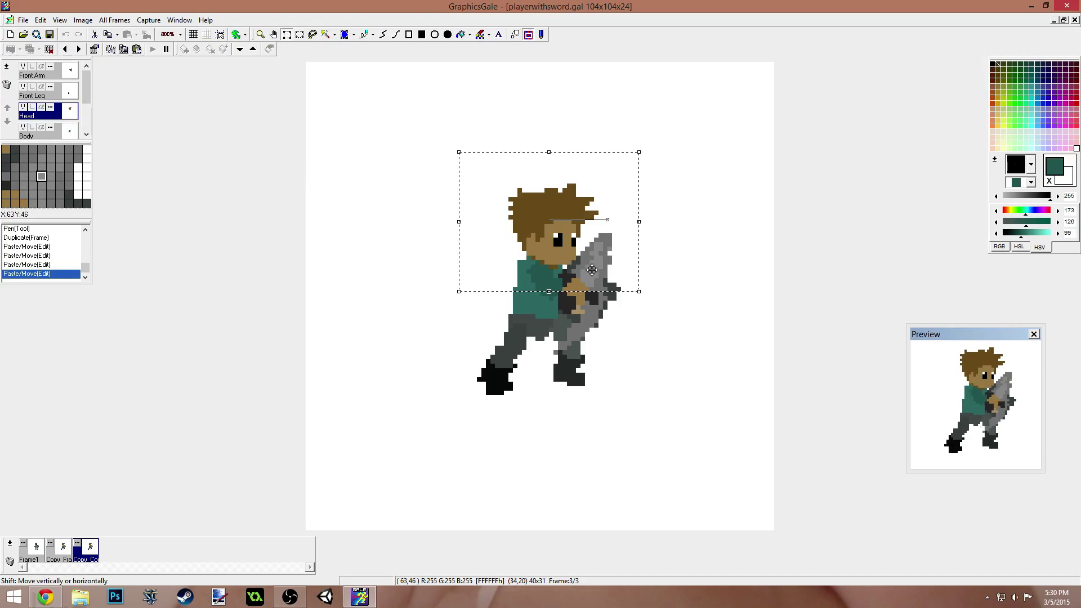
pyautogui.click(48, 133)
pyautogui.moveTo(391, 156); pyautogui.dragTo(648, 404)
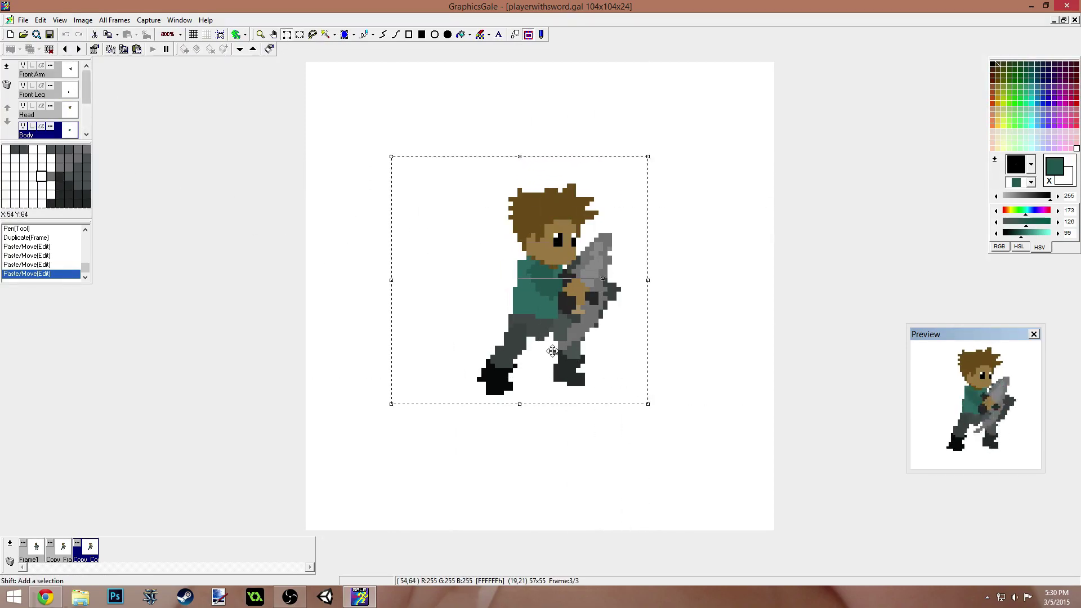
pyautogui.moveTo(553, 351); pyautogui.dragTo(555, 351)
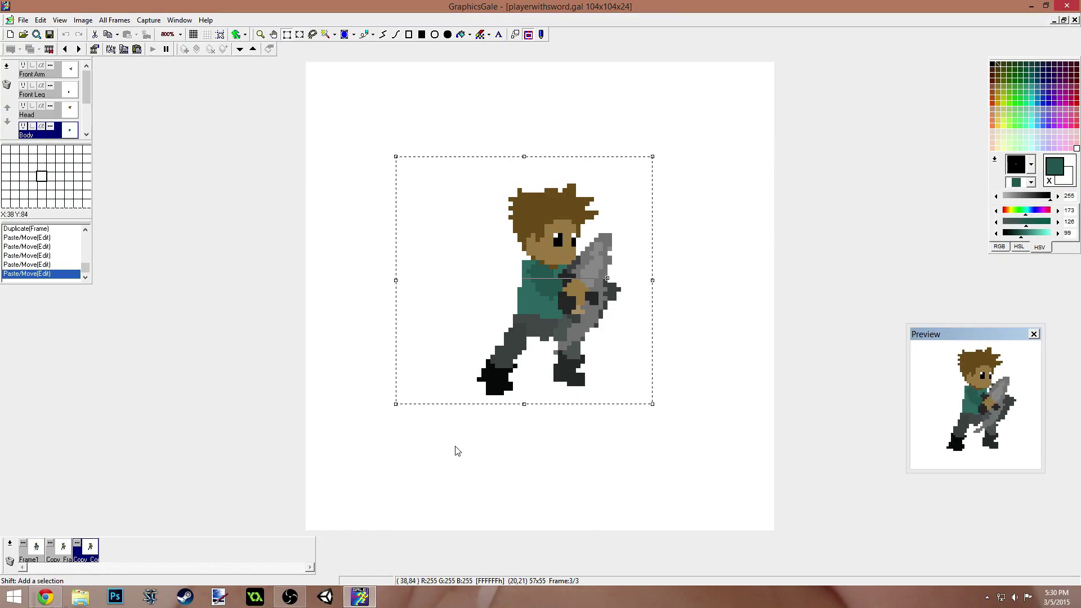
pyautogui.click(559, 480)
# - Rotate the Back Arm layer clockwise and shift it backward so the shield sits behind the sword and body
pyautogui.moveTo(82, 94); pyautogui.dragTo(79, 121)
pyautogui.click(36, 120)
pyautogui.moveTo(432, 188); pyautogui.dragTo(688, 389)
pyautogui.moveTo(642, 289)
pyautogui.mouseDown()
pyautogui.moveTo(637, 318)
pyautogui.moveTo(601, 347)
pyautogui.mouseUp()
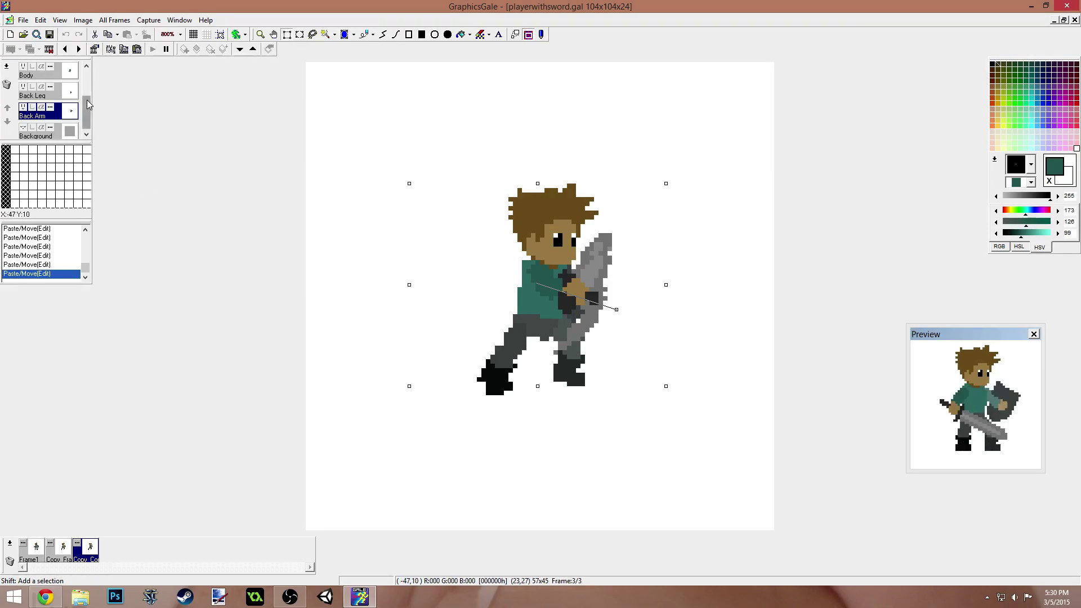
# - Shift the whole back leg one pixel forward on the Back Leg layer
pyautogui.moveTo(87, 109); pyautogui.dragTo(84, 130)
pyautogui.click(35, 90)
pyautogui.click(314, 181)
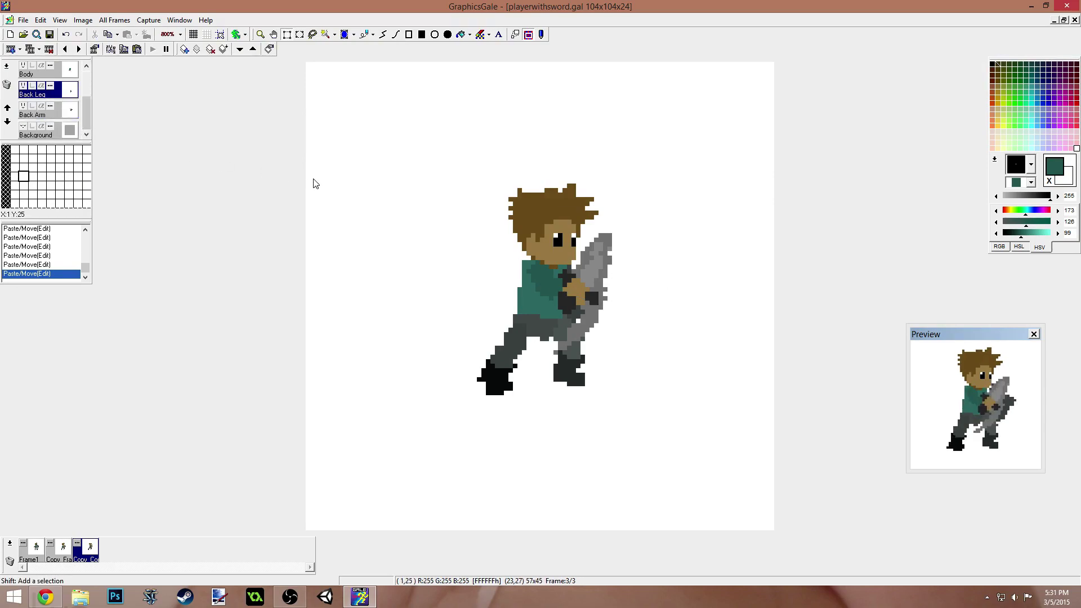
pyautogui.moveTo(452, 225); pyautogui.dragTo(692, 449)
pyautogui.moveTo(651, 415); pyautogui.dragTo(656, 420)
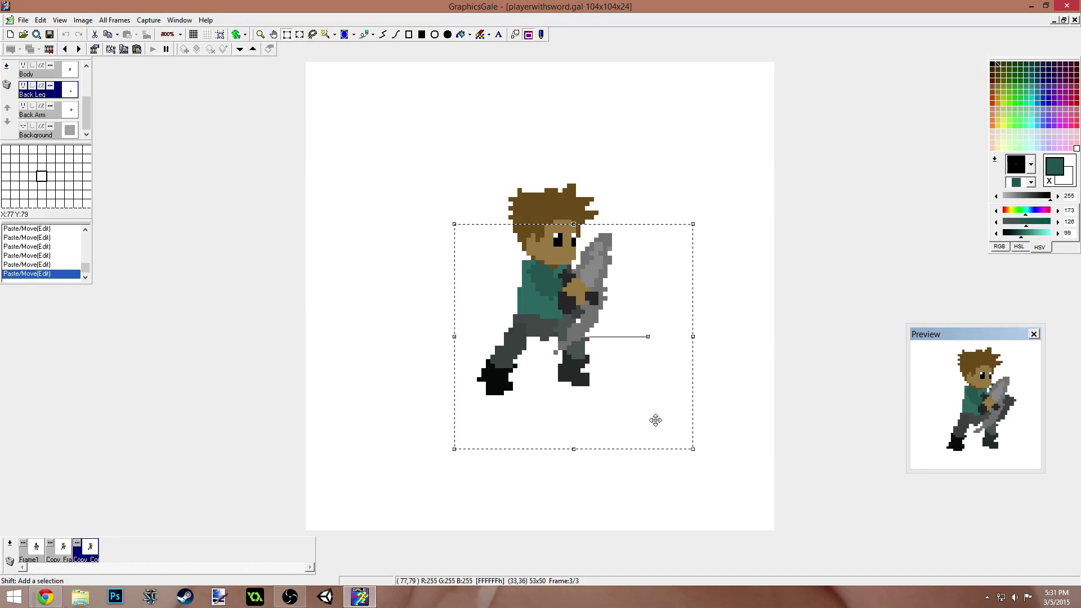
pyautogui.click(340, 295)
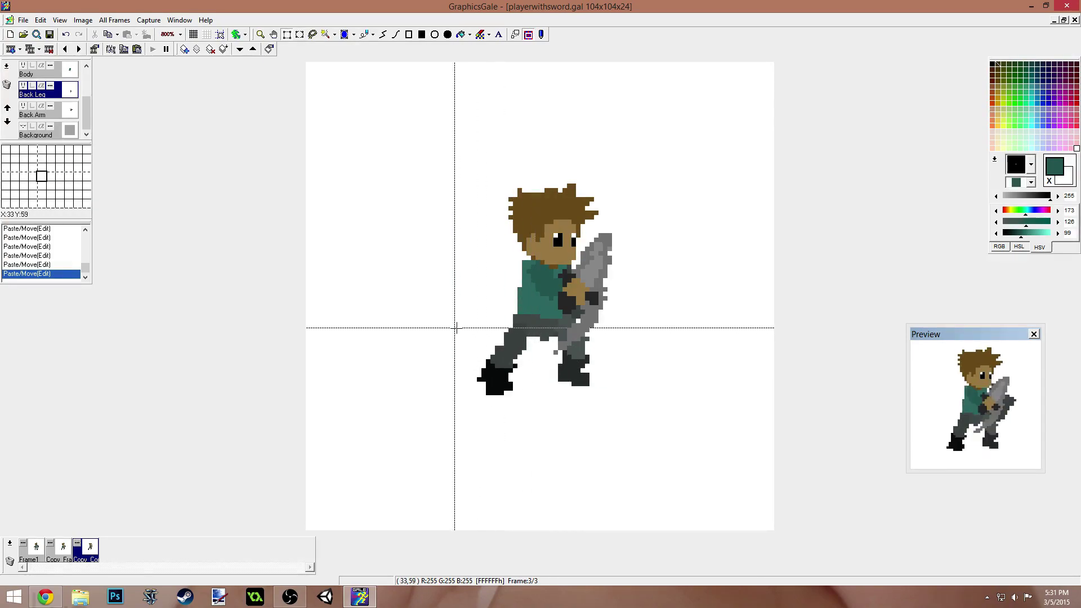
# - Erase the blurred blade section below the hand and handle on the Front Arm layer with white
pyautogui.moveTo(87, 119); pyautogui.dragTo(90, 77)
pyautogui.click(48, 77)
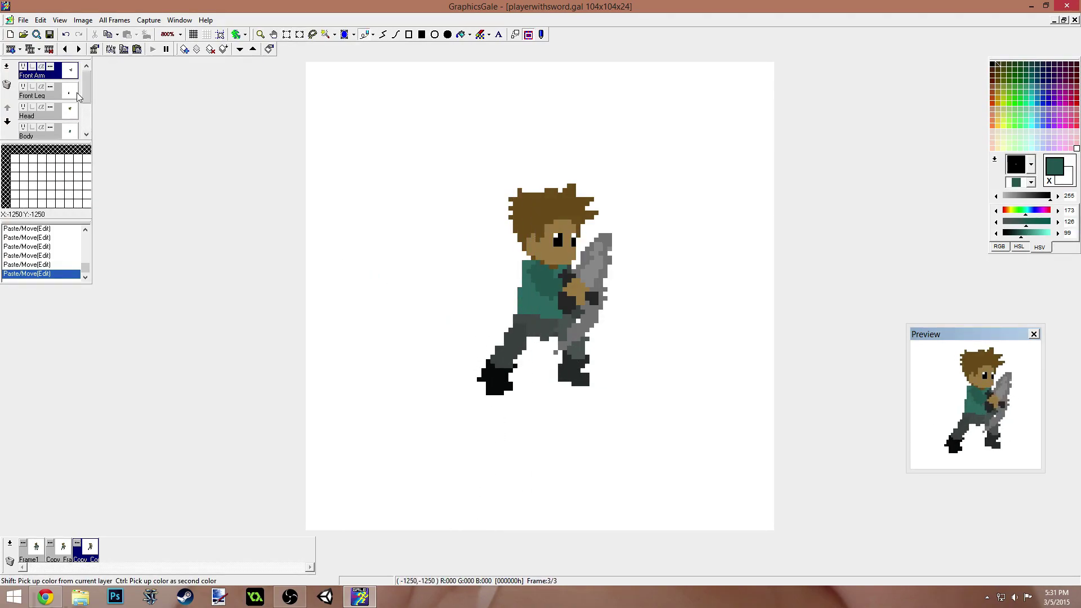
pyautogui.rightClick(502, 262)
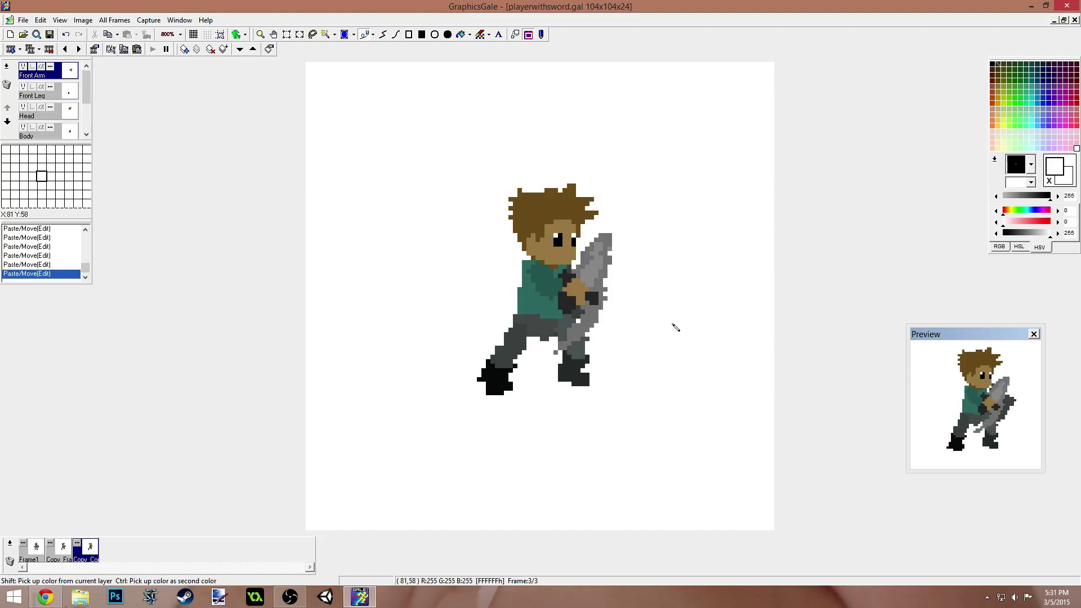
pyautogui.scroll(5, 690, 335)
pyautogui.click(740, 284)
pyautogui.moveTo(726, 287)
pyautogui.mouseDown()
pyautogui.moveTo(734, 326)
pyautogui.moveTo(720, 325)
pyautogui.moveTo(720, 356)
pyautogui.mouseUp()
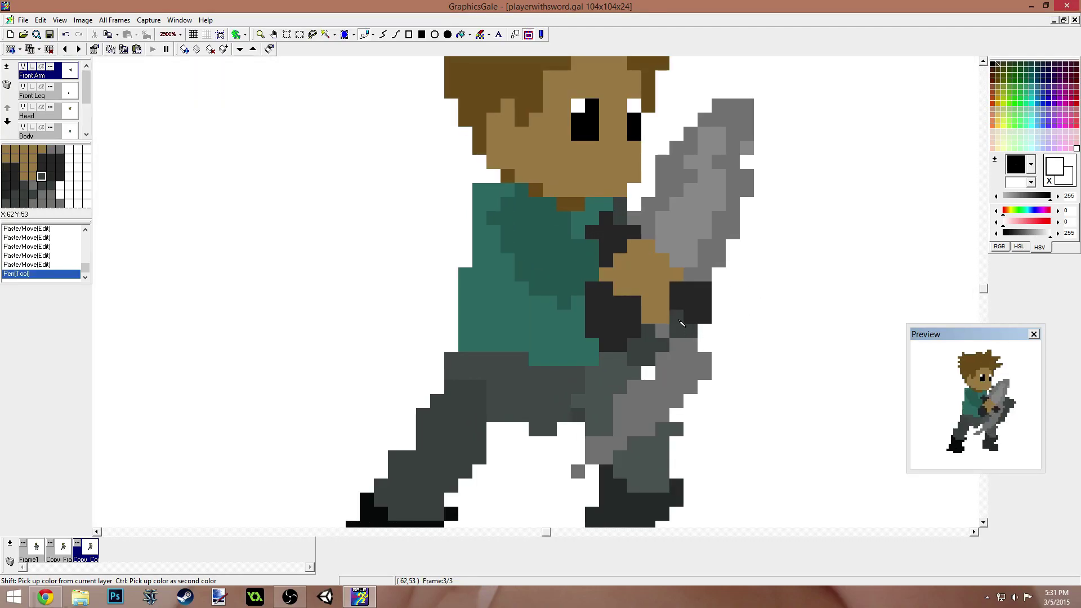
pyautogui.moveTo(663, 334)
pyautogui.mouseDown()
pyautogui.moveTo(702, 359)
pyautogui.moveTo(728, 356)
pyautogui.moveTo(638, 380)
pyautogui.moveTo(633, 361)
pyautogui.moveTo(622, 399)
pyautogui.moveTo(723, 390)
pyautogui.moveTo(678, 387)
pyautogui.moveTo(642, 428)
pyautogui.mouseUp()
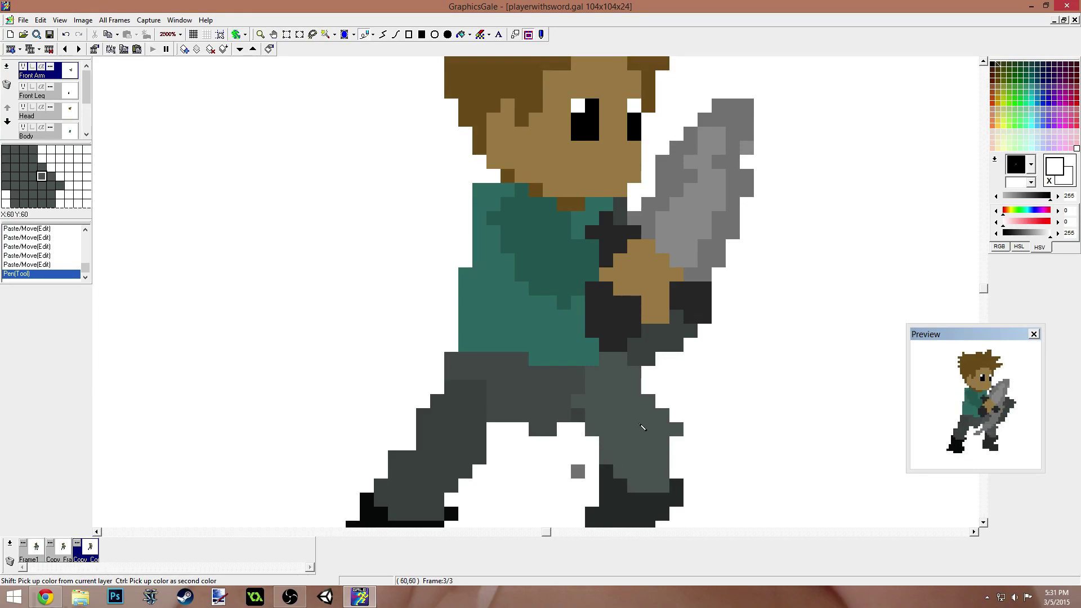
# - Fill the notch in the blade's front edge with mid-grey and even out its lighter centre with light grey
pyautogui.keyDown('shift'); pyautogui.click(746, 177); pyautogui.keyUp('shift')
pyautogui.moveTo(746, 169); pyautogui.dragTo(752, 152)
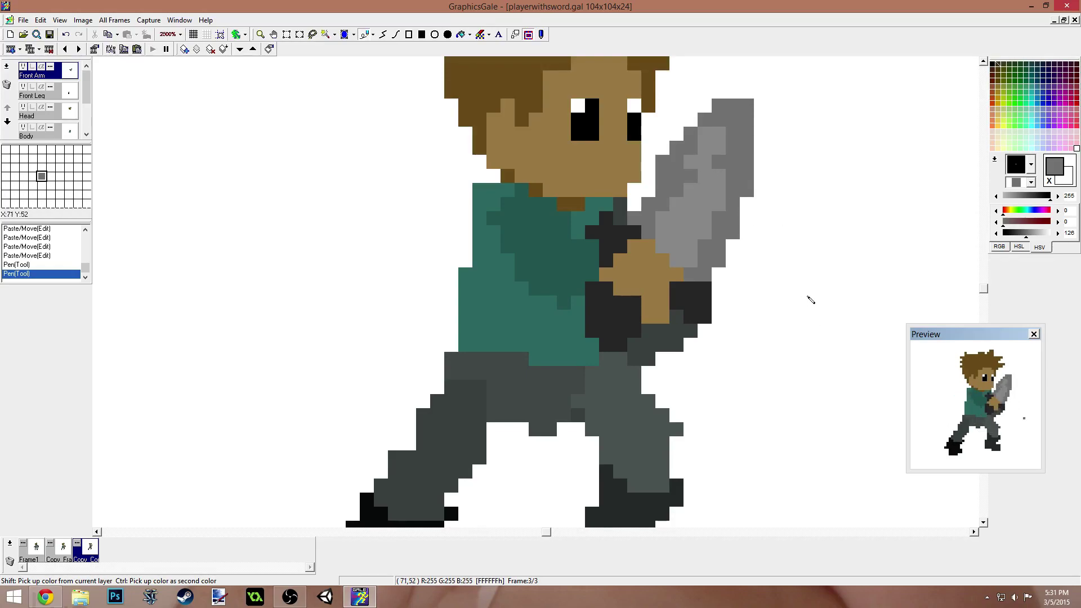
pyautogui.click(705, 134)
pyautogui.keyDown('shift'); pyautogui.click(712, 151); pyautogui.keyUp('shift')
pyautogui.click(719, 162)
pyautogui.click(692, 176)
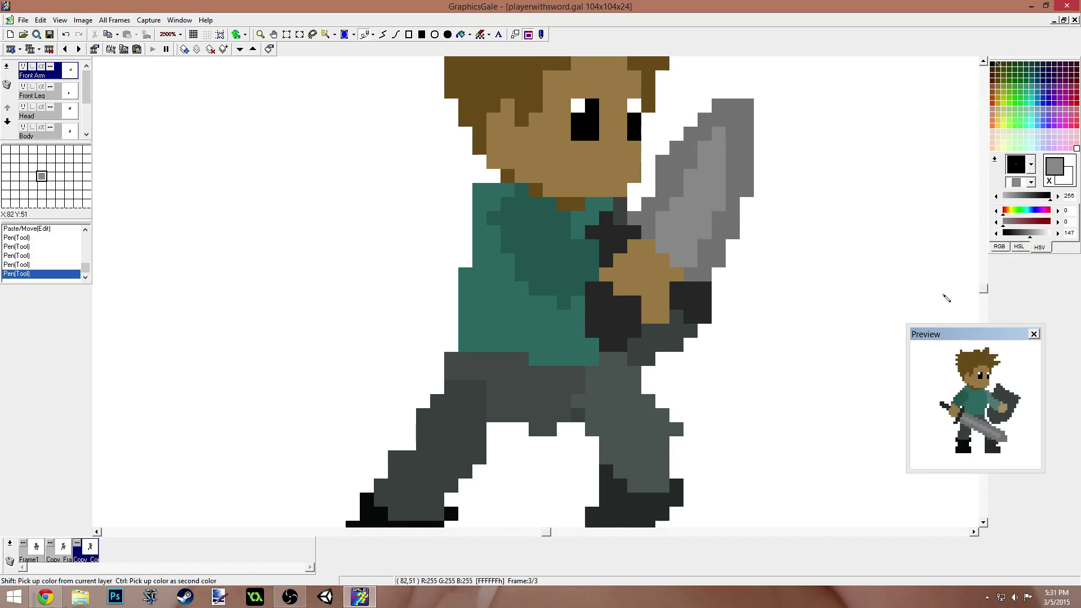
# - Reshape the blade's tip into a point using a mid-grey pixel and white trimming along its edges
pyautogui.scroll(-2, 804, 275)
pyautogui.scroll(-4, 785, 272)
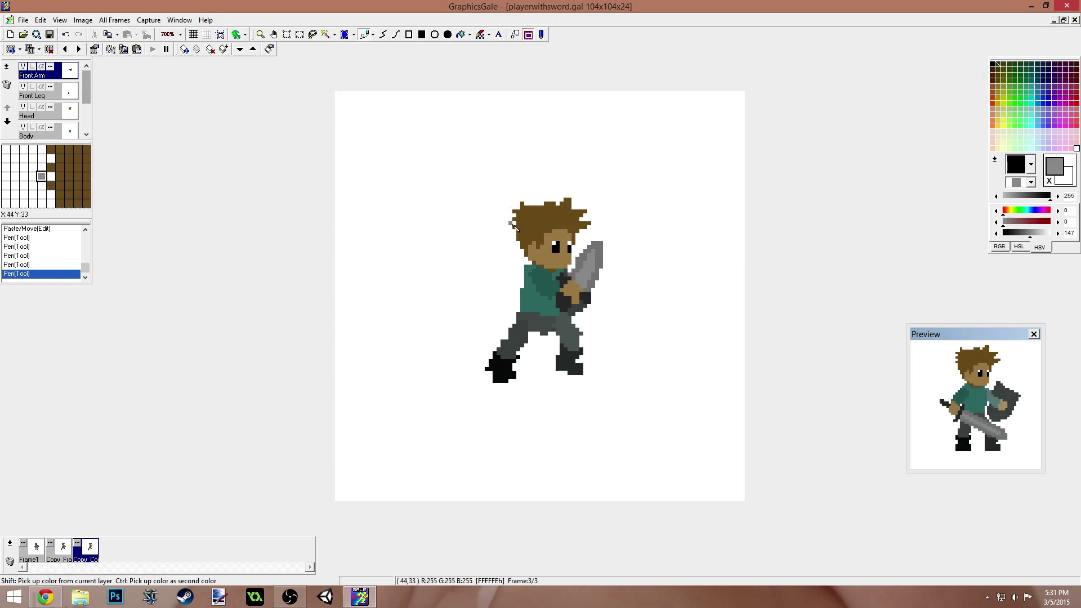
pyautogui.rightClick(577, 252)
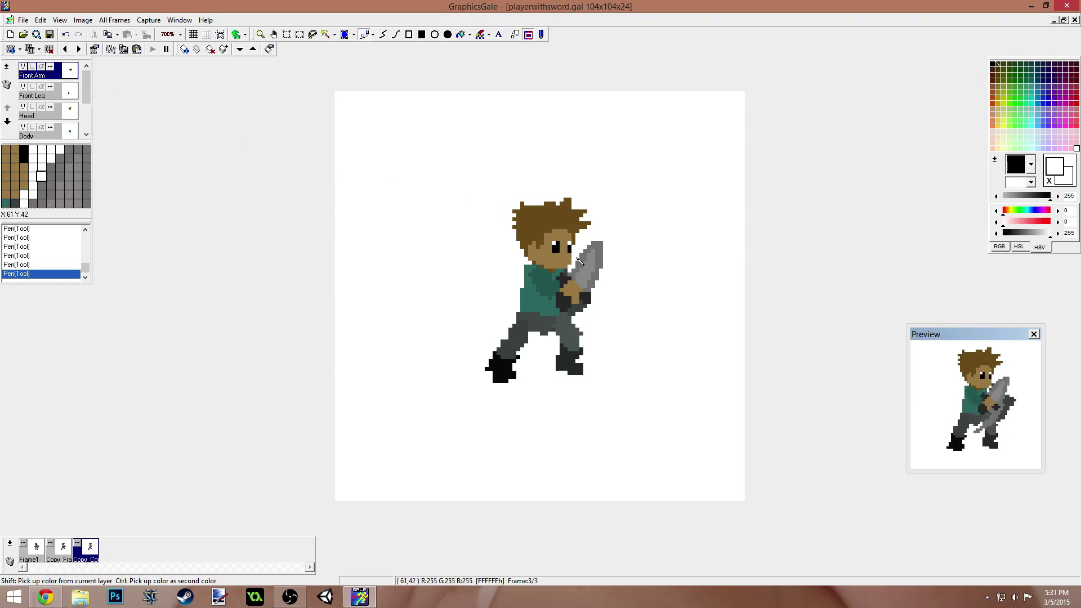
pyautogui.keyDown('ctrl'); pyautogui.rightClick(598, 243); pyautogui.keyUp('ctrl')
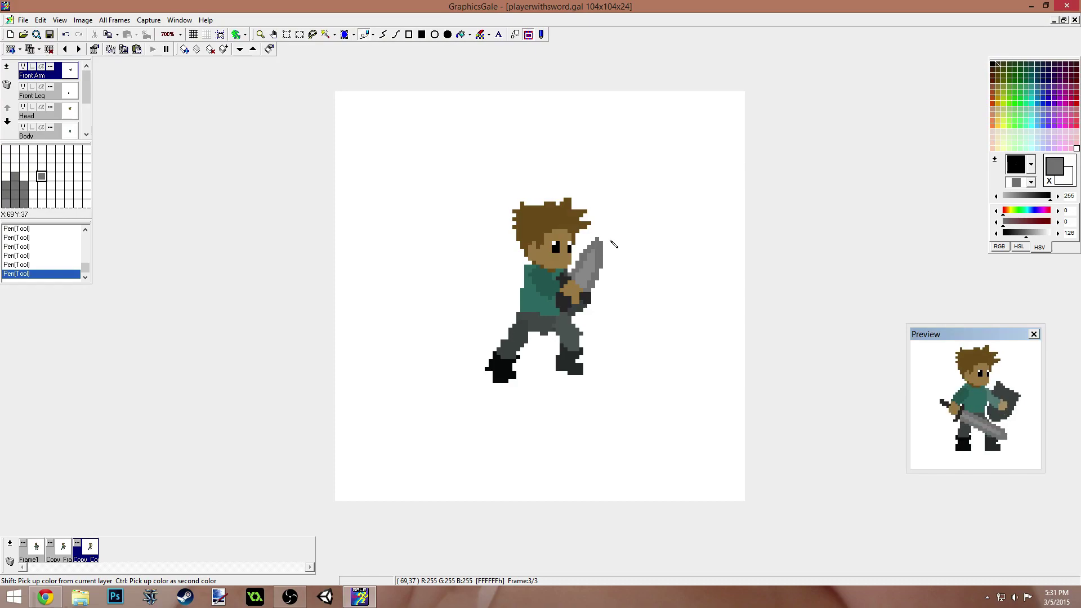
pyautogui.keyDown('ctrl'); pyautogui.rightClick(610, 248); pyautogui.keyUp('ctrl')
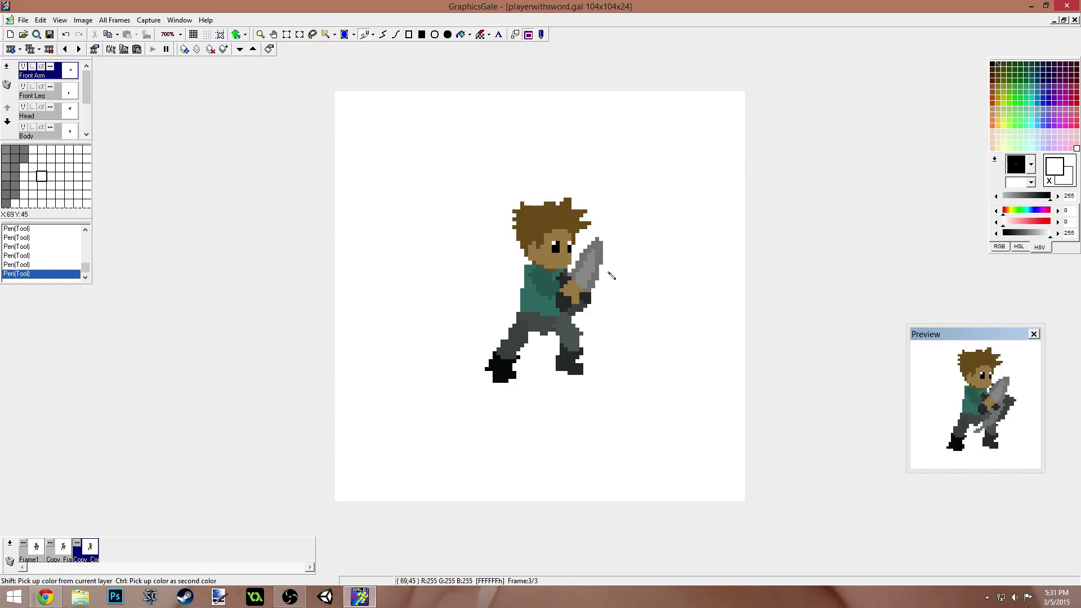
pyautogui.keyDown('ctrl'); pyautogui.rightClick(597, 275); pyautogui.keyUp('ctrl')
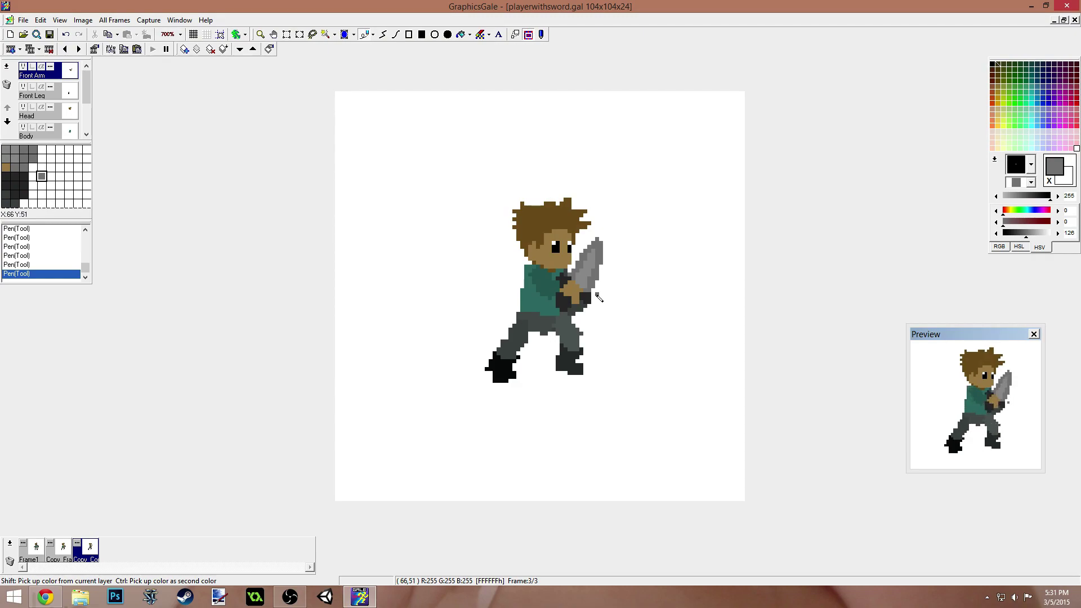
# - Duplicate the third frame as a fourth frame named Copy_Copy_Copy_Frame1, keeping the delay of 10
pyautogui.click(547, 361)
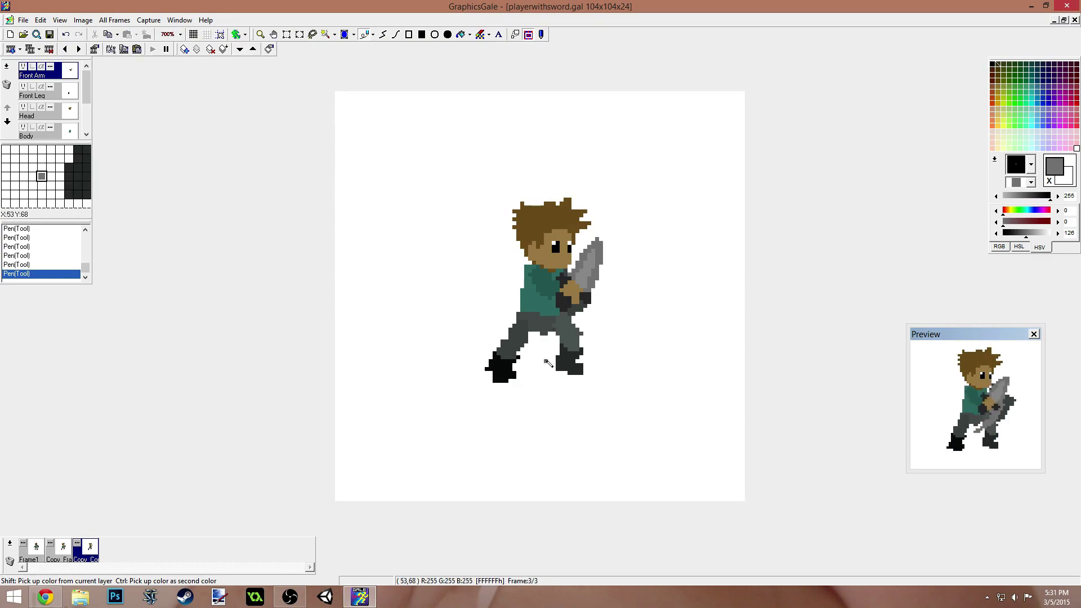
pyautogui.doubleClick(91, 550)
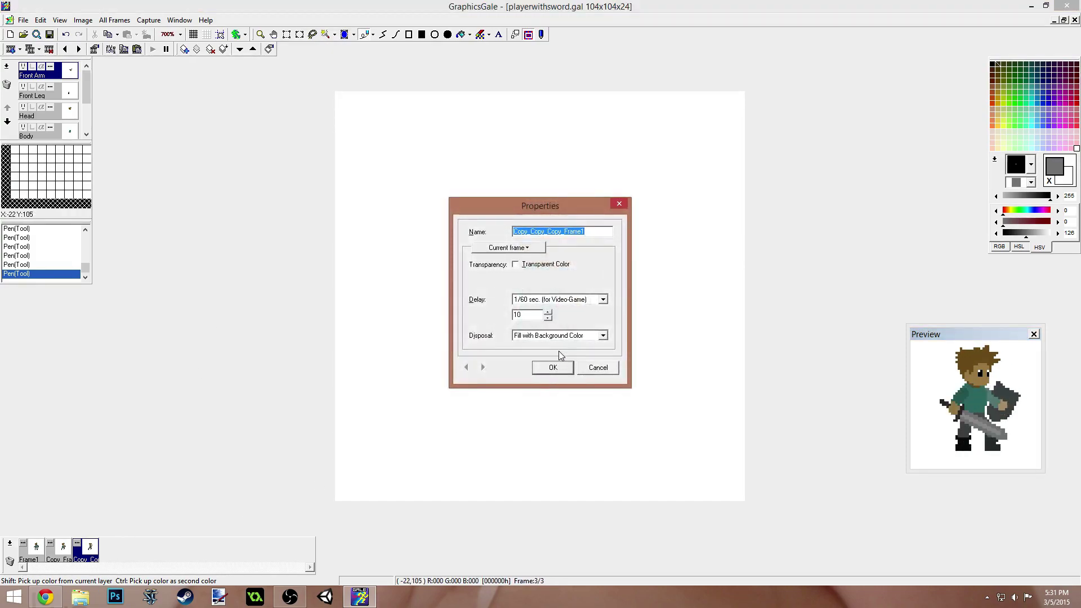
pyautogui.click(553, 366)
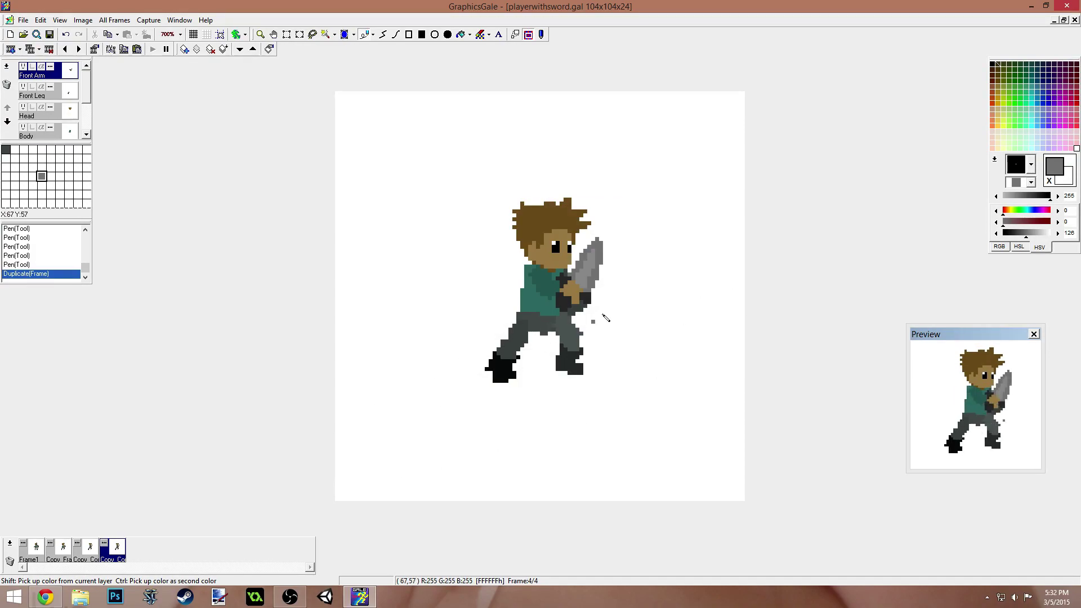
# - Replace the Front Arm layer's contents in the fourth frame with a copy of the arm and sword from Frame1
pyautogui.click(37, 549)
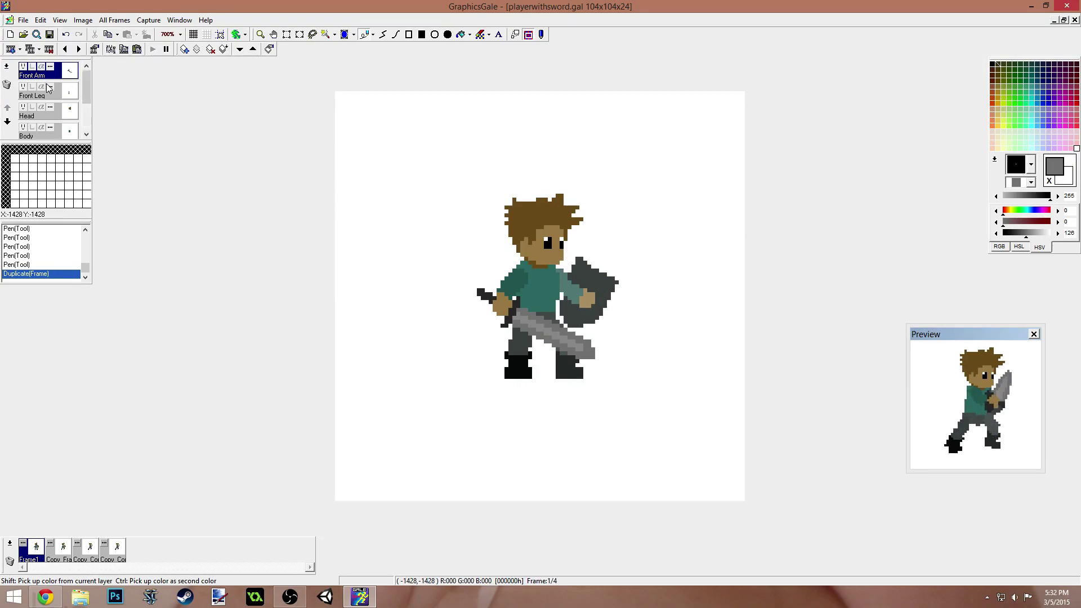
pyautogui.moveTo(411, 185); pyautogui.dragTo(715, 469)
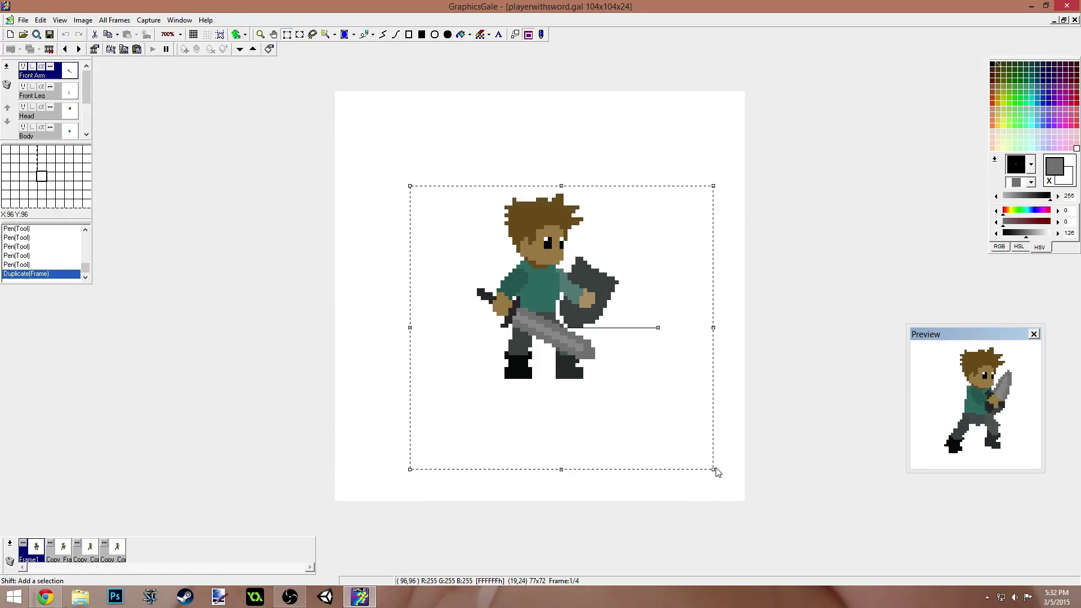
pyautogui.click(117, 549)
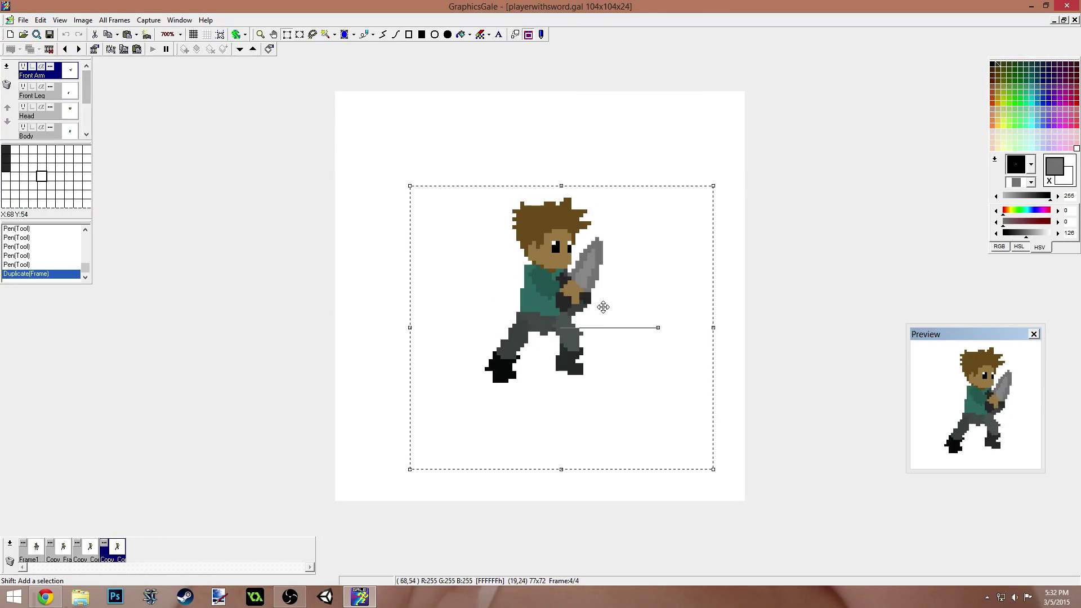
pyautogui.press('Delete')
pyautogui.hotkey('ctrl', 'v')
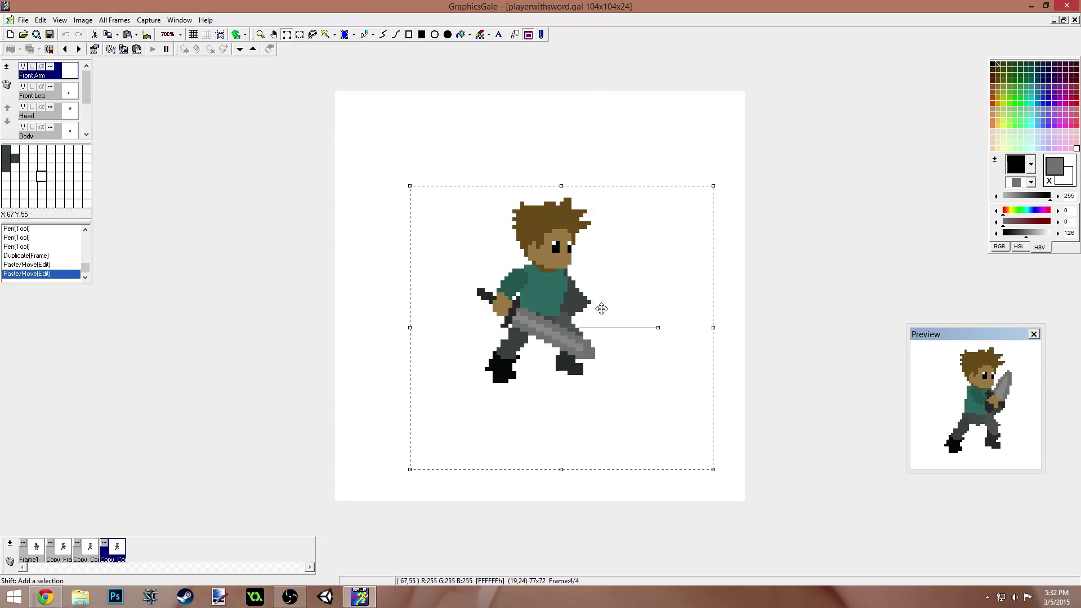
# - Rotate the pasted front arm clockwise by about 45 degrees and shift it behind the body so the sword points down
pyautogui.press('Down')
pyautogui.moveTo(658, 337); pyautogui.dragTo(586, 408)
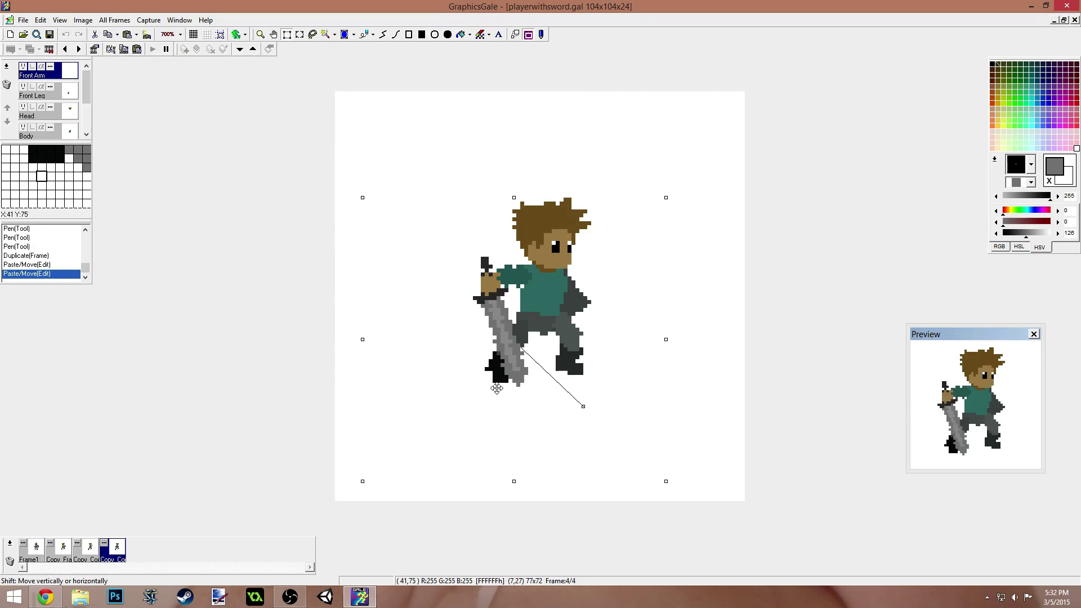
pyautogui.press('Left')
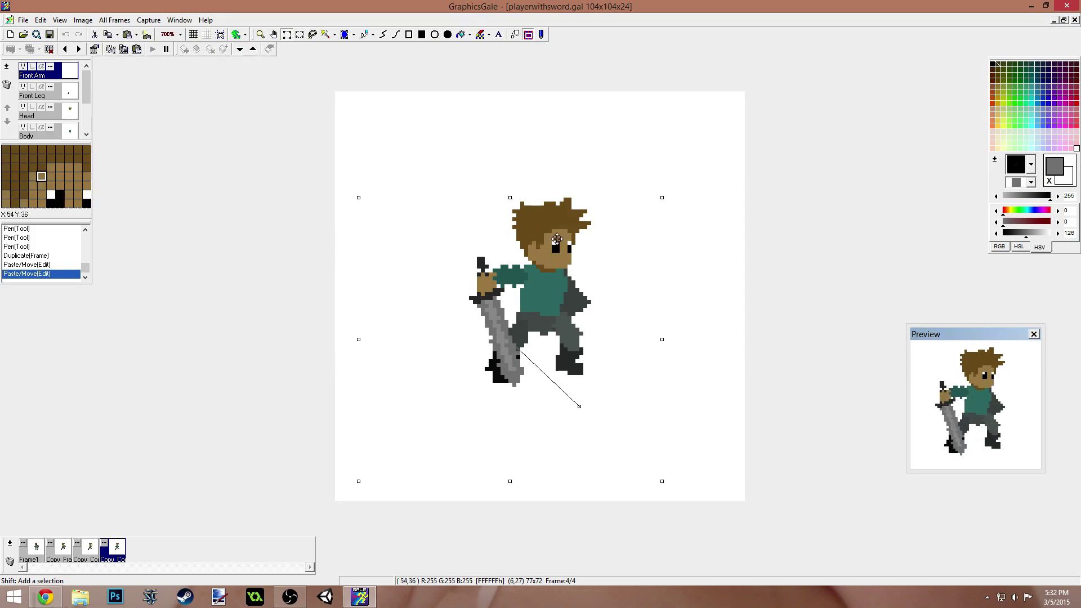
# - Fill the gaps along the sleeve's upper edge with dark teal and repair the sword handle with dark grey
pyautogui.scroll(2, 631, 266)
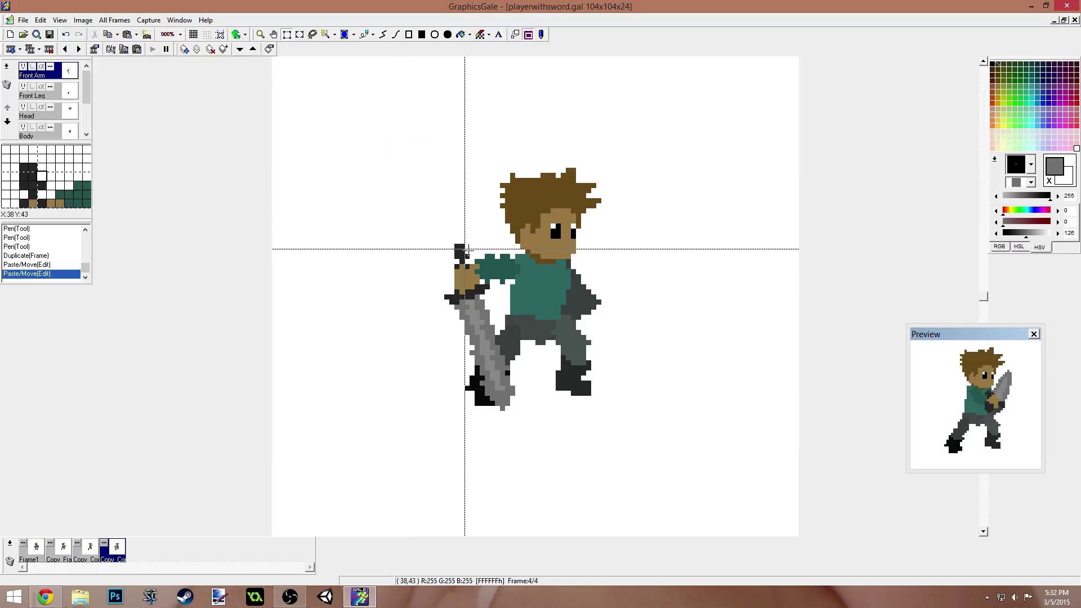
pyautogui.rightClick(493, 269)
pyautogui.click(497, 257)
pyautogui.click(497, 257)
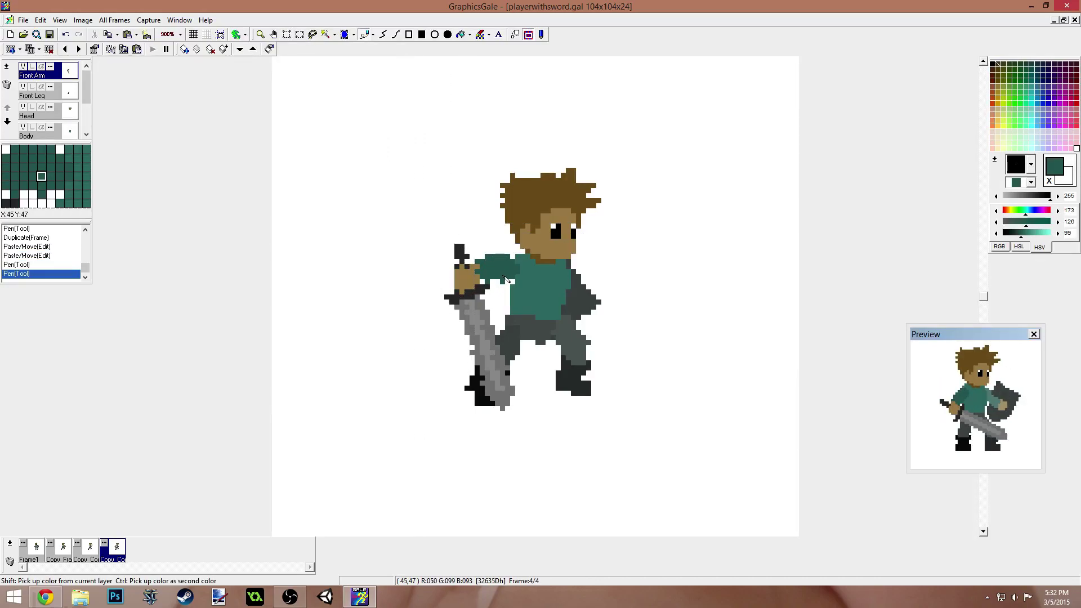
pyautogui.click(462, 258)
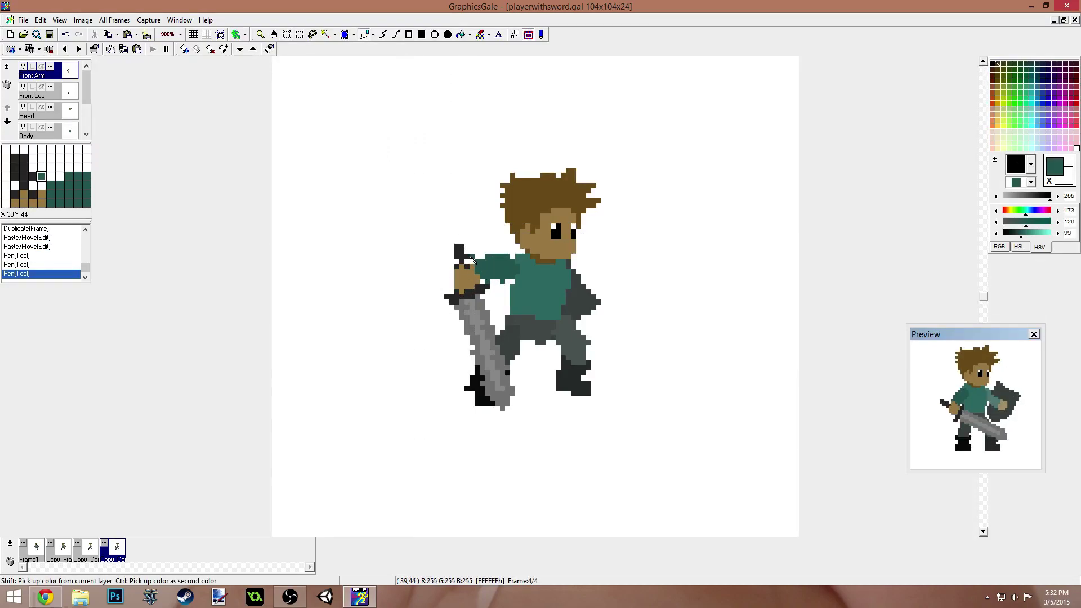
pyautogui.rightClick(459, 253)
pyautogui.click(458, 261)
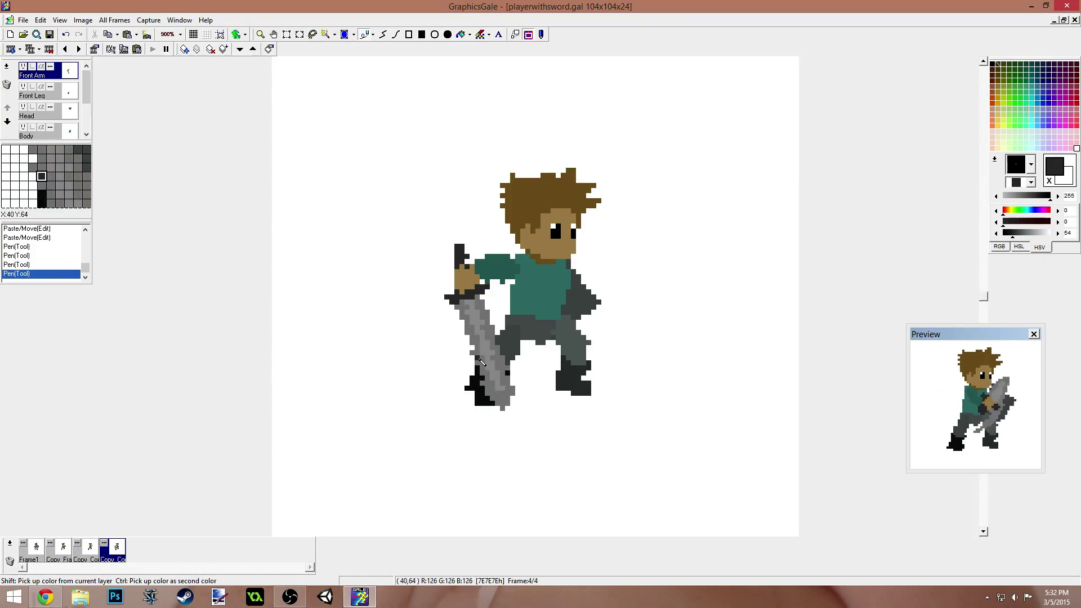
# - Smooth the blade's back edge with mid-grey and erase its stray pixels with white
pyautogui.moveTo(474, 350); pyautogui.dragTo(467, 339)
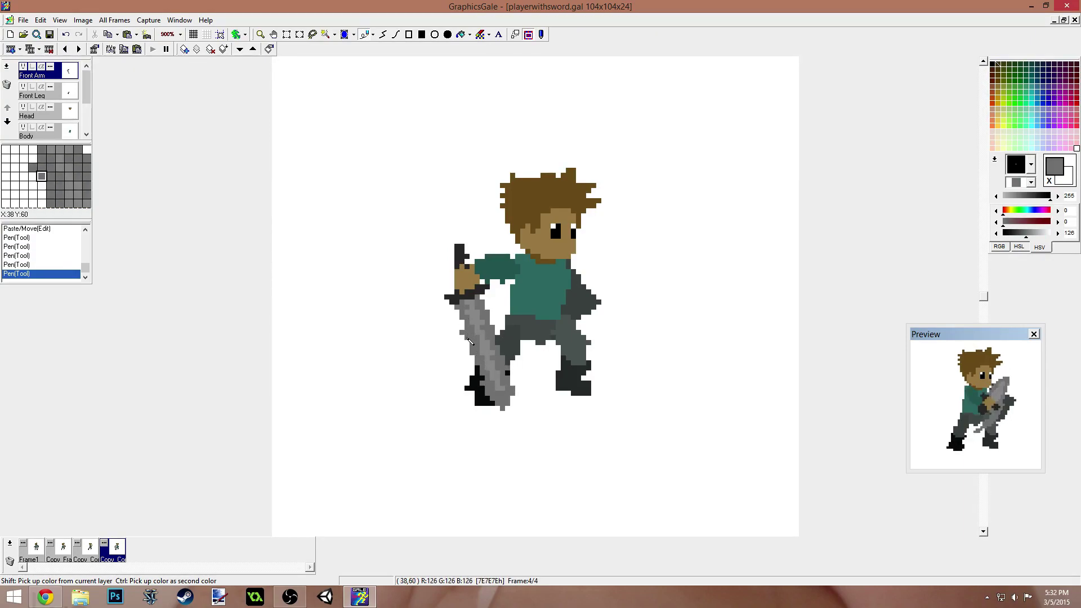
pyautogui.rightClick(464, 343)
pyautogui.click(464, 343)
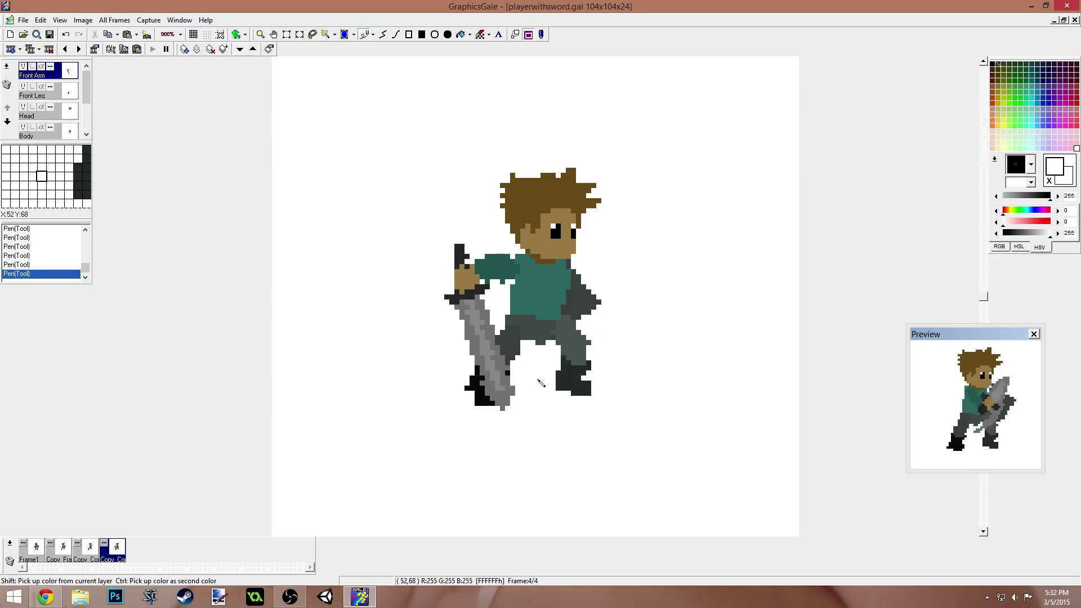
# - Draw a curved swoosh outline from the blade around the character's front up to the face, and flood fill it mid-grey
pyautogui.keyDown('ctrl'); pyautogui.rightClick(503, 403); pyautogui.keyUp('ctrl')
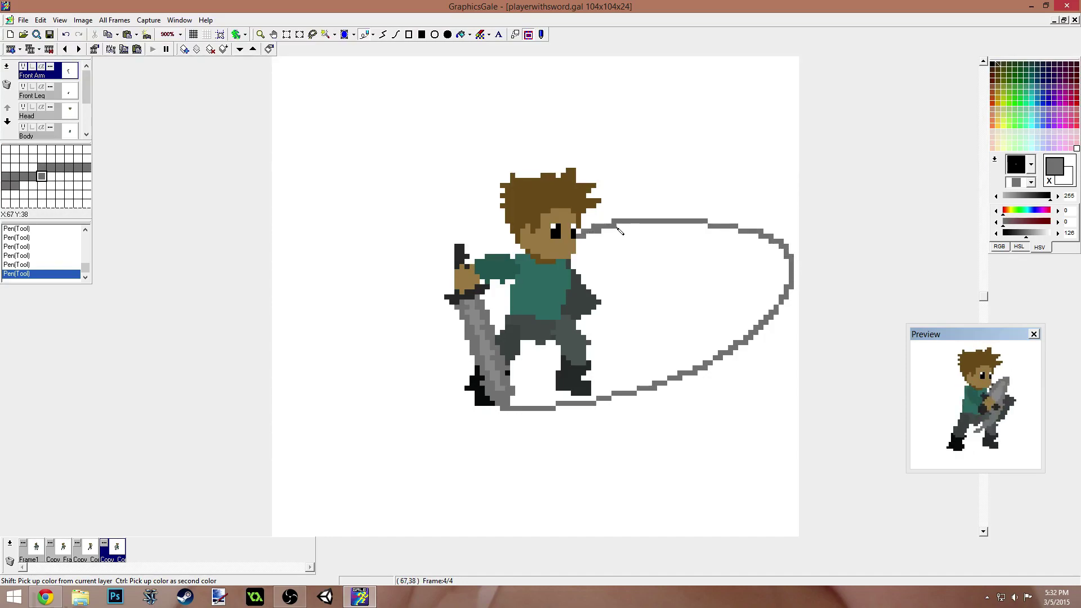
pyautogui.moveTo(710, 235)
pyautogui.mouseDown()
pyautogui.moveTo(732, 253)
pyautogui.moveTo(734, 287)
pyautogui.moveTo(694, 320)
pyautogui.moveTo(571, 333)
pyautogui.moveTo(494, 309)
pyautogui.mouseUp()
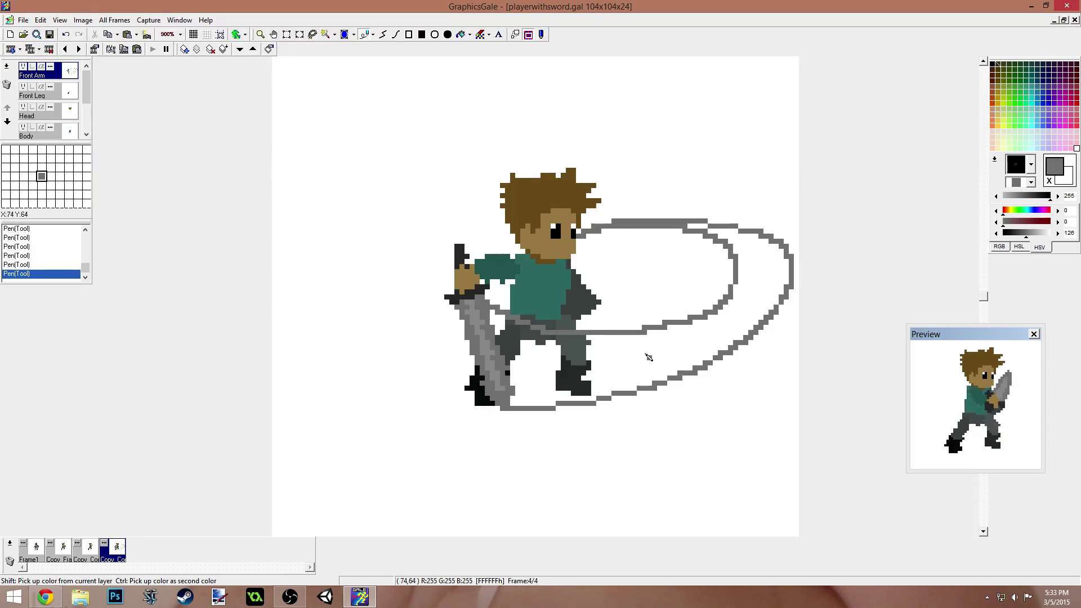
pyautogui.press('f')
pyautogui.click(613, 365)
pyautogui.click(695, 226)
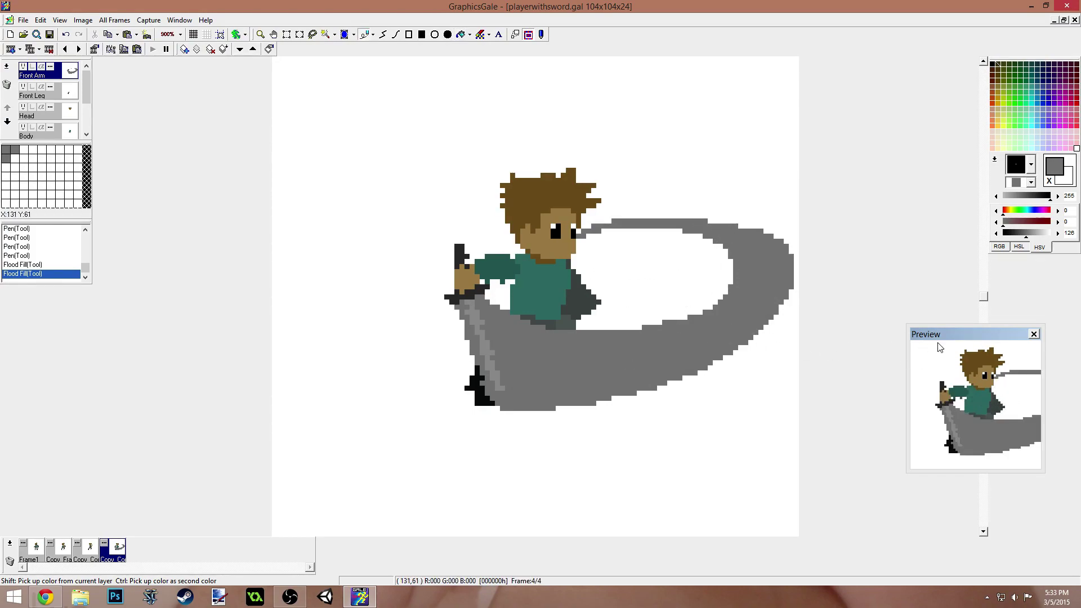
# - Enlarge the animation preview so the whole canvas fits, and place it beside the drawing
pyautogui.moveTo(993, 342); pyautogui.dragTo(940, 290)
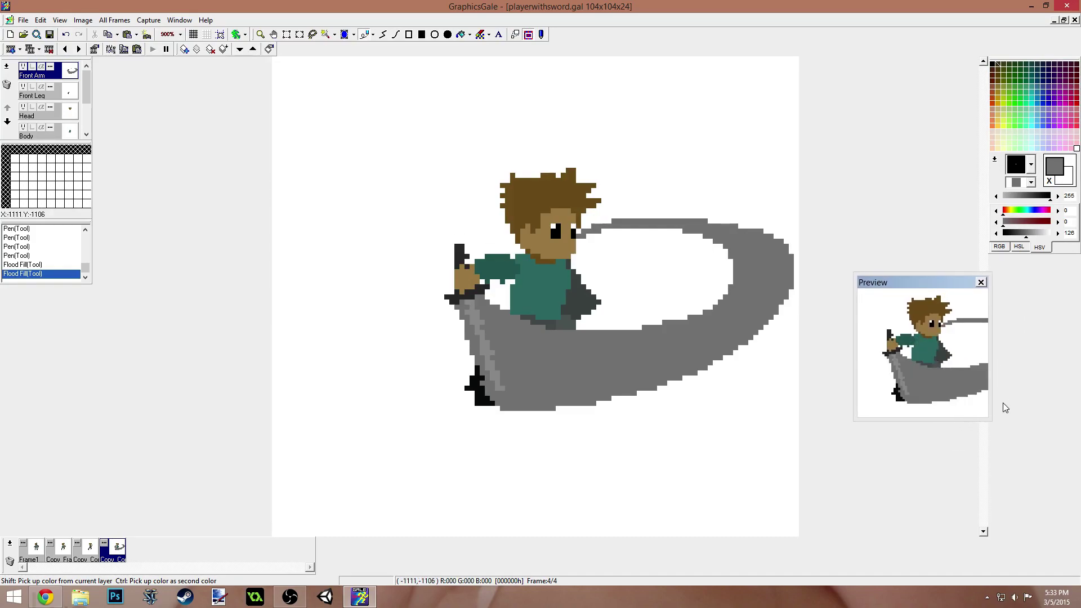
pyautogui.moveTo(990, 420); pyautogui.dragTo(1079, 473)
pyautogui.moveTo(975, 280); pyautogui.dragTo(919, 161)
pyautogui.moveTo(1023, 354); pyautogui.dragTo(1040, 386)
pyautogui.moveTo(925, 164); pyautogui.dragTo(947, 269)
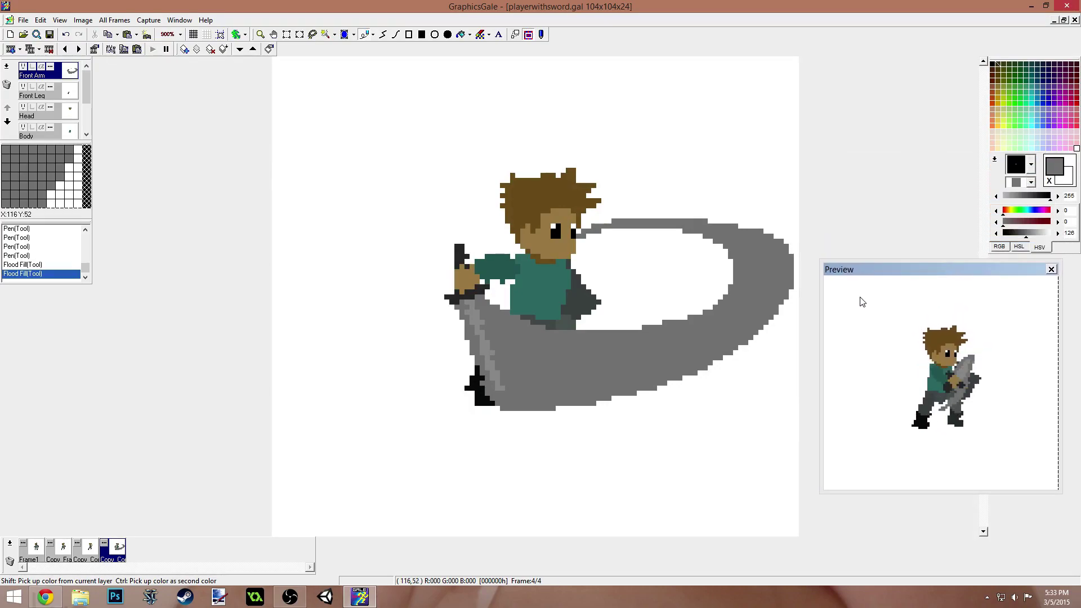
# - Trim the swoosh's lower edge near the blade with white and round out its outer curve with mid-grey
pyautogui.rightClick(573, 450)
pyautogui.moveTo(563, 411)
pyautogui.mouseDown()
pyautogui.moveTo(487, 402)
pyautogui.moveTo(548, 411)
pyautogui.mouseUp()
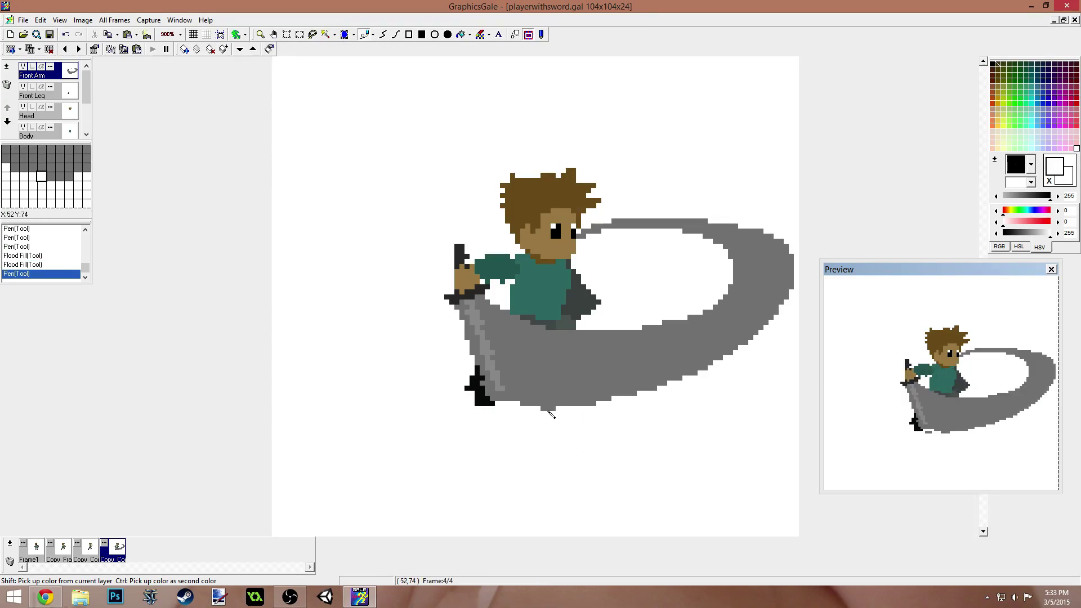
pyautogui.rightClick(627, 368)
pyautogui.moveTo(639, 392)
pyautogui.mouseDown()
pyautogui.moveTo(734, 359)
pyautogui.moveTo(769, 327)
pyautogui.moveTo(785, 291)
pyautogui.moveTo(740, 356)
pyautogui.moveTo(708, 369)
pyautogui.mouseUp()
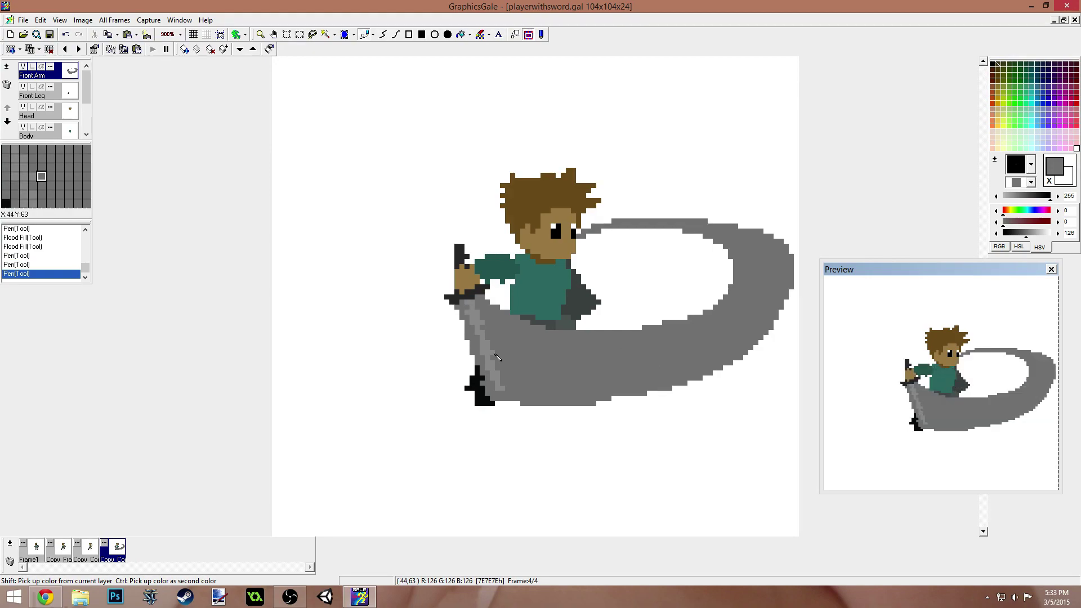
# - Outline an inner band along the swoosh in the blade's light grey and flood fill it with the same colour
pyautogui.rightClick(480, 322)
pyautogui.moveTo(477, 319)
pyautogui.mouseDown()
pyautogui.moveTo(555, 349)
pyautogui.moveTo(624, 352)
pyautogui.mouseUp()
pyautogui.moveTo(717, 326); pyautogui.dragTo(754, 280)
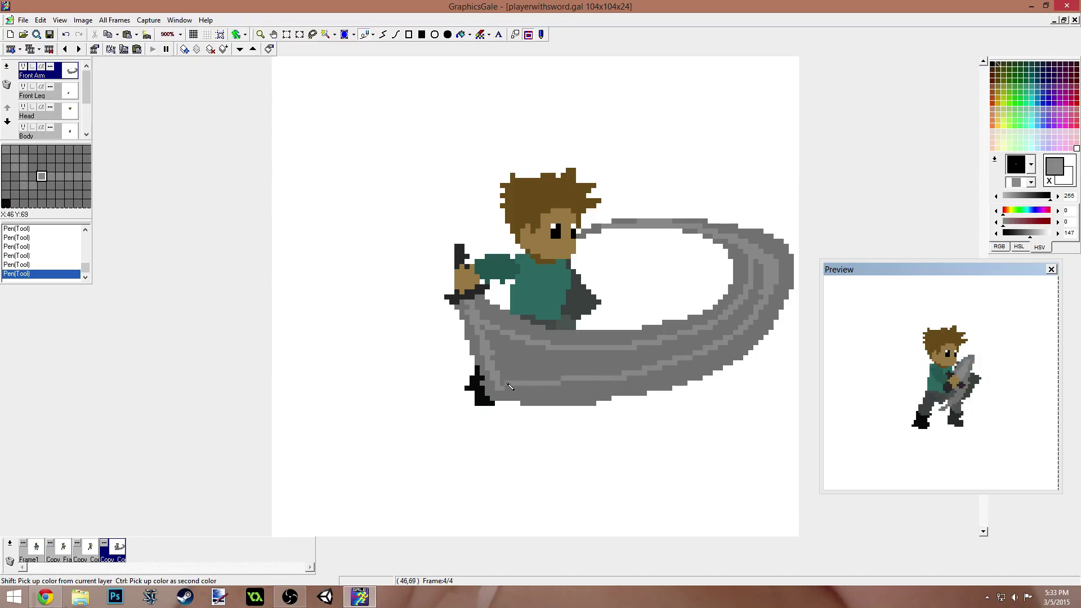
pyautogui.press('f')
pyautogui.click(526, 345)
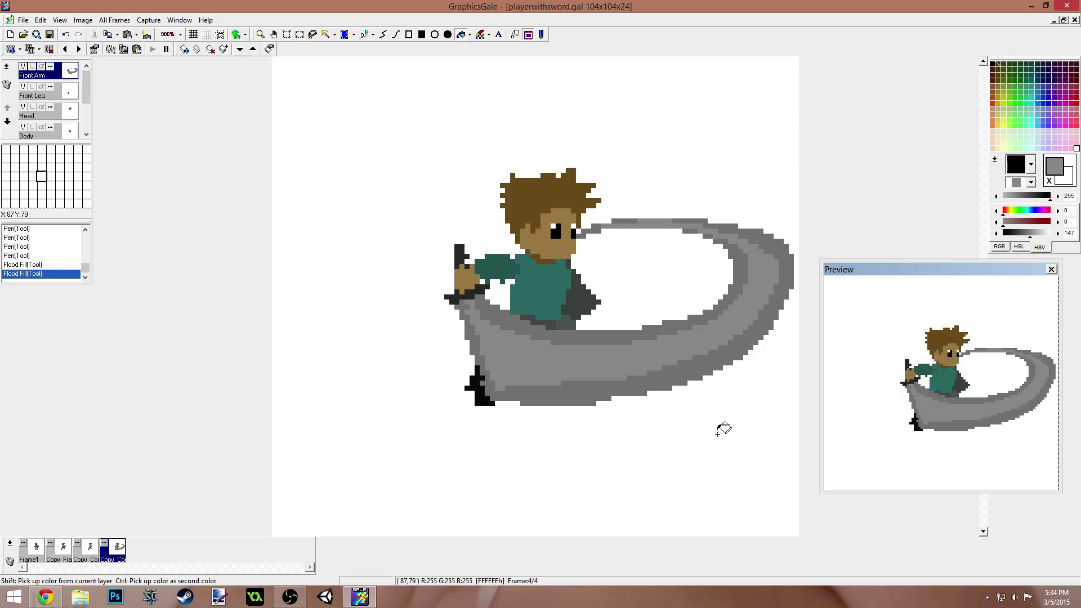
# - Move the Back Arm layer's shield arm forward and slightly down, and rotate it slightly counter-clockwise
pyautogui.press('s')
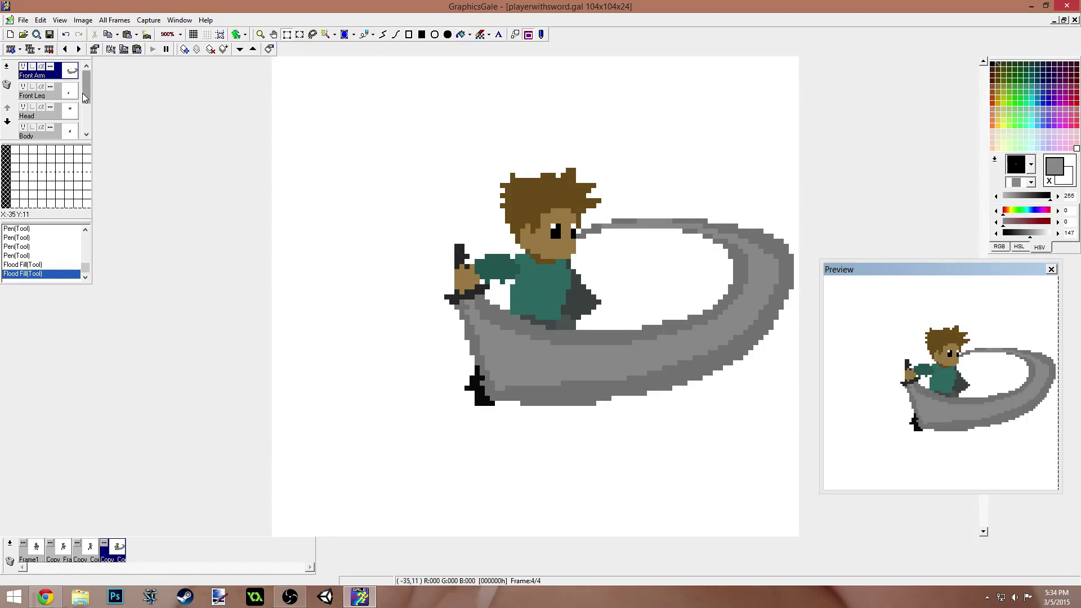
pyautogui.scroll(-1, 86, 90)
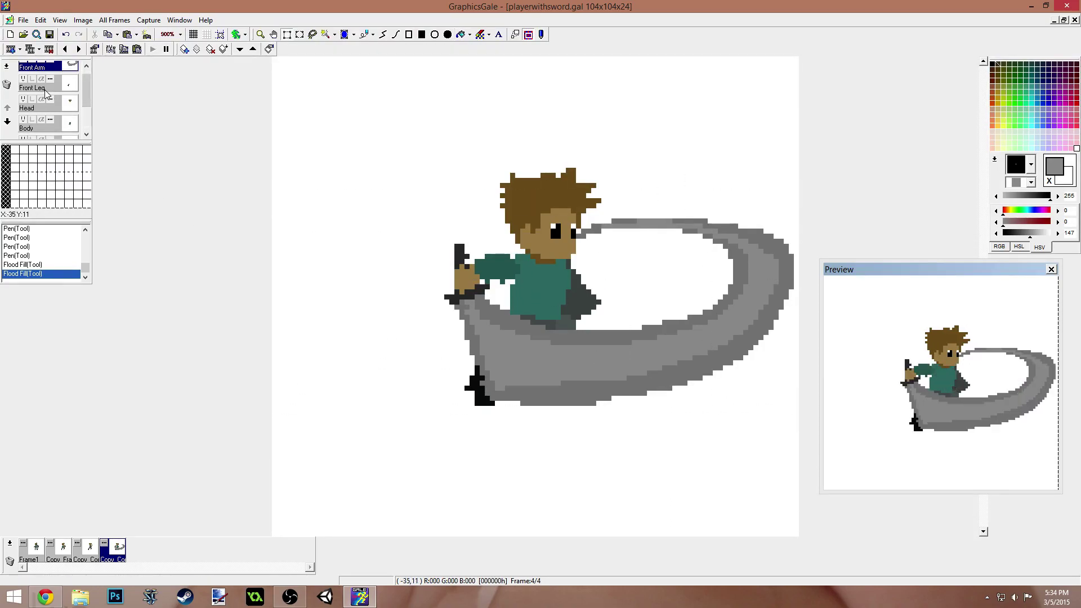
pyautogui.moveTo(86, 93); pyautogui.dragTo(89, 117)
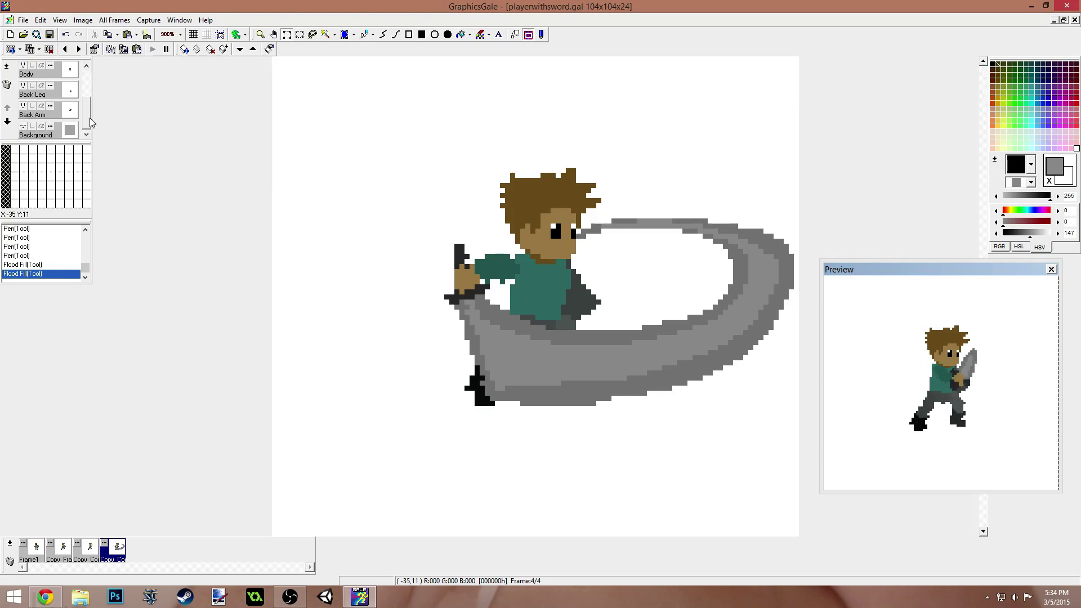
pyautogui.click(51, 111)
pyautogui.moveTo(379, 147); pyautogui.dragTo(642, 441)
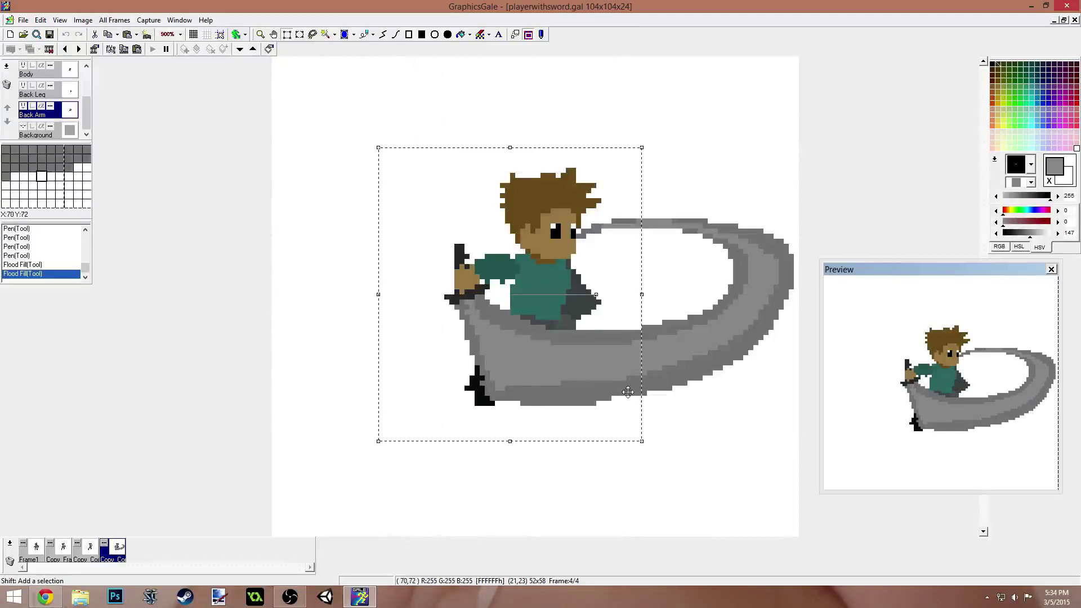
pyautogui.moveTo(596, 294); pyautogui.dragTo(622, 264)
pyautogui.moveTo(556, 317); pyautogui.dragTo(602, 337)
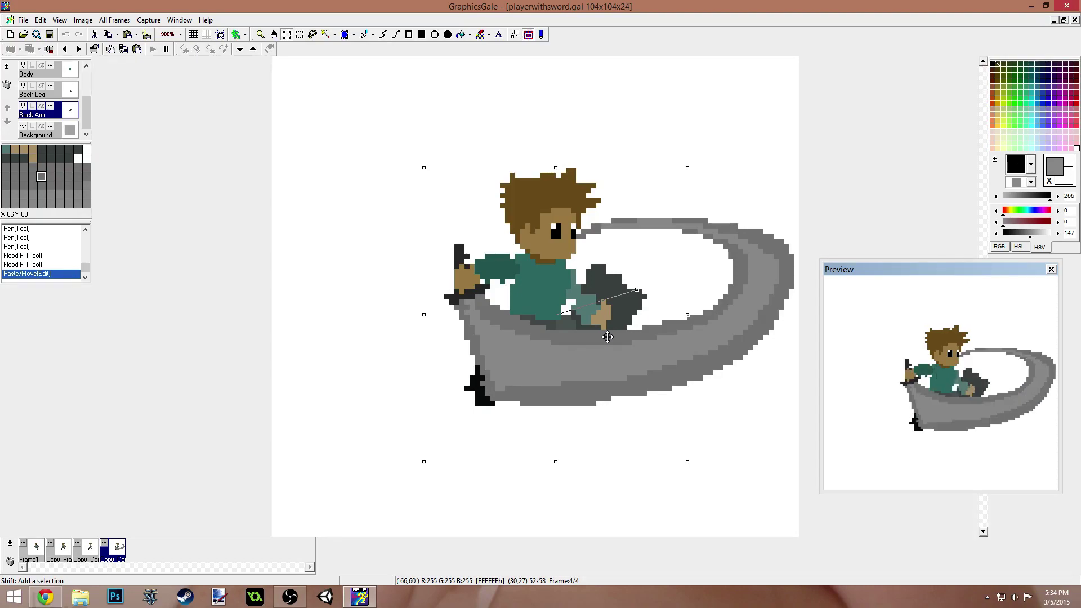
pyautogui.moveTo(637, 290); pyautogui.dragTo(606, 307)
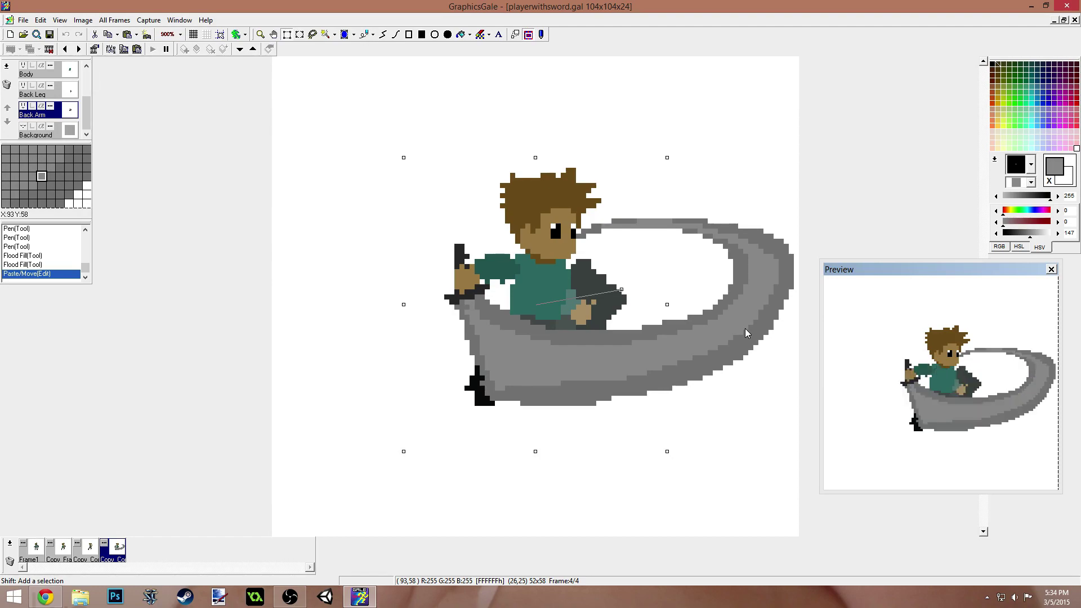
pyautogui.click(342, 261)
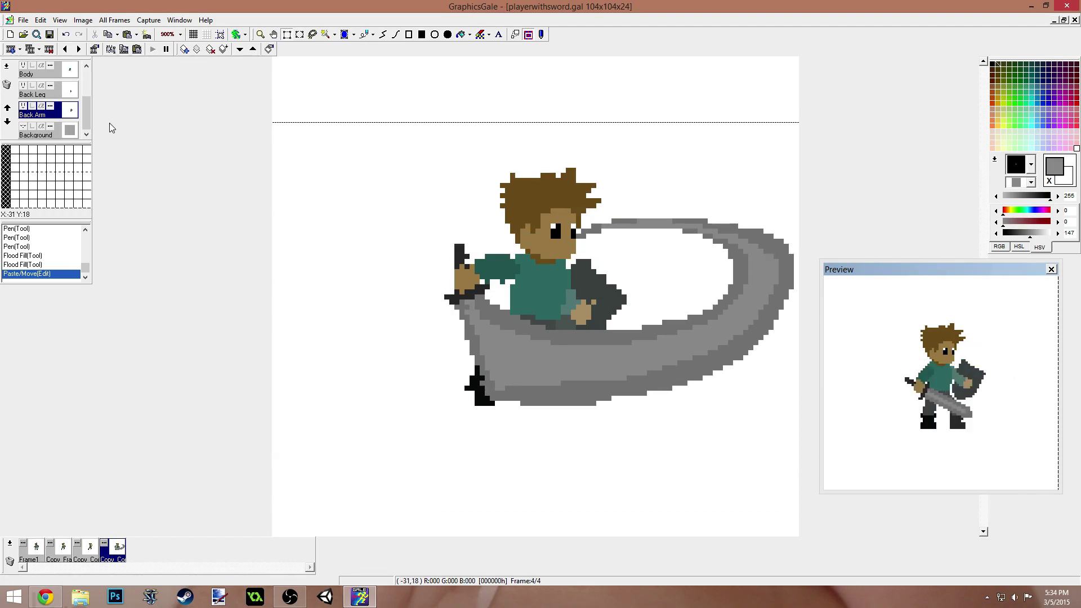
# - Rotate the torso on the Body layer slightly clockwise so it leans forward
pyautogui.moveTo(88, 128); pyautogui.dragTo(89, 115)
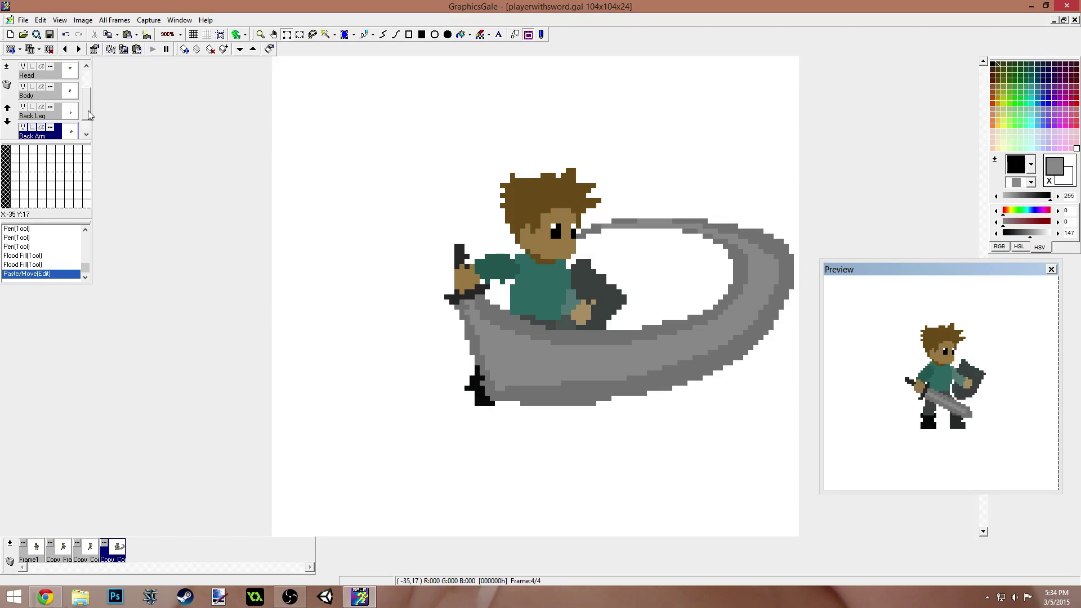
pyautogui.click(46, 99)
pyautogui.moveTo(413, 153); pyautogui.dragTo(682, 451)
pyautogui.click(635, 304)
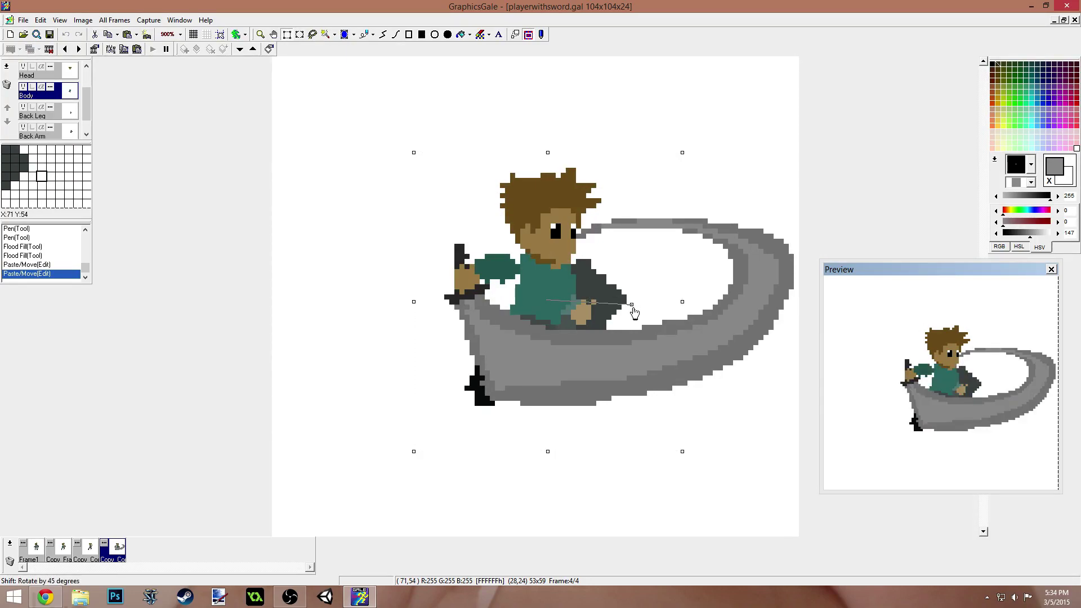
pyautogui.click(453, 129)
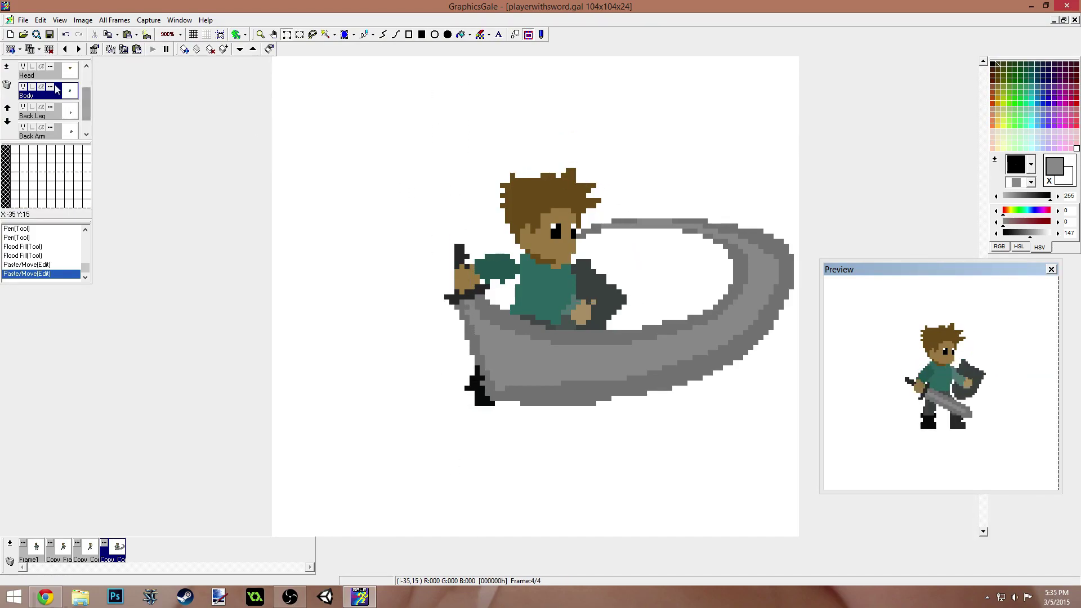
# - Shift the head on the Head layer forward and tilt it slightly clockwise to match the leaning torso
pyautogui.click(43, 72)
pyautogui.moveTo(449, 127); pyautogui.dragTo(733, 375)
pyautogui.moveTo(606, 242); pyautogui.dragTo(615, 242)
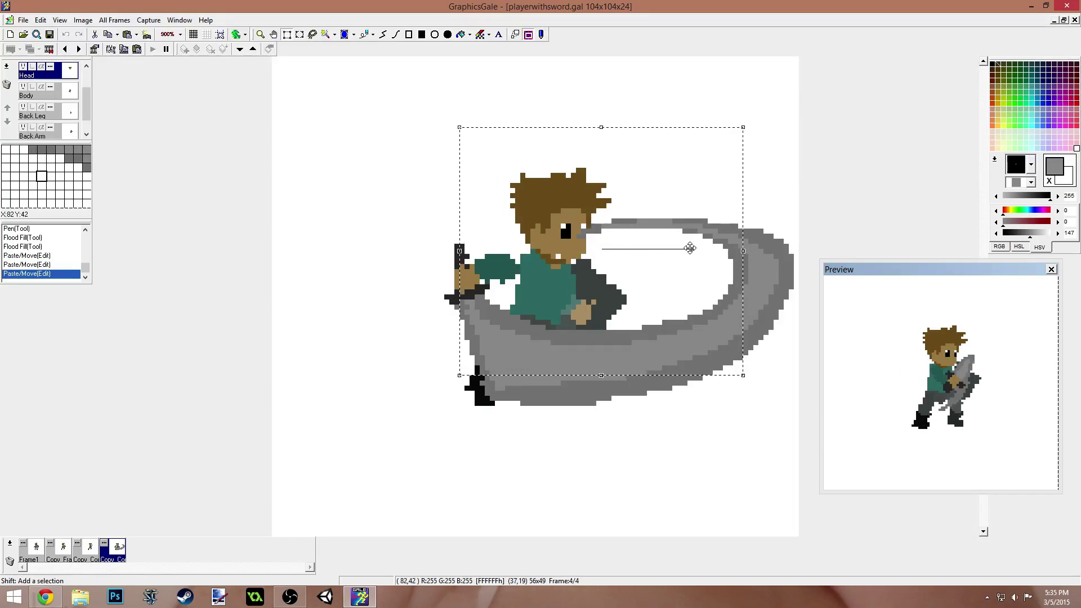
pyautogui.moveTo(693, 253); pyautogui.dragTo(659, 265)
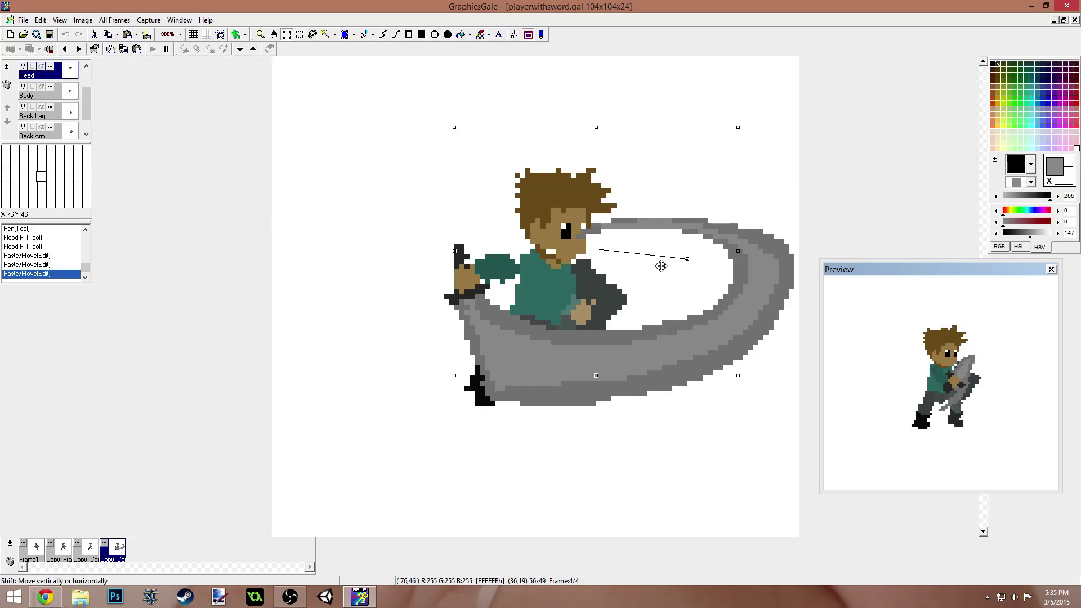
pyautogui.click(447, 141)
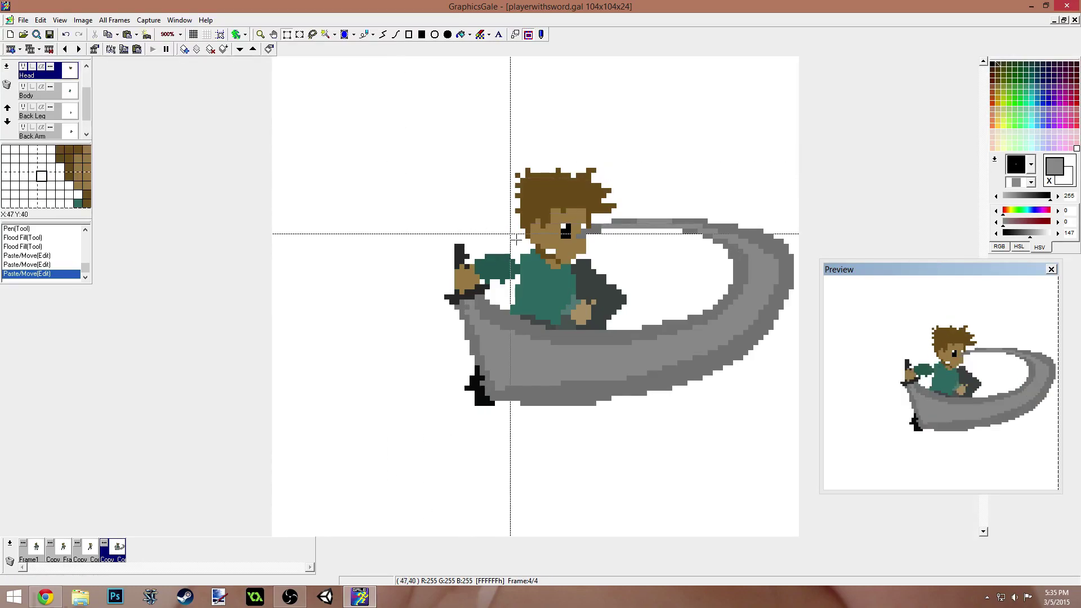
# - Erase the stray grey swoosh pixels beside the eye on the Front Arm layer with white
pyautogui.click(48, 113)
pyautogui.scroll(2, 90, 104)
pyautogui.click(39, 71)
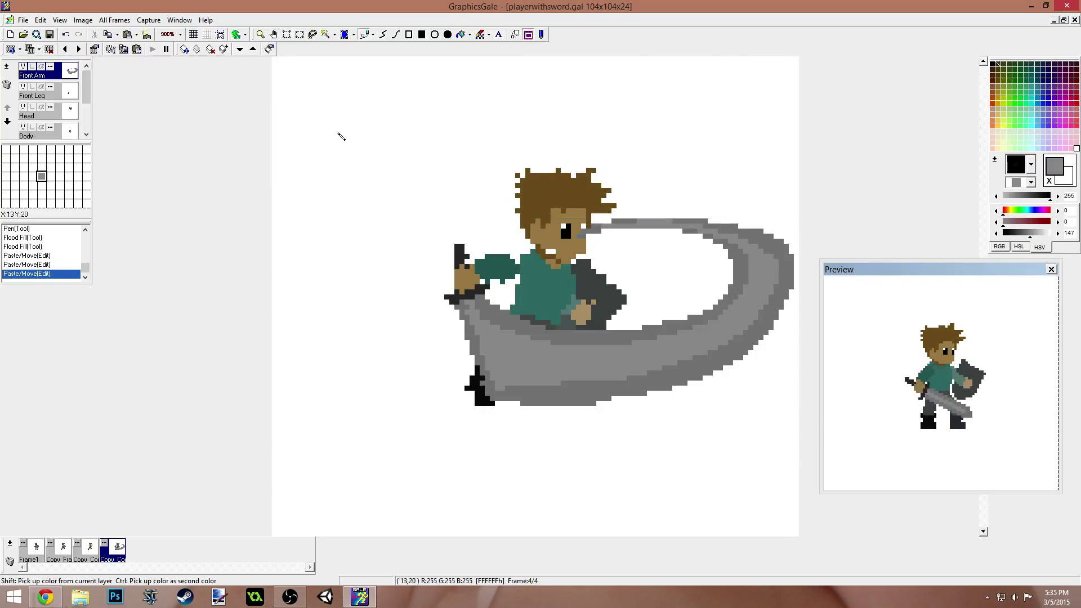
pyautogui.click(584, 232)
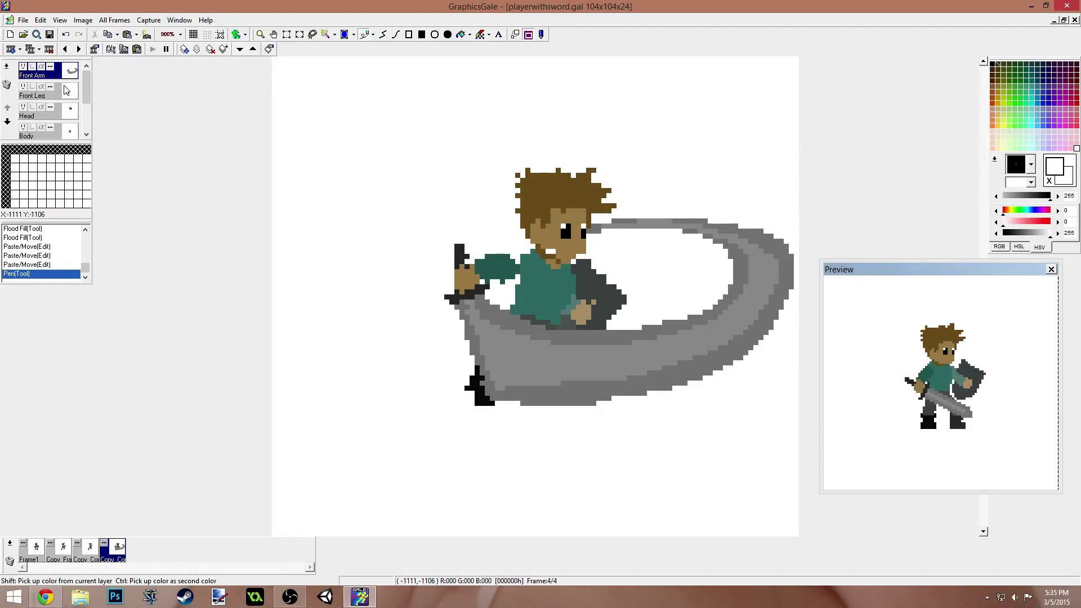
# - Paint over the white mouth pixels on the Head layer with the face's skin colour
pyautogui.click(42, 114)
pyautogui.rightClick(555, 246)
pyautogui.moveTo(548, 251); pyautogui.dragTo(553, 251)
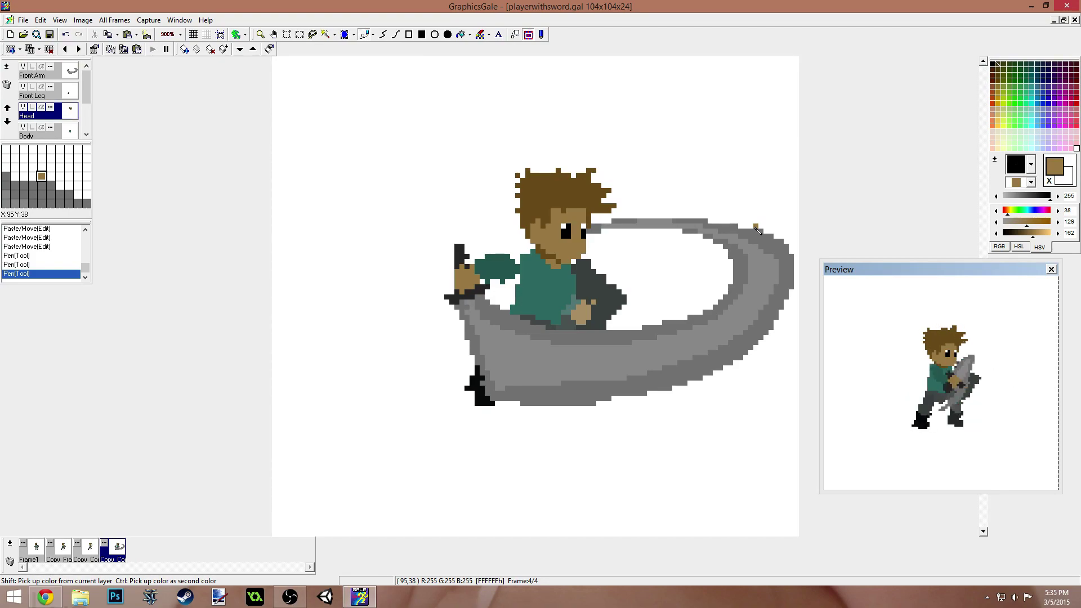
# - Check the fourth frame's properties, accept them as they are, and duplicate that frame
pyautogui.click(92, 554)
pyautogui.click(119, 557)
pyautogui.click(104, 542)
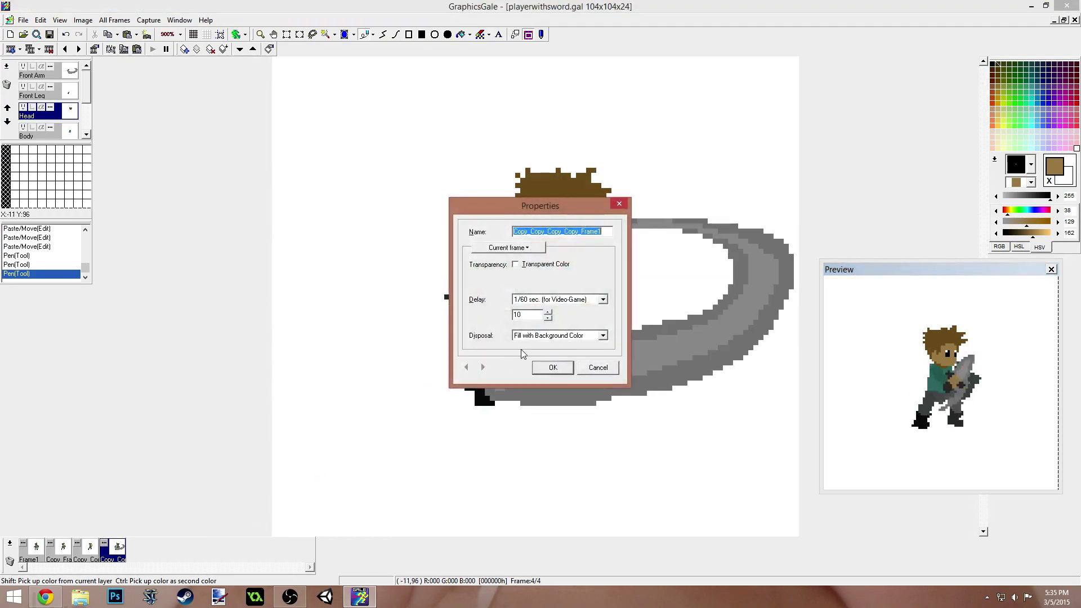
pyautogui.click(553, 367)
pyautogui.hotkey('ctrl', 'd')
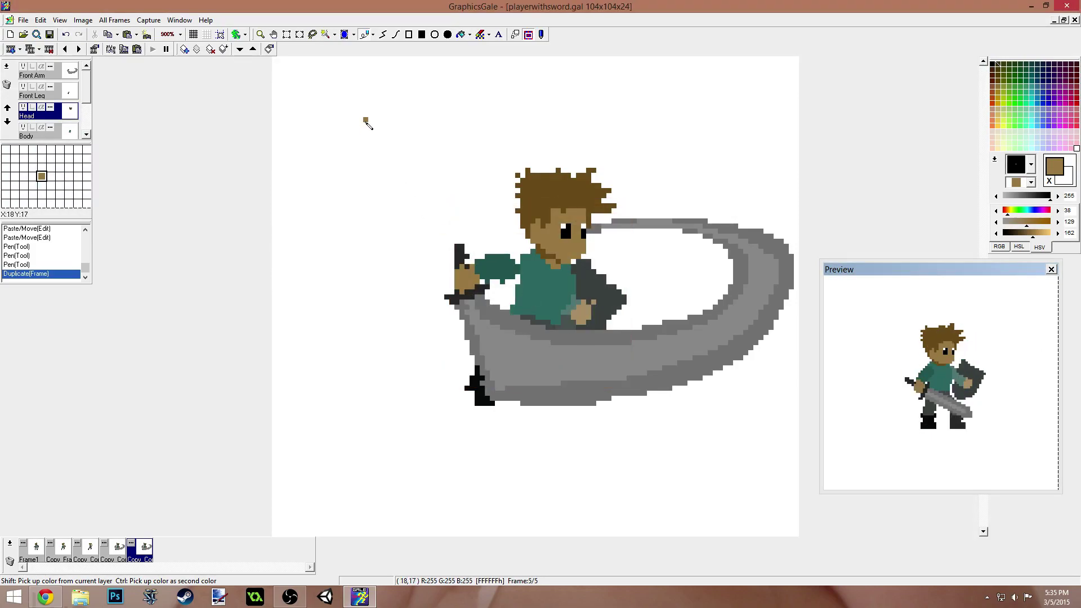
# - Select the area around the character in frame 5 and shift the Front Arm layer one pixel forward
pyautogui.click(74, 73)
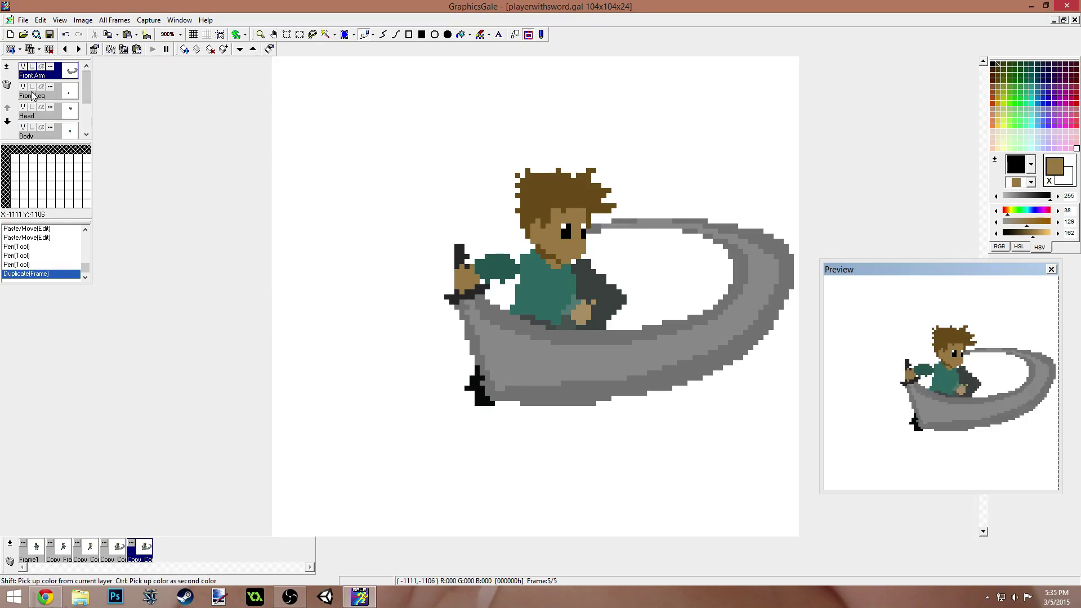
pyautogui.click(34, 93)
pyautogui.click(48, 77)
pyautogui.click(50, 95)
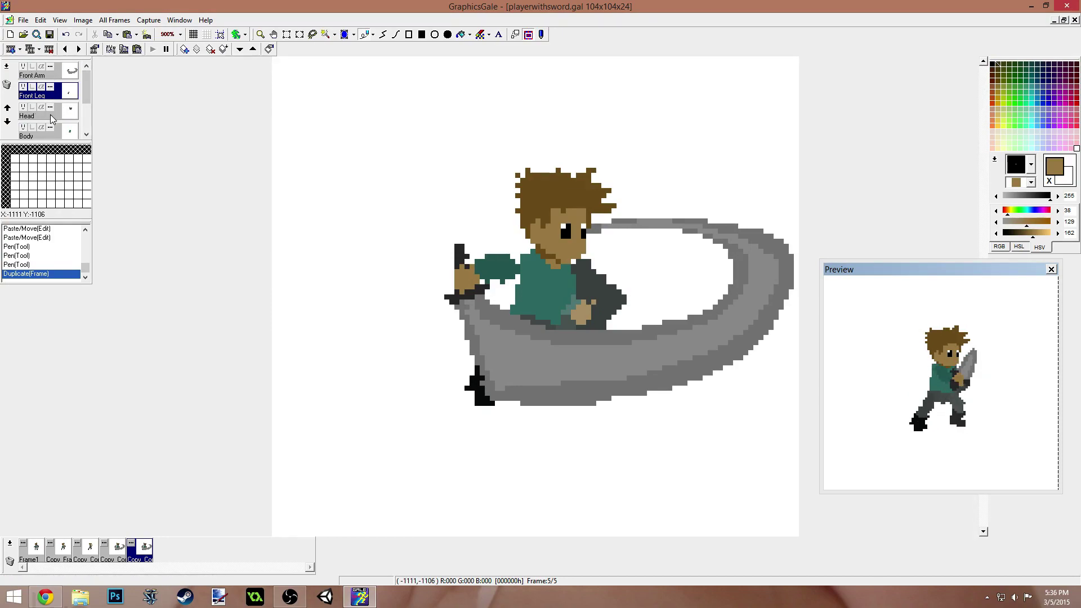
pyautogui.click(52, 118)
pyautogui.click(45, 78)
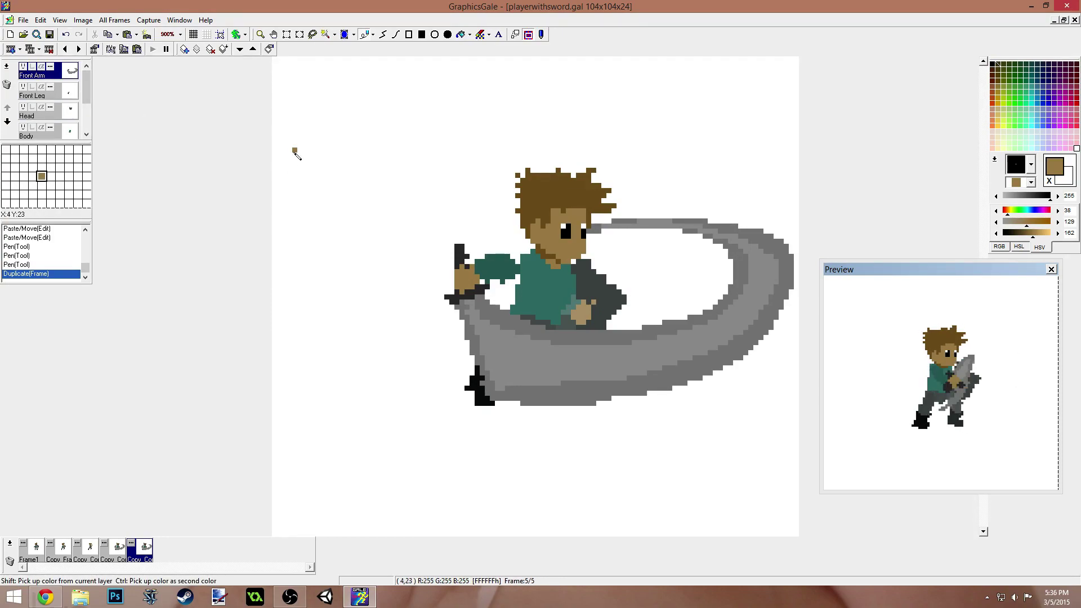
pyautogui.moveTo(363, 82); pyautogui.dragTo(769, 434)
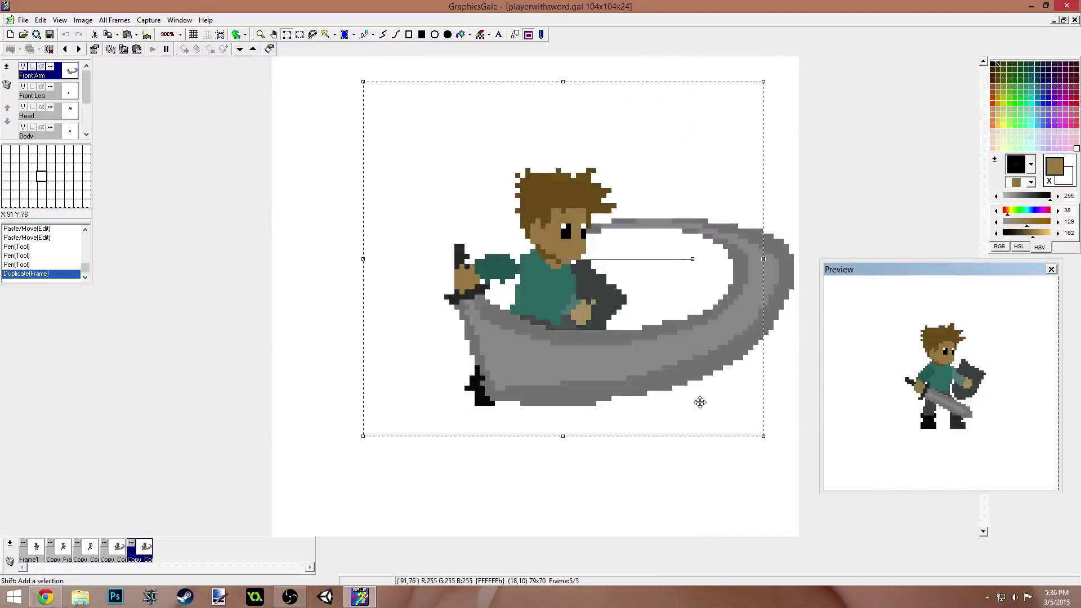
pyautogui.click(265, 241)
pyautogui.moveTo(330, 89); pyautogui.dragTo(799, 531)
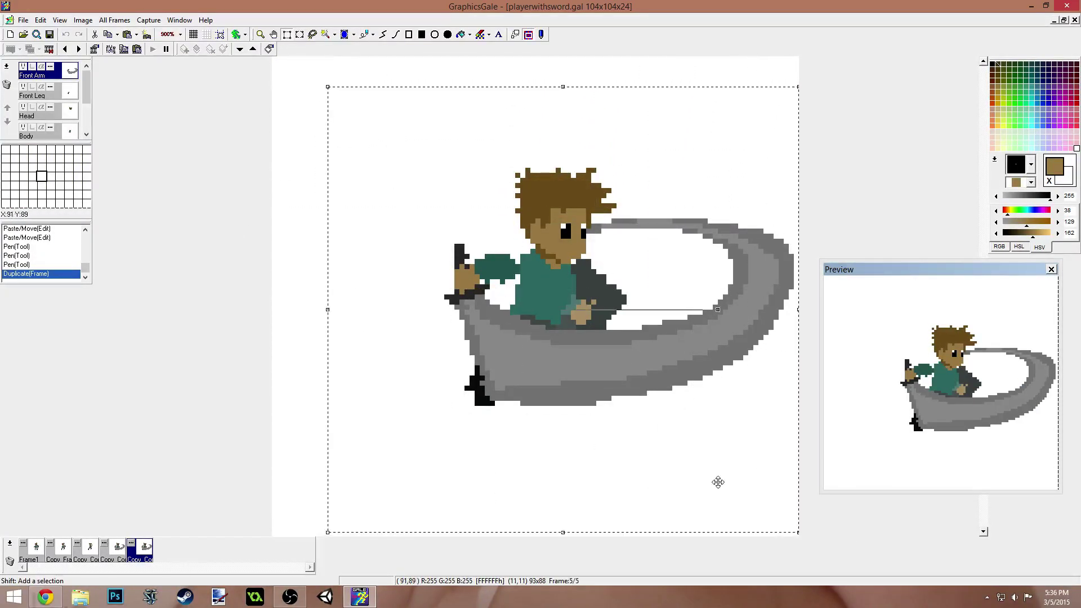
pyautogui.moveTo(639, 458); pyautogui.dragTo(648, 457)
pyautogui.press('Left')
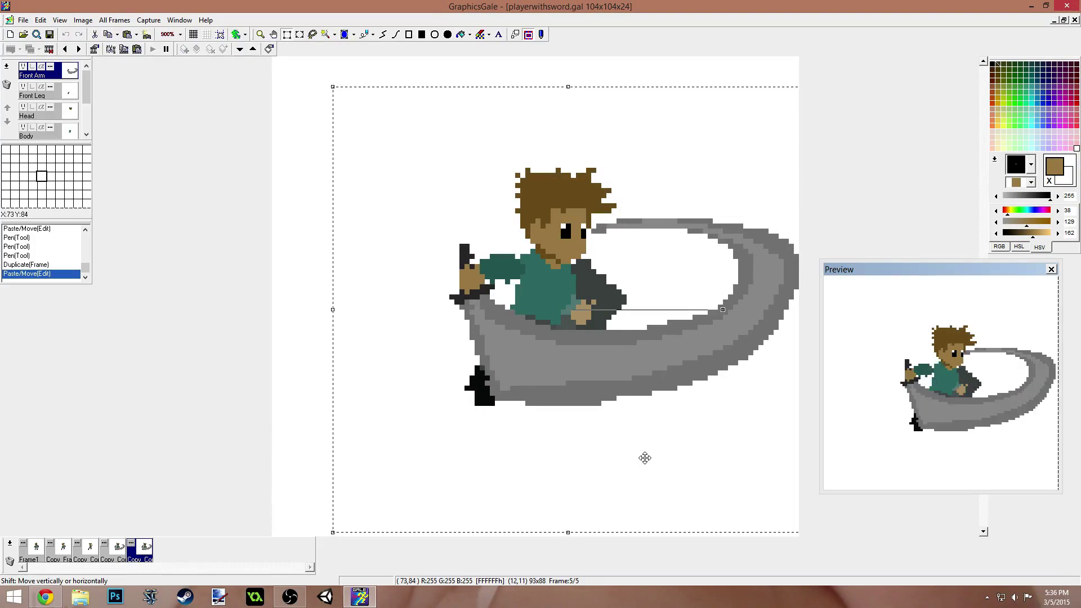
# - Shift the front leg and the head one pixel forward on their own layers
pyautogui.click(44, 92)
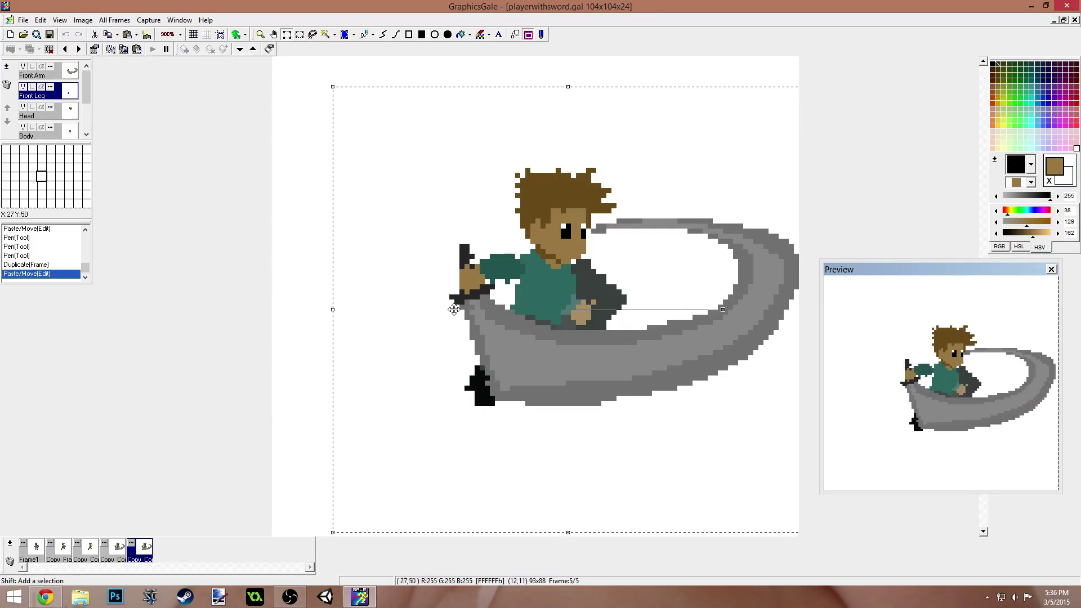
pyautogui.moveTo(579, 463); pyautogui.dragTo(583, 463)
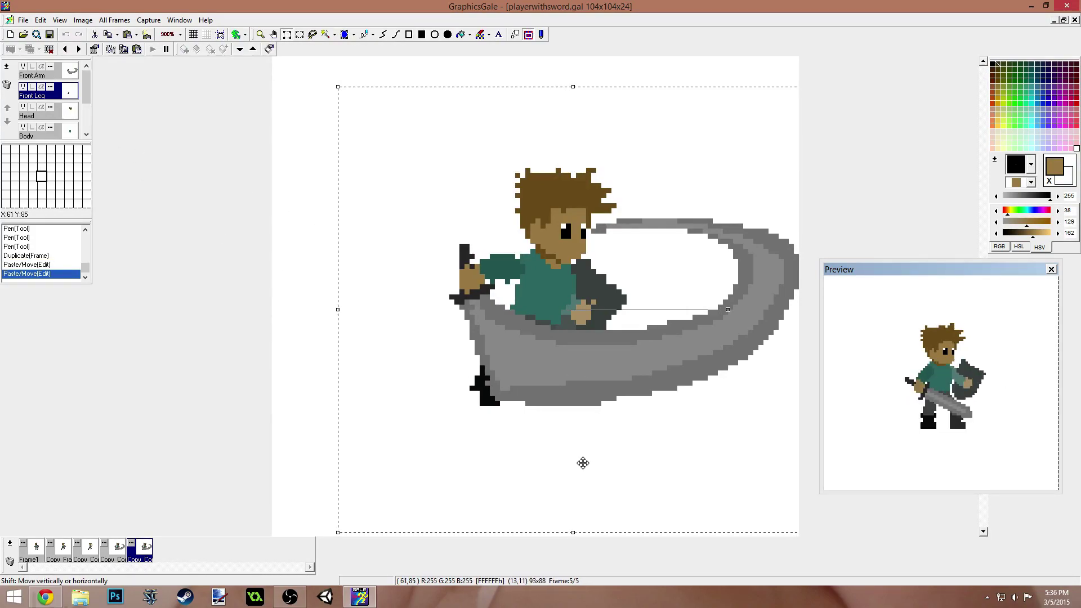
pyautogui.click(55, 111)
pyautogui.moveTo(562, 460); pyautogui.dragTo(567, 460)
# - Shift the torso and the back leg one pixel forward on the Body and Back Leg layers
pyautogui.click(49, 135)
pyautogui.moveTo(87, 100); pyautogui.dragTo(87, 121)
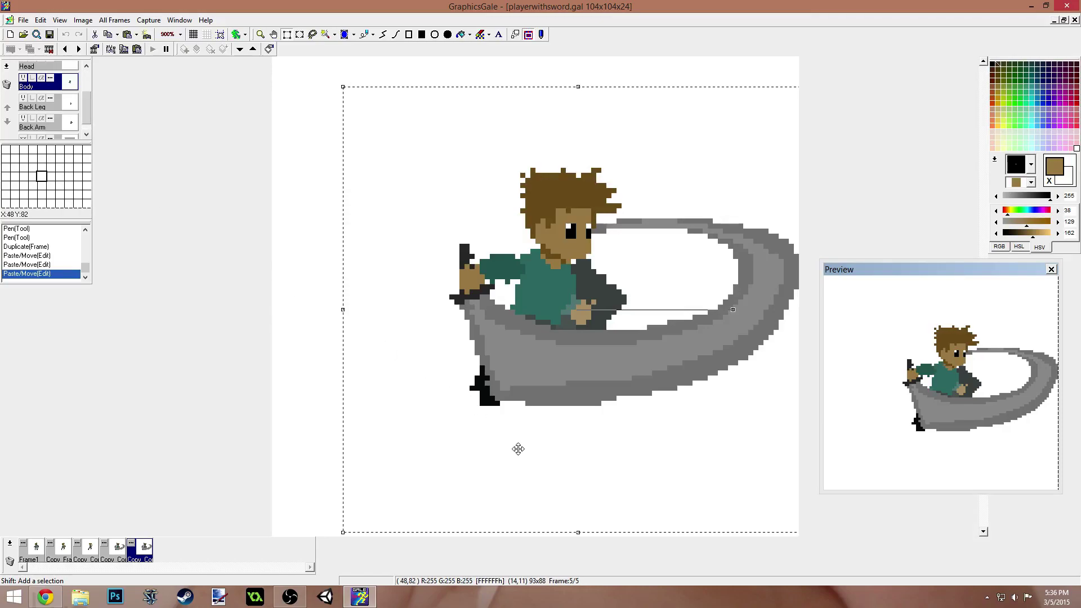
pyautogui.moveTo(518, 451); pyautogui.dragTo(524, 452)
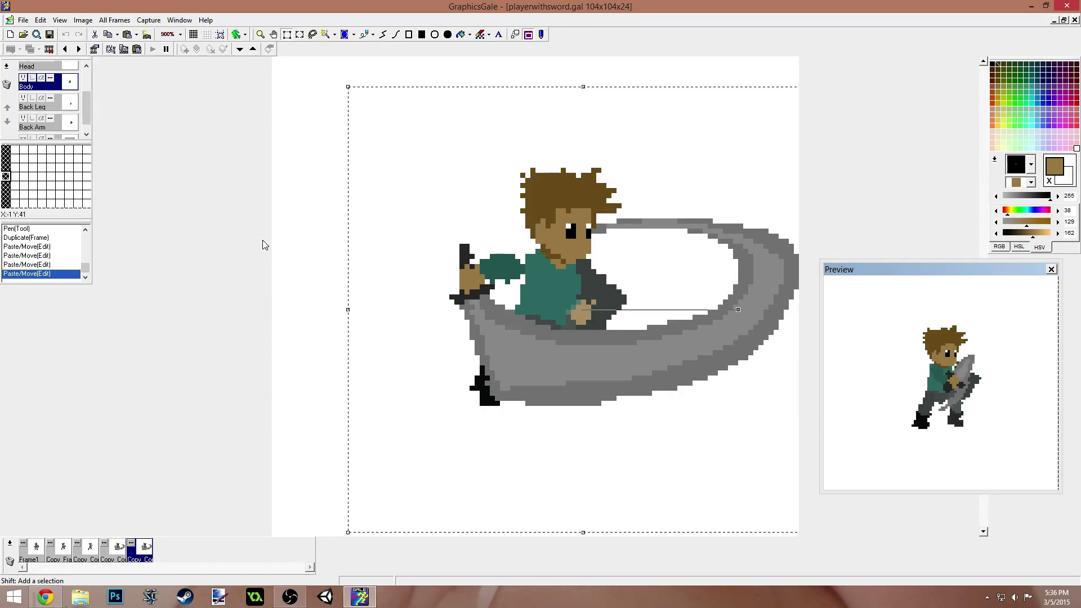
pyautogui.click(26, 103)
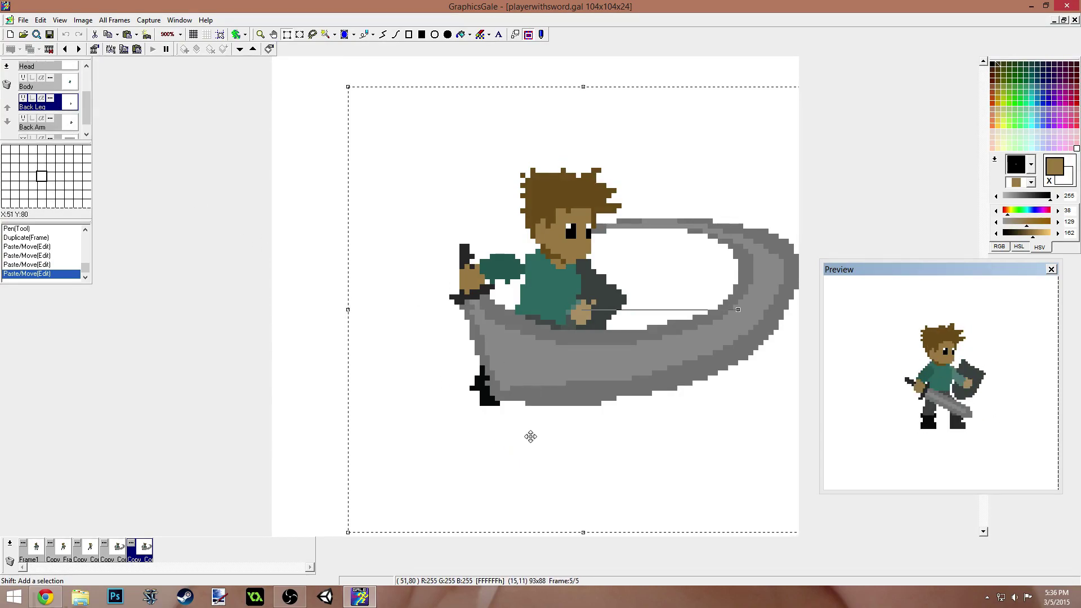
# - Move the Back Arm layer's shield arm forward and slightly up, and rotate it slightly counter-clockwise
pyautogui.moveTo(84, 112); pyautogui.dragTo(89, 122)
pyautogui.click(48, 114)
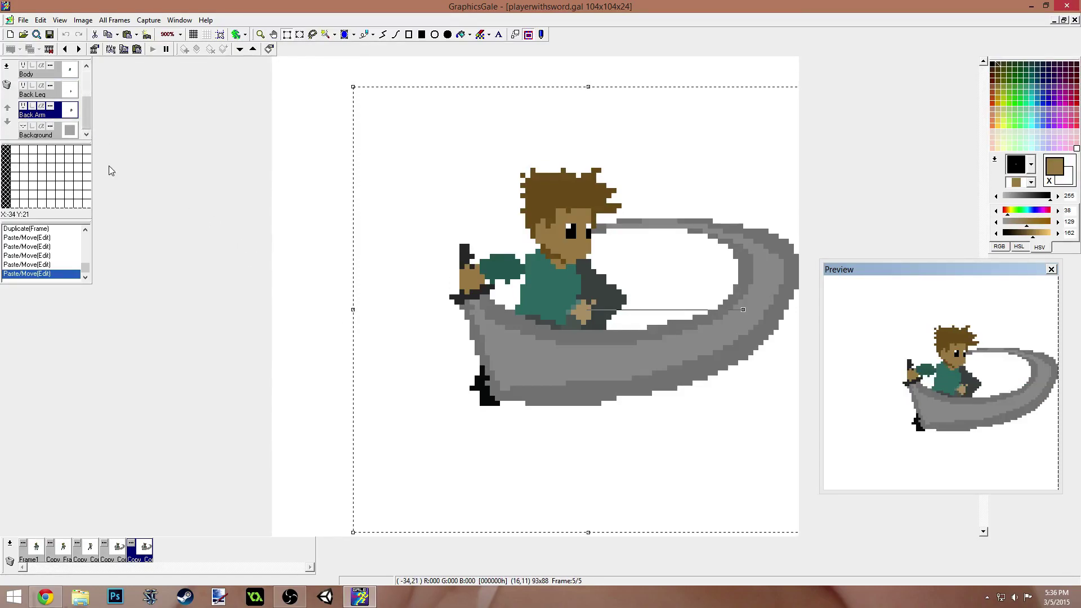
pyautogui.moveTo(475, 452); pyautogui.dragTo(483, 453)
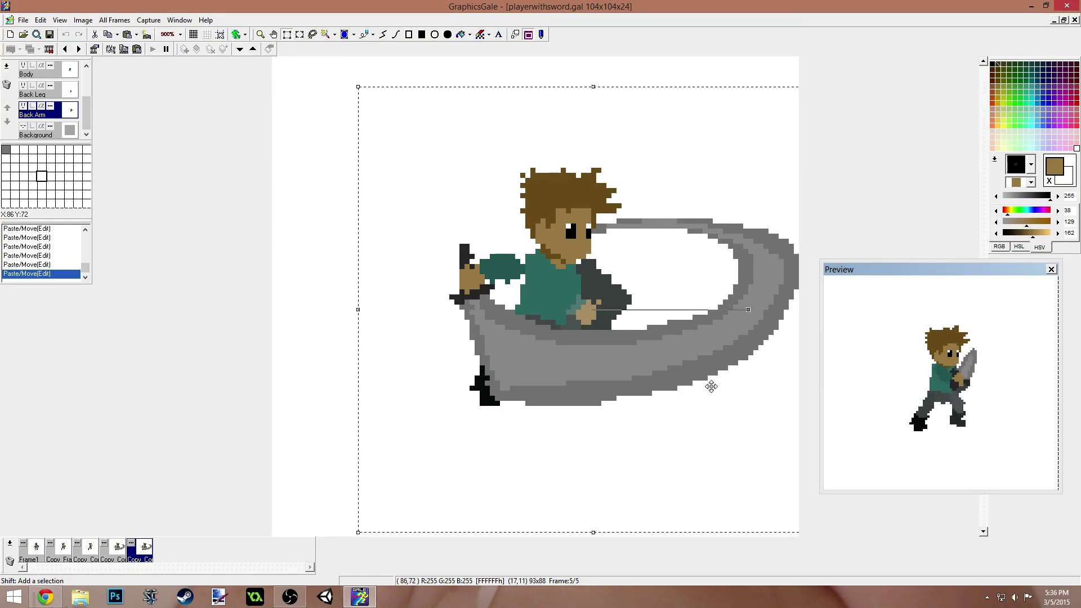
pyautogui.moveTo(748, 309); pyautogui.dragTo(749, 300)
pyautogui.moveTo(692, 384); pyautogui.dragTo(698, 374)
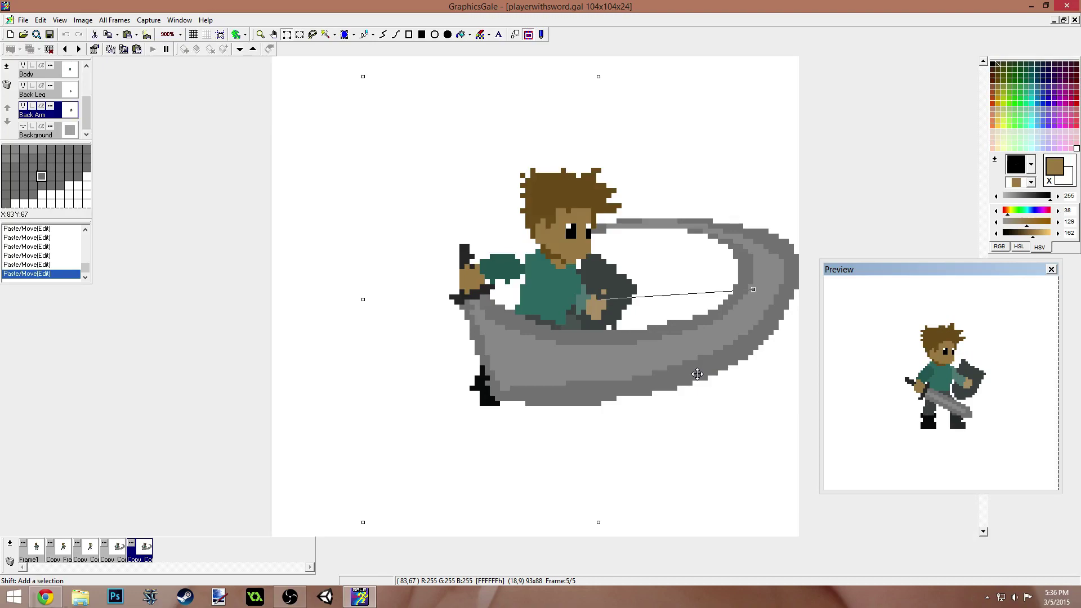
pyautogui.click(306, 213)
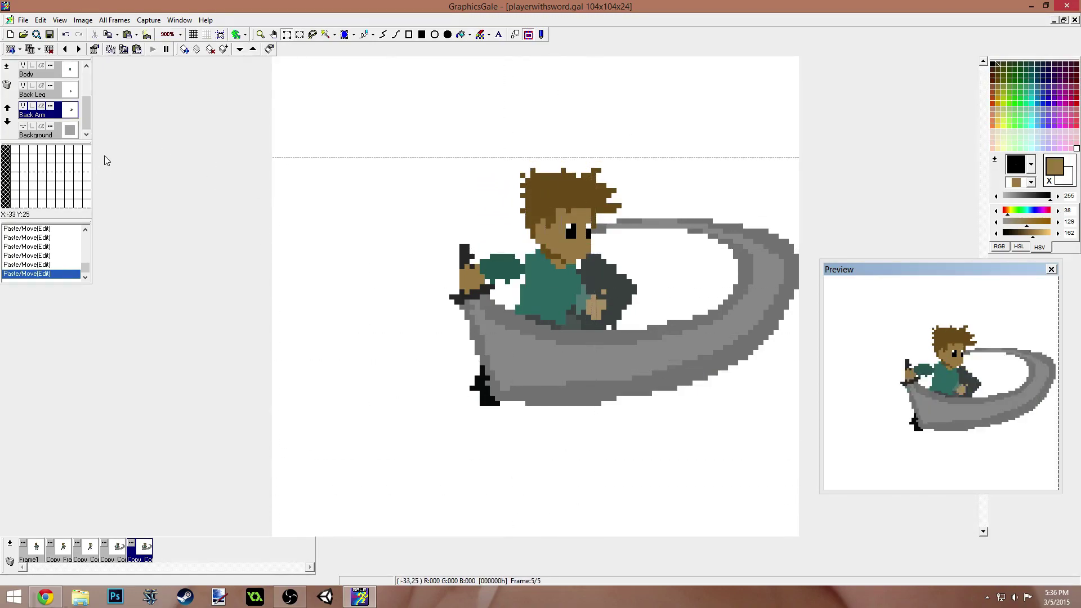
# - Separate the sword blade from the swoosh with a white line on frame 5's Front Arm layer, and flood fill the swoosh's light band white
pyautogui.scroll(3, 88, 78)
pyautogui.click(52, 78)
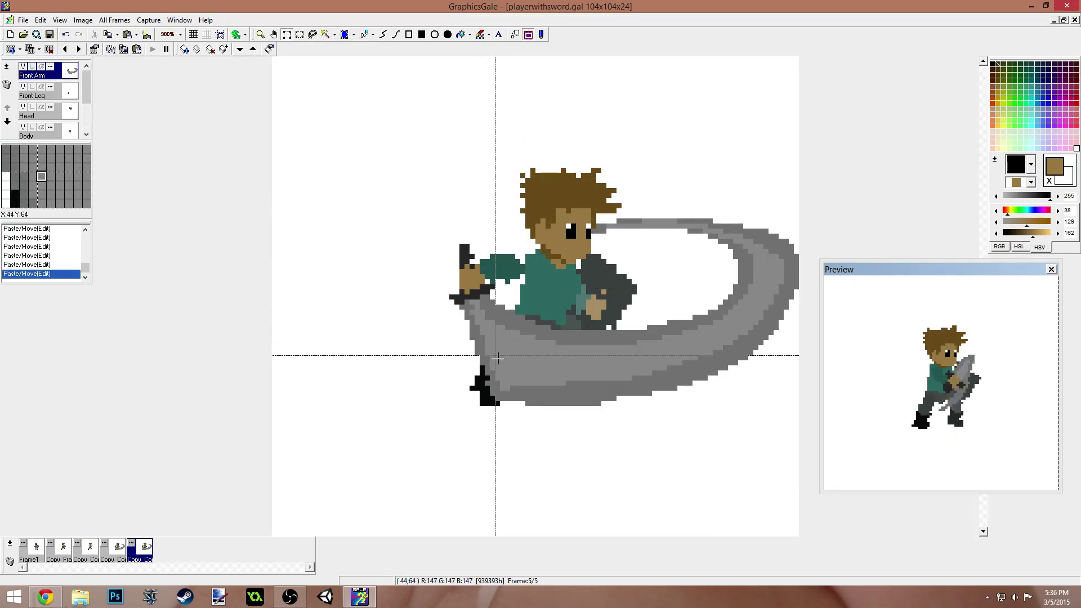
pyautogui.press('Return')
pyautogui.click(599, 370)
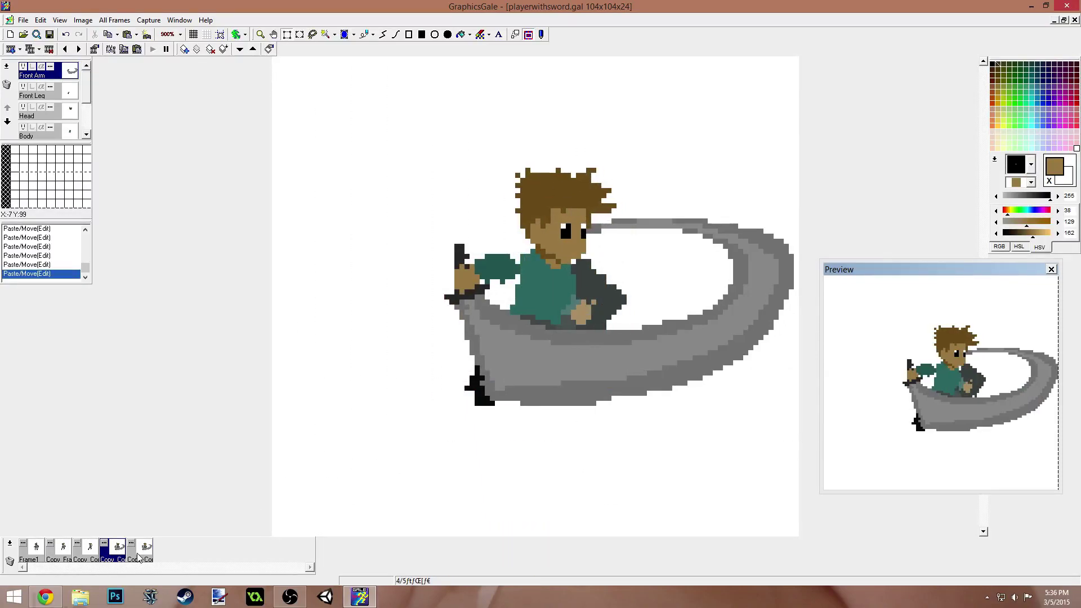
pyautogui.press('p')
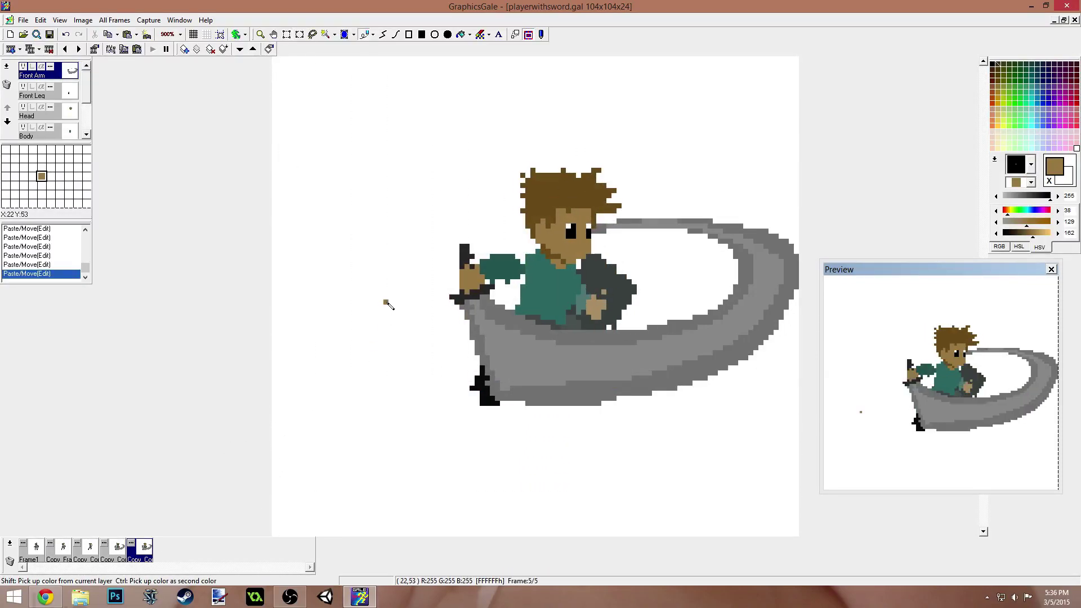
pyautogui.rightClick(386, 302)
pyautogui.moveTo(498, 302)
pyautogui.mouseDown()
pyautogui.moveTo(519, 403)
pyautogui.moveTo(503, 311)
pyautogui.moveTo(511, 331)
pyautogui.mouseUp()
pyautogui.press('f')
pyautogui.click(564, 361)
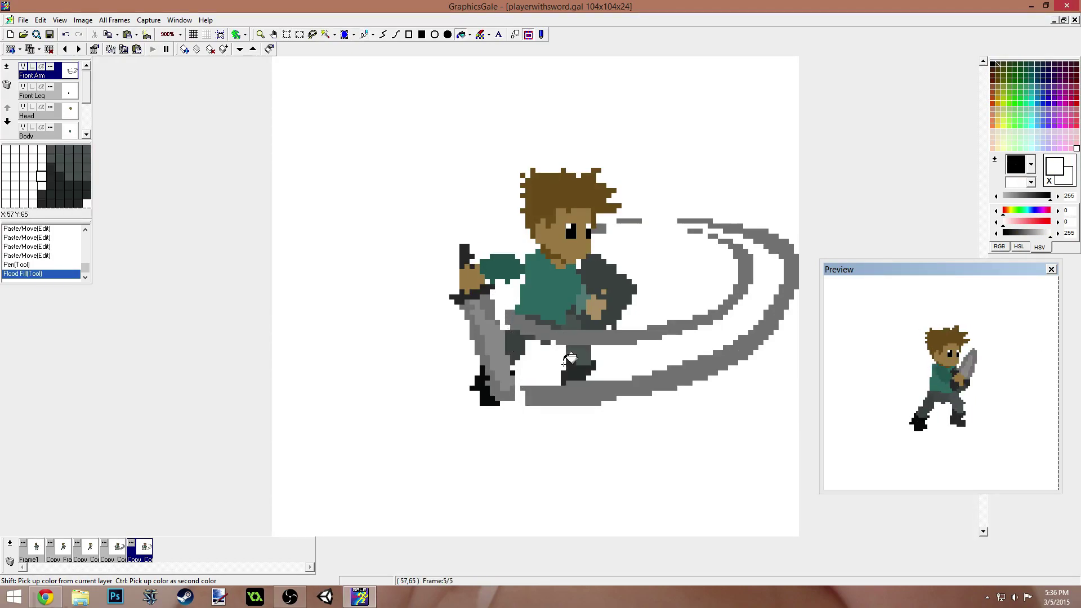
# - Remove the remaining dark grey swoosh bands and fragments by flood filling them with white
pyautogui.click(613, 338)
pyautogui.click(695, 365)
pyautogui.click(711, 236)
pyautogui.click(695, 231)
pyautogui.click(629, 221)
pyautogui.click(599, 229)
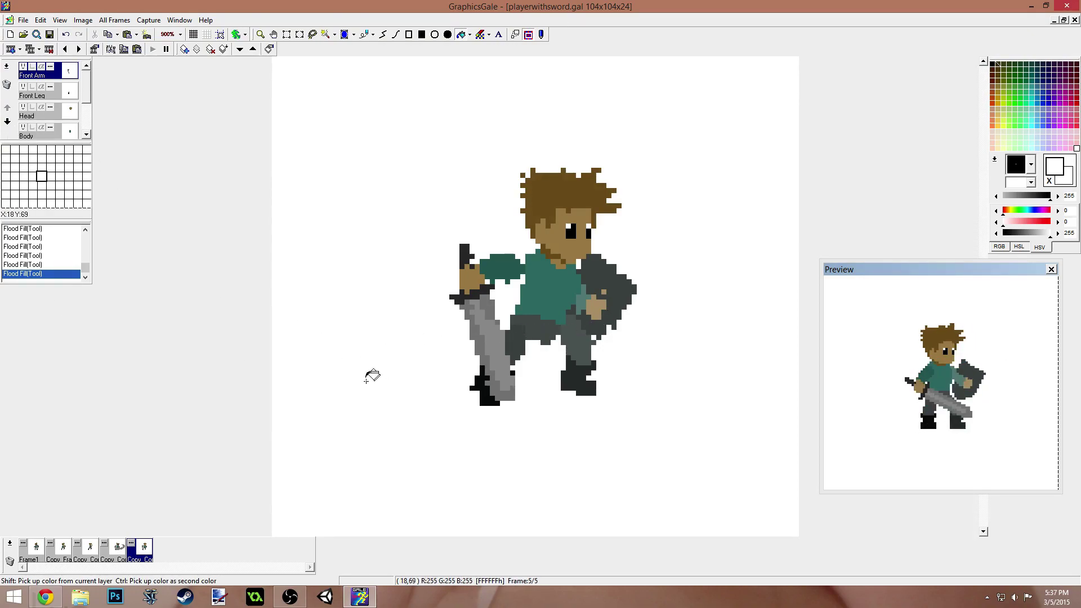
# - Close the shoulder gap with the sleeve's dark green, and trim uneven pixels along the sword arm with white
pyautogui.press('s')
pyautogui.press('p')
pyautogui.rightClick(508, 267)
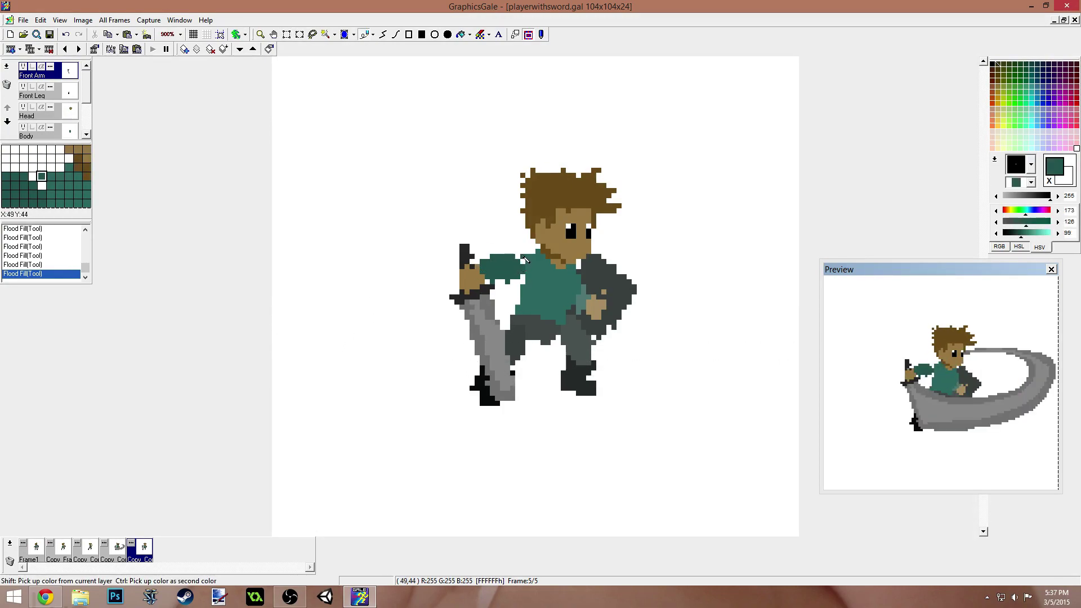
pyautogui.click(527, 261)
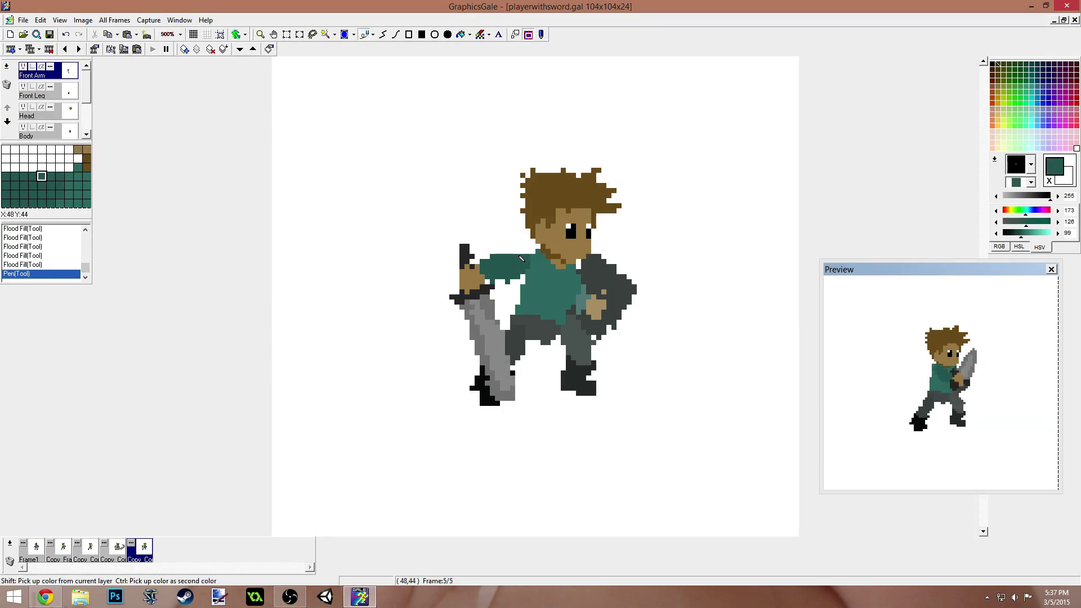
pyautogui.rightClick(496, 251)
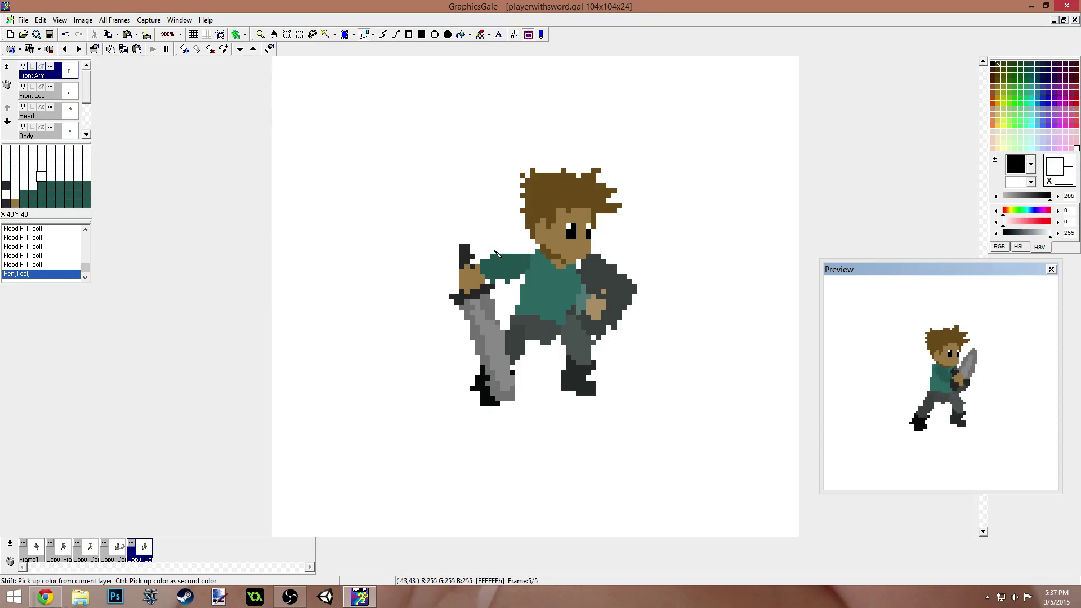
pyautogui.click(494, 255)
pyautogui.click(508, 282)
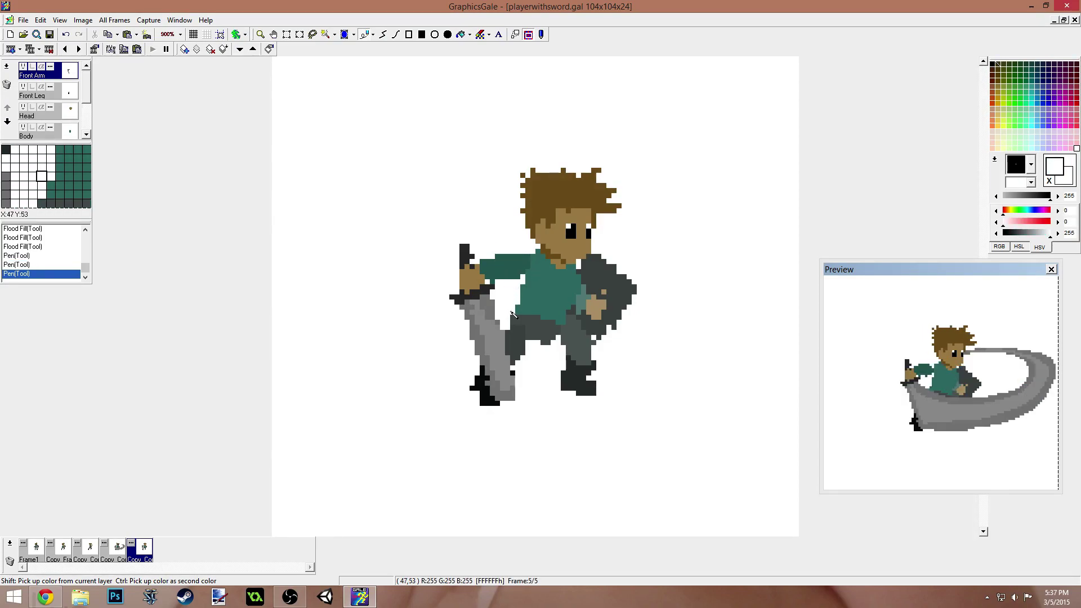
pyautogui.rightClick(495, 327)
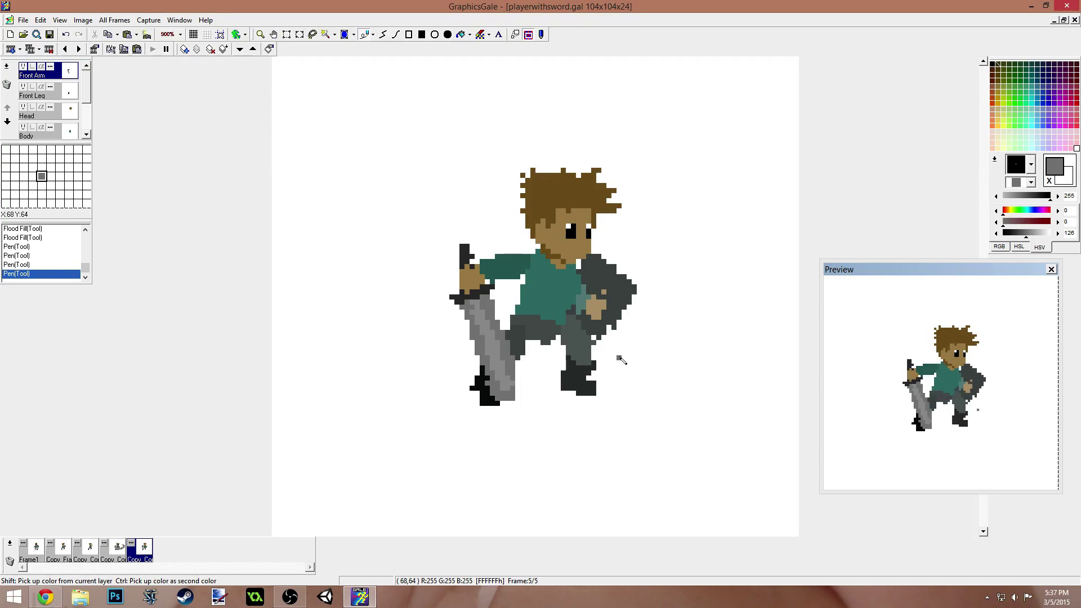
# - Rotate frame 3's Front Leg layer clockwise and shift it back and slightly up so the leg trails farther behind the body
pyautogui.click(61, 556)
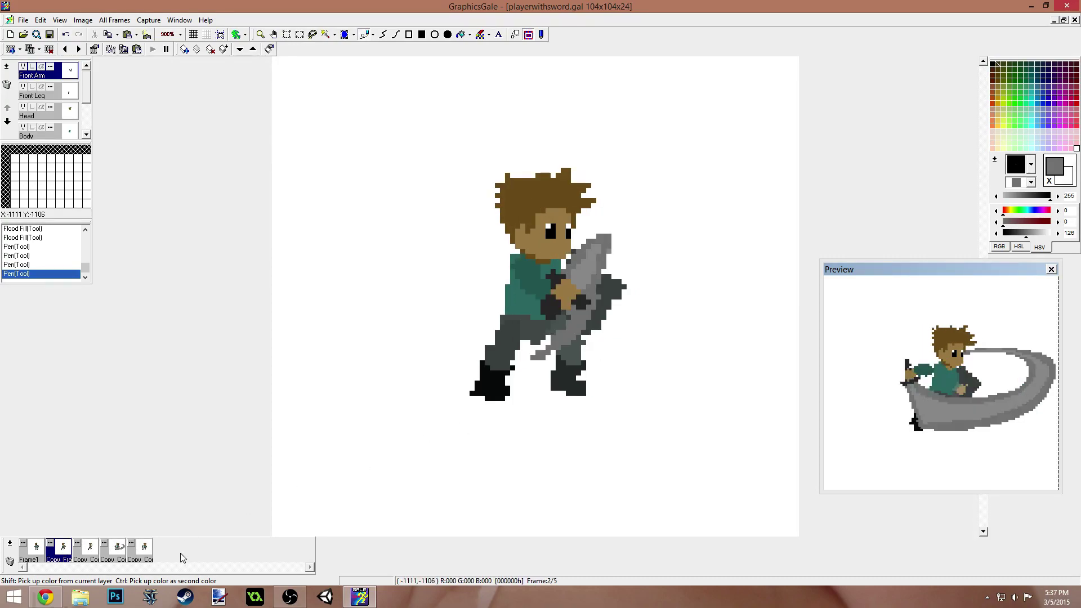
pyautogui.click(94, 558)
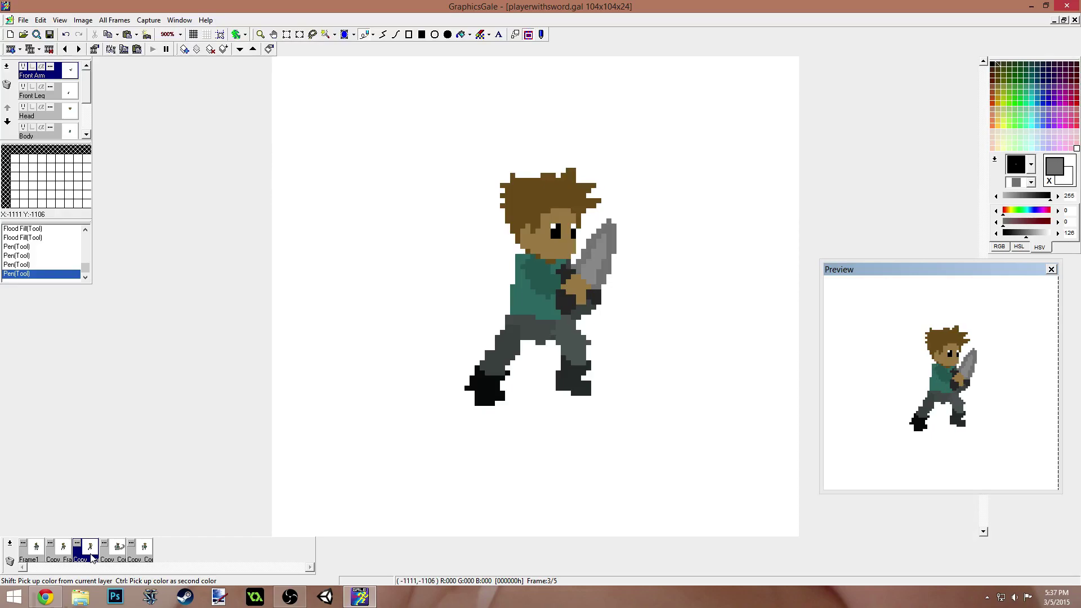
pyautogui.press('s')
pyautogui.moveTo(414, 289); pyautogui.dragTo(556, 467)
pyautogui.click(86, 134)
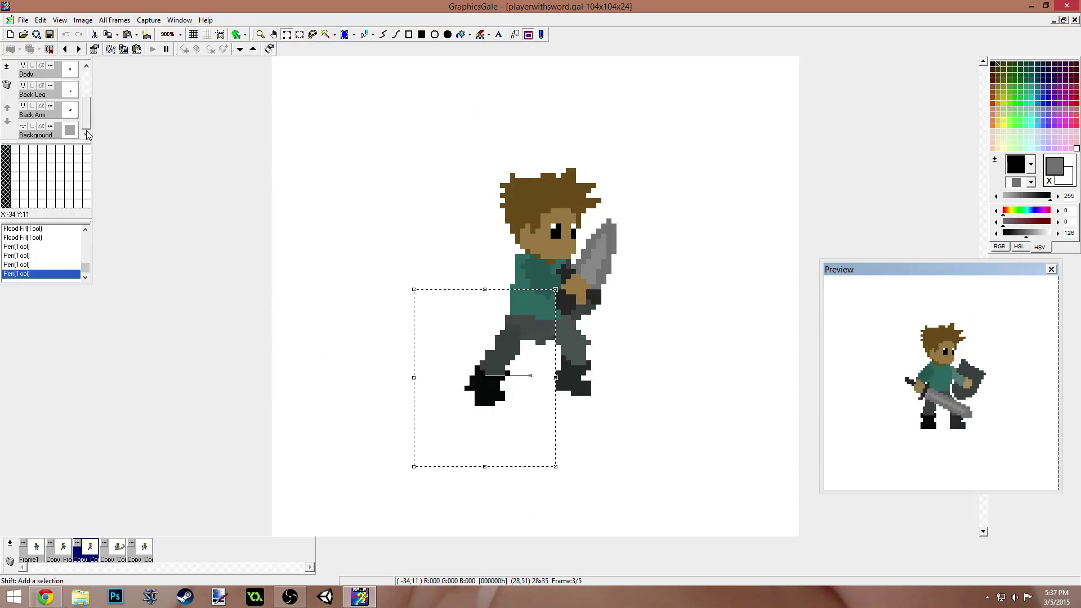
pyautogui.moveTo(89, 122); pyautogui.dragTo(89, 80)
pyautogui.click(51, 96)
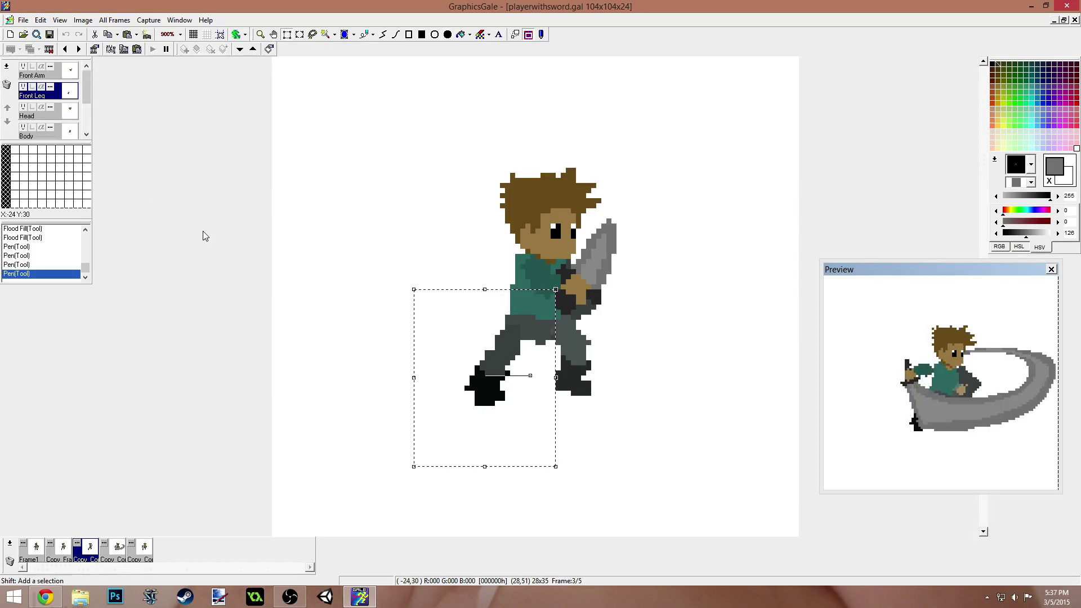
pyautogui.moveTo(530, 376); pyautogui.dragTo(487, 402)
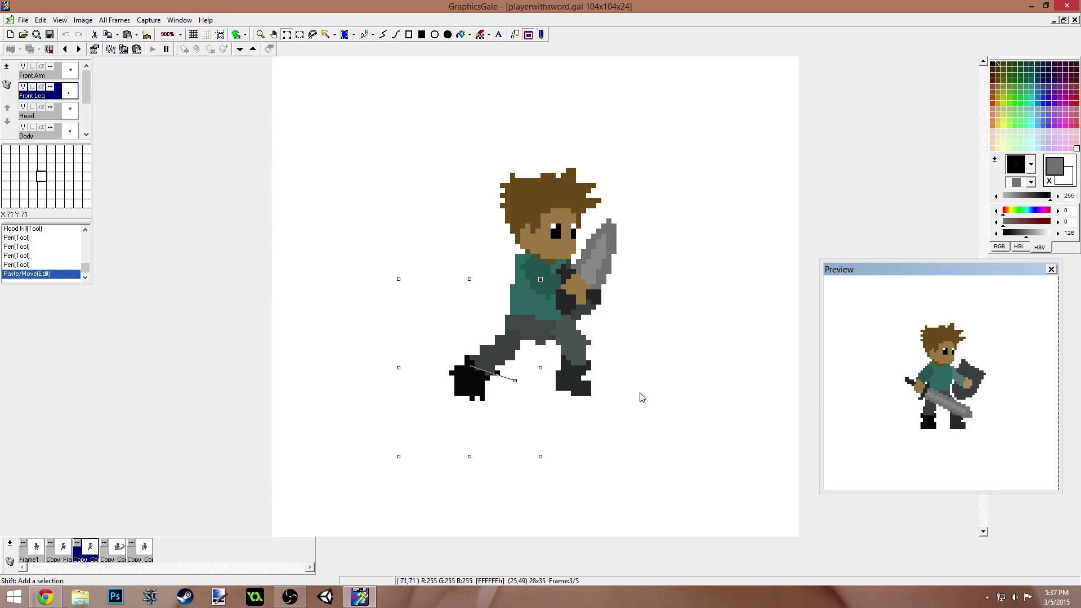
# - Raise the Back Leg layer on frame 3 by two pixels
pyautogui.moveTo(520, 294); pyautogui.dragTo(637, 462)
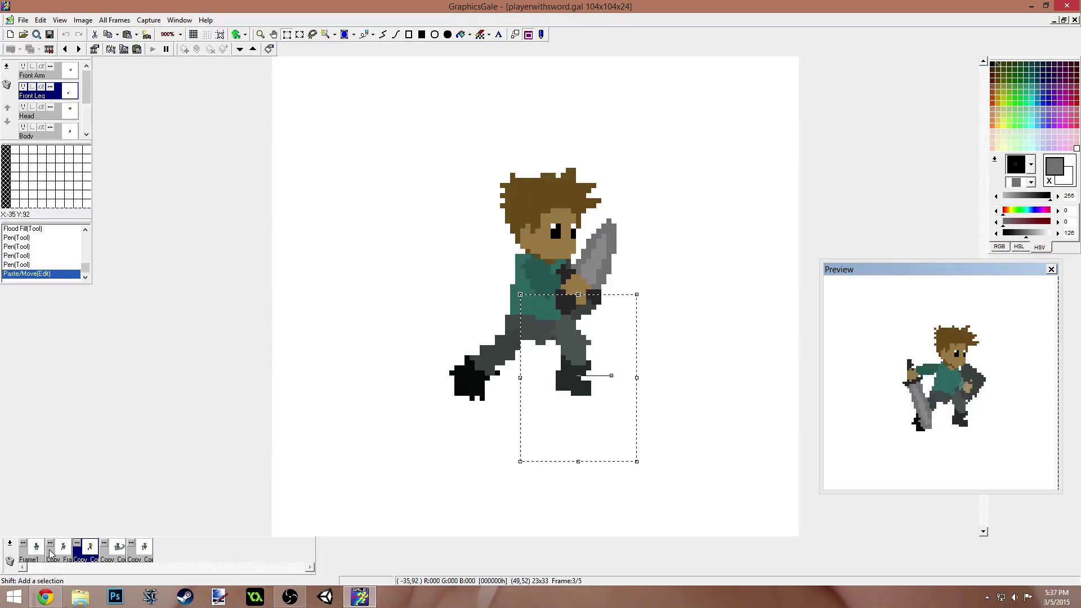
pyautogui.moveTo(87, 97); pyautogui.dragTo(87, 122)
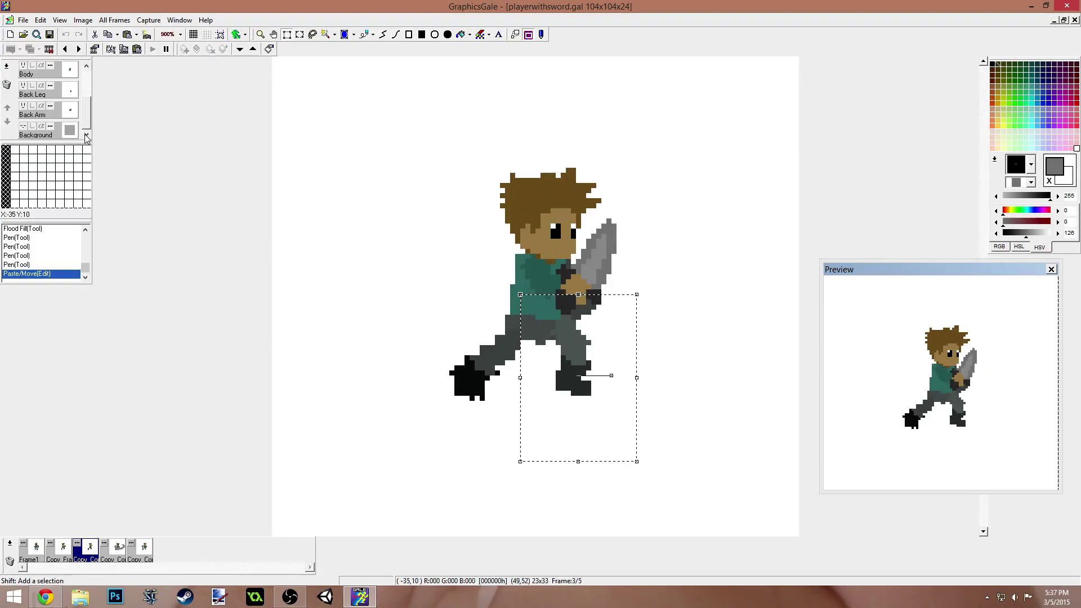
pyautogui.click(45, 92)
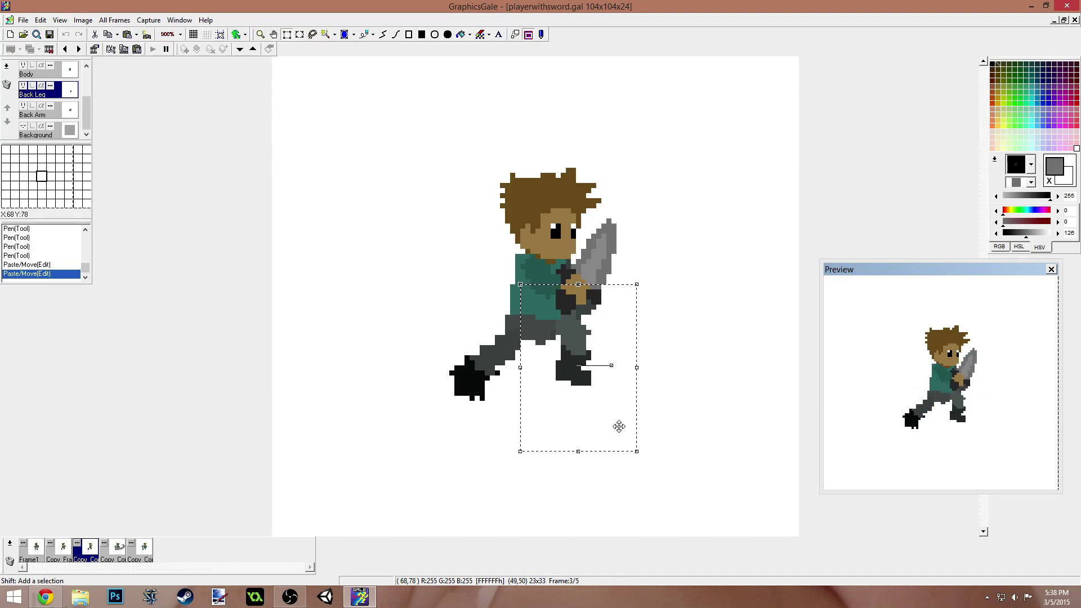
pyautogui.click(408, 451)
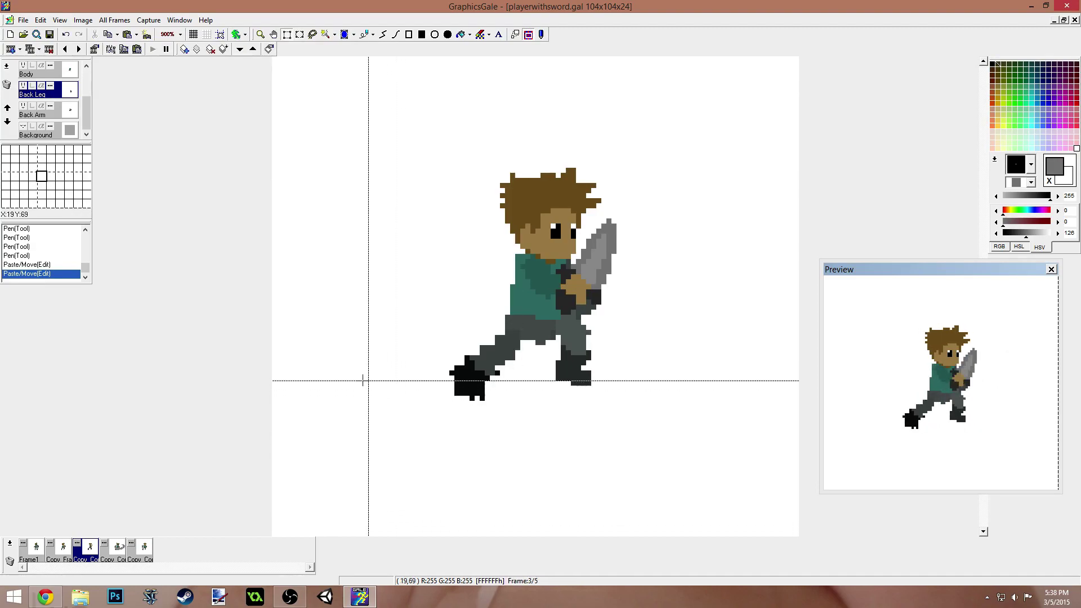
pyautogui.moveTo(93, 119); pyautogui.dragTo(91, 89)
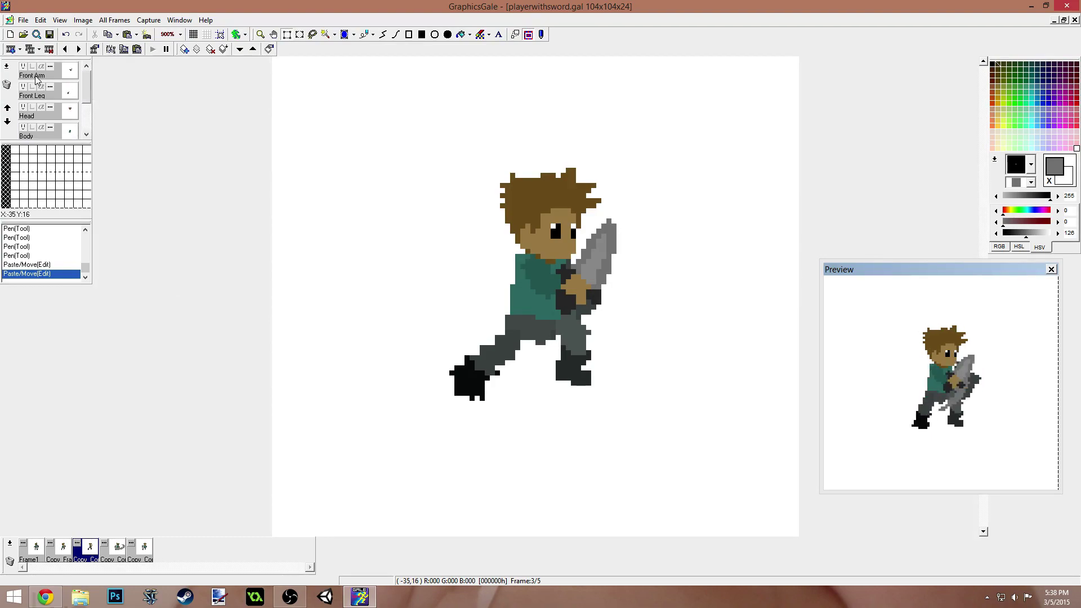
pyautogui.moveTo(378, 269); pyautogui.dragTo(591, 477)
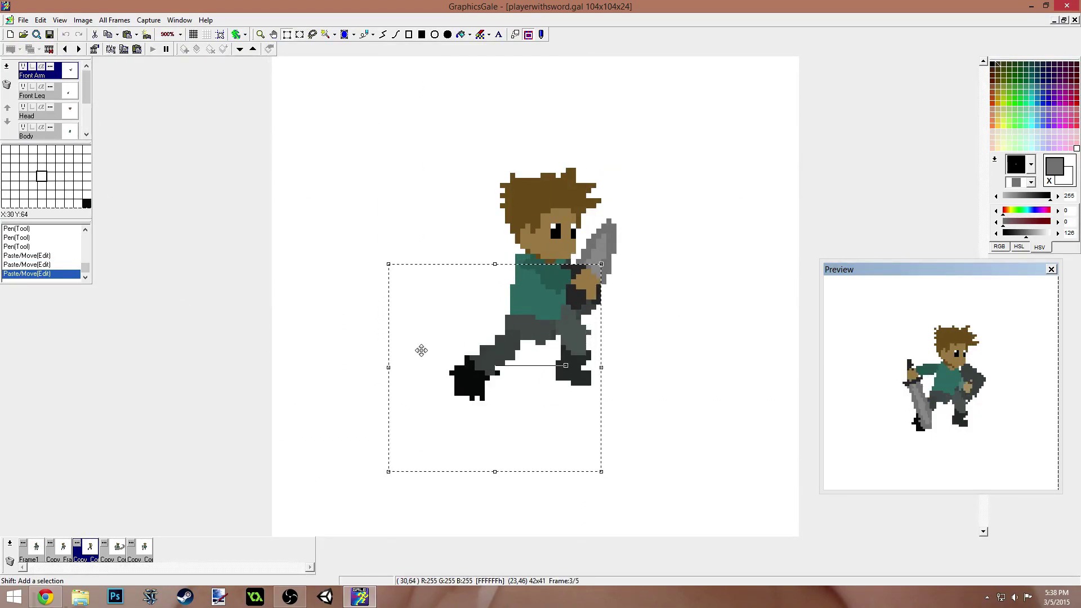
pyautogui.click(373, 190)
pyautogui.hotkey('ctrl', 'z')
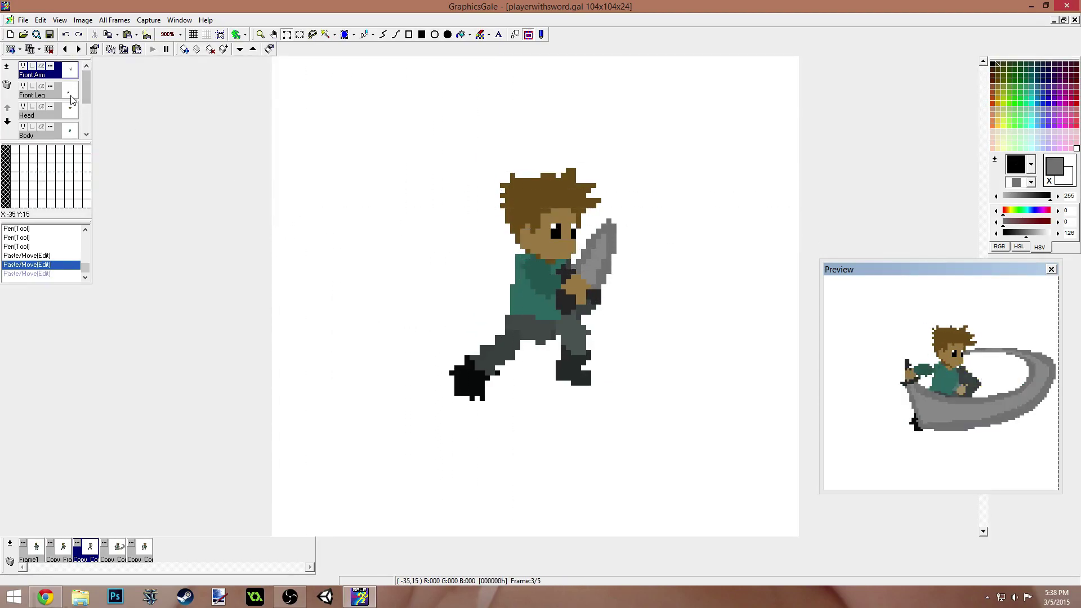
# - Shift frame 3's Front Leg layer slightly forward and up to bring it closer to the body
pyautogui.click(45, 97)
pyautogui.moveTo(302, 289); pyautogui.dragTo(601, 521)
pyautogui.moveTo(541, 481); pyautogui.dragTo(551, 477)
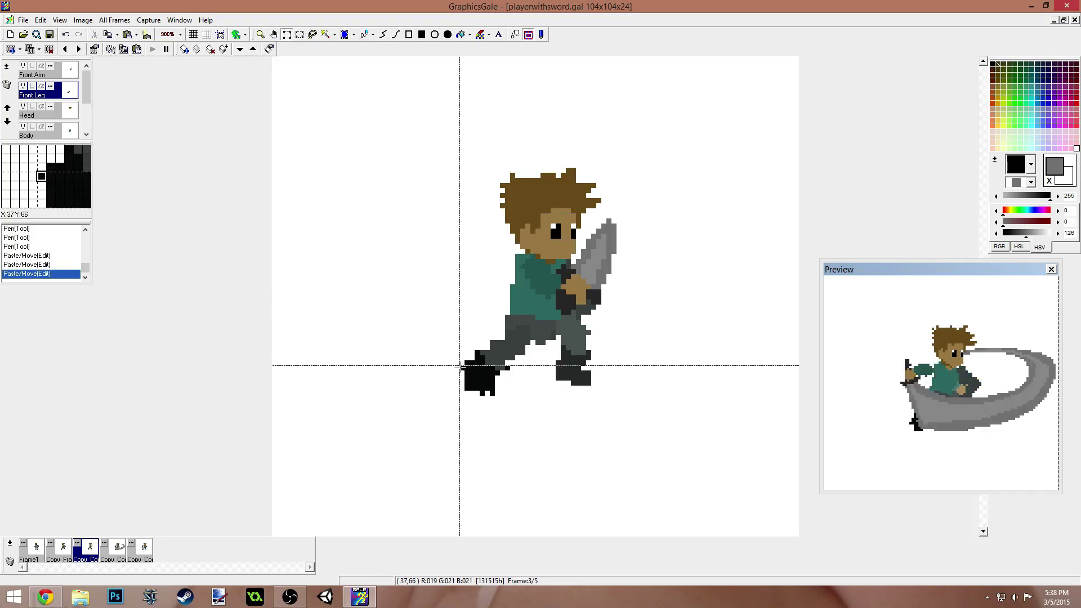
# - Clean up the stray pixels around the rear boot with white so it has a square outline
pyautogui.moveTo(494, 397); pyautogui.dragTo(475, 397)
pyautogui.click(462, 368)
pyautogui.click(507, 368)
pyautogui.click(507, 371)
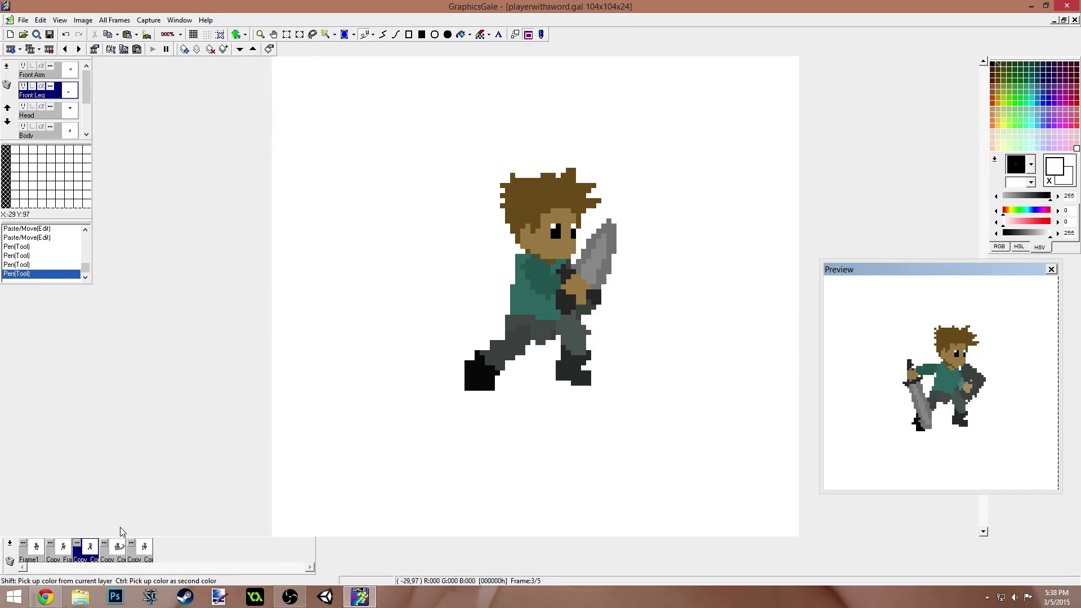
# - Duplicate frame 5 to add a sixth frame at the end of the animation
pyautogui.click(142, 547)
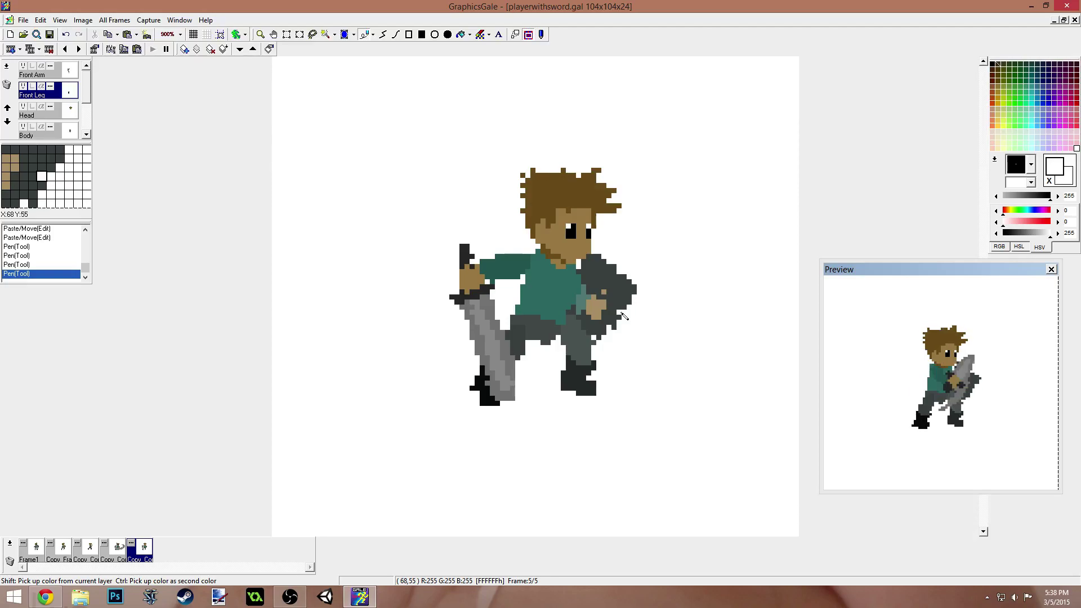
pyautogui.doubleClick(145, 548)
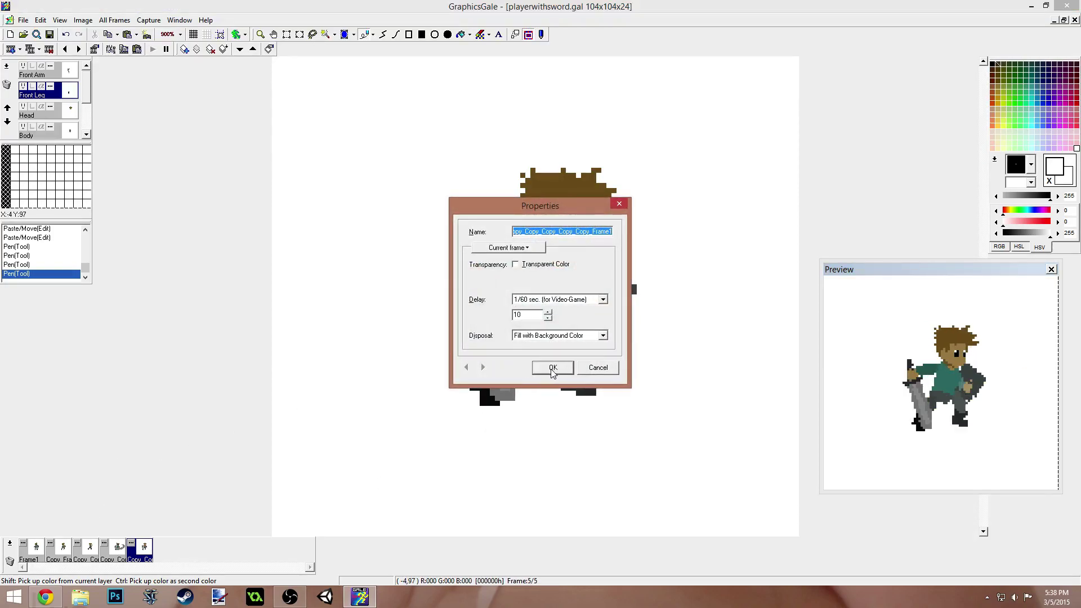
pyautogui.click(553, 367)
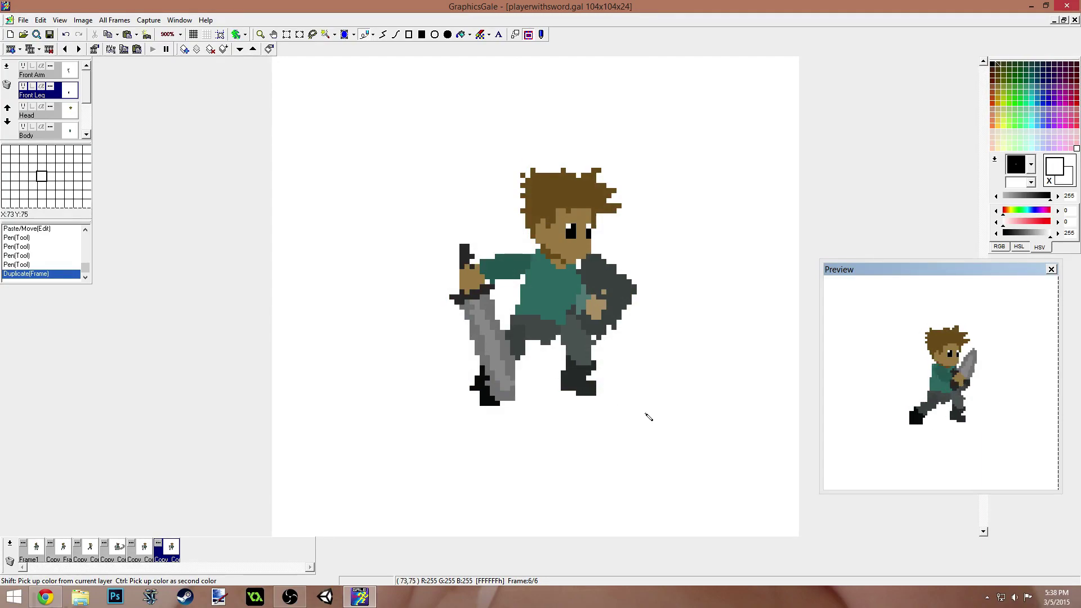
pyautogui.moveTo(88, 84); pyautogui.dragTo(89, 115)
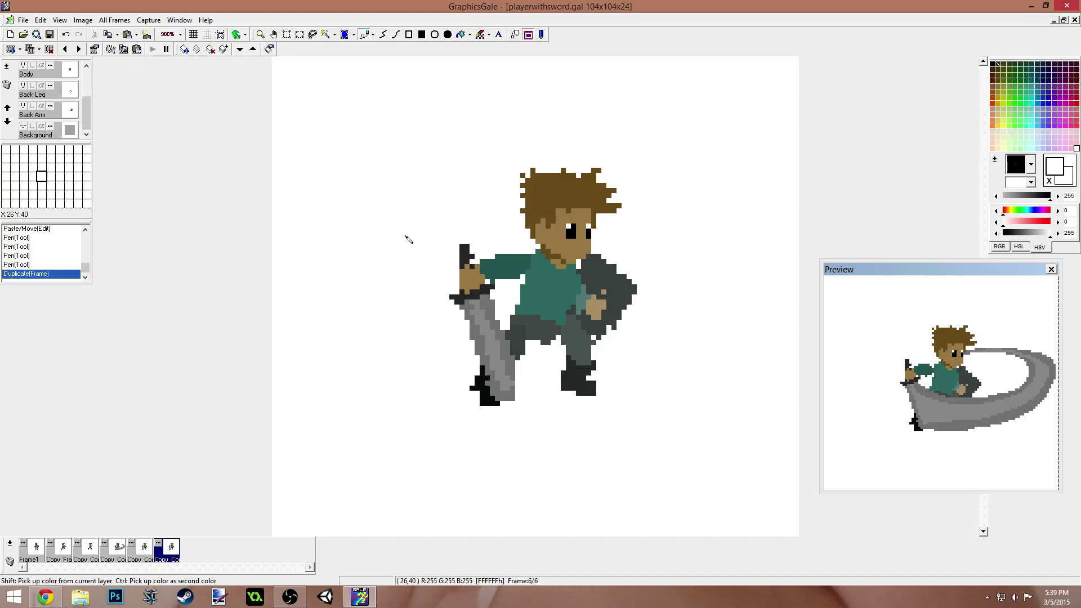
# - Using frame 1 as the pose reference, rotate frame 6's Front Arm layer counter-clockwise and reposition it so the sword angles down across the legs
pyautogui.click(37, 550)
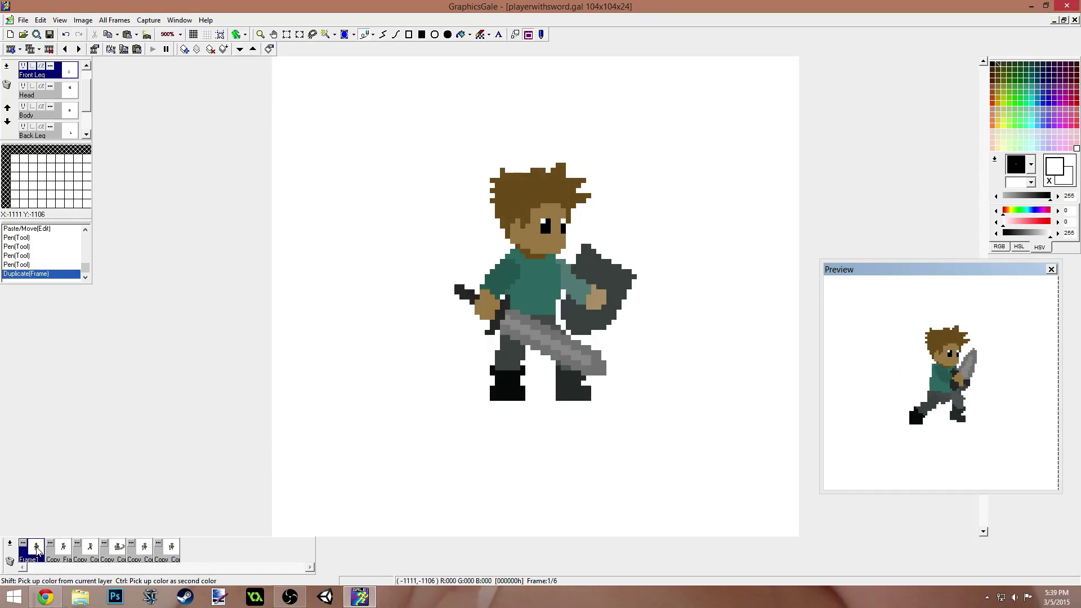
pyautogui.click(179, 557)
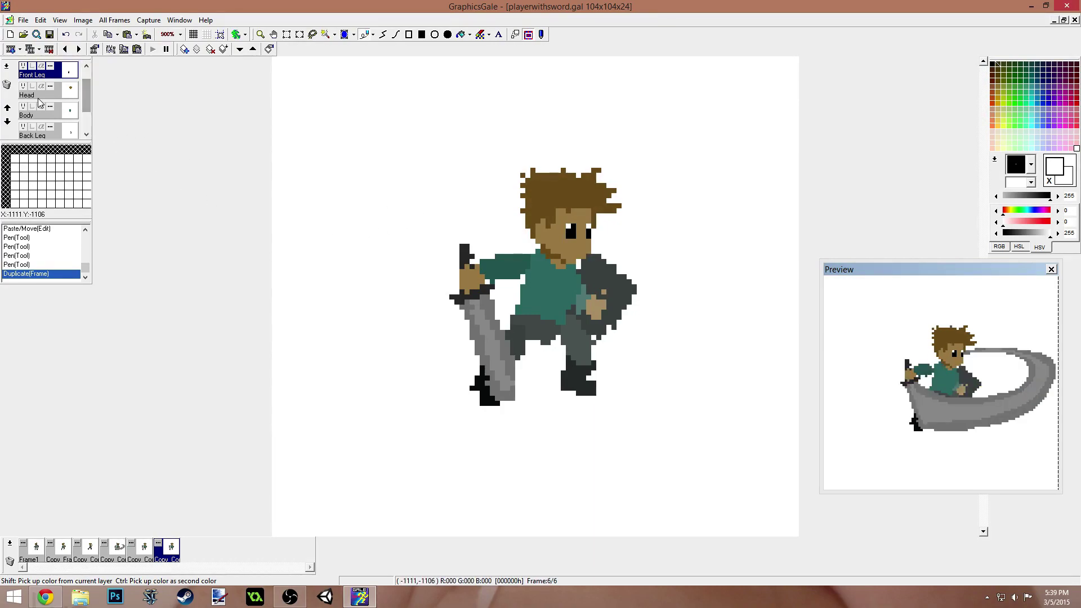
pyautogui.click(67, 75)
pyautogui.moveTo(343, 163); pyautogui.dragTo(607, 446)
pyautogui.moveTo(564, 306); pyautogui.dragTo(558, 288)
pyautogui.moveTo(526, 337); pyautogui.dragTo(546, 348)
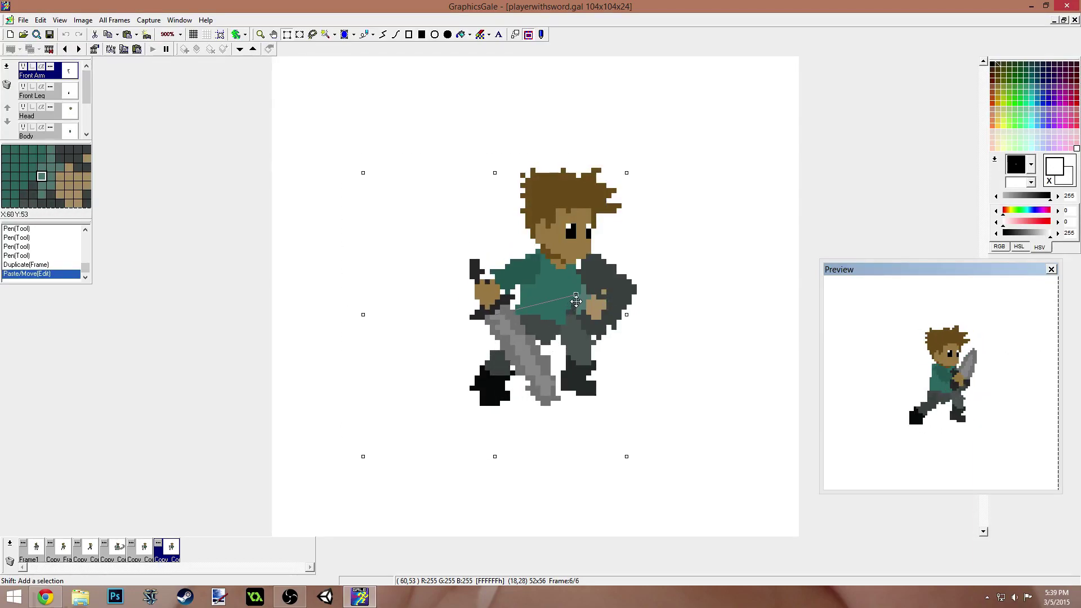
pyautogui.moveTo(578, 300); pyautogui.dragTo(587, 289)
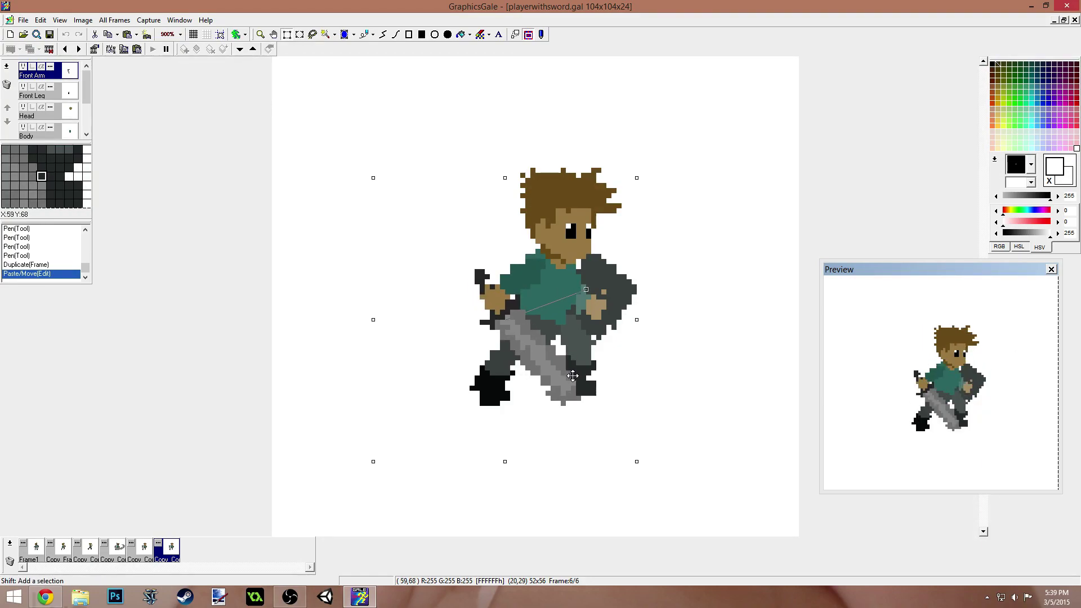
pyautogui.moveTo(585, 293); pyautogui.dragTo(587, 302)
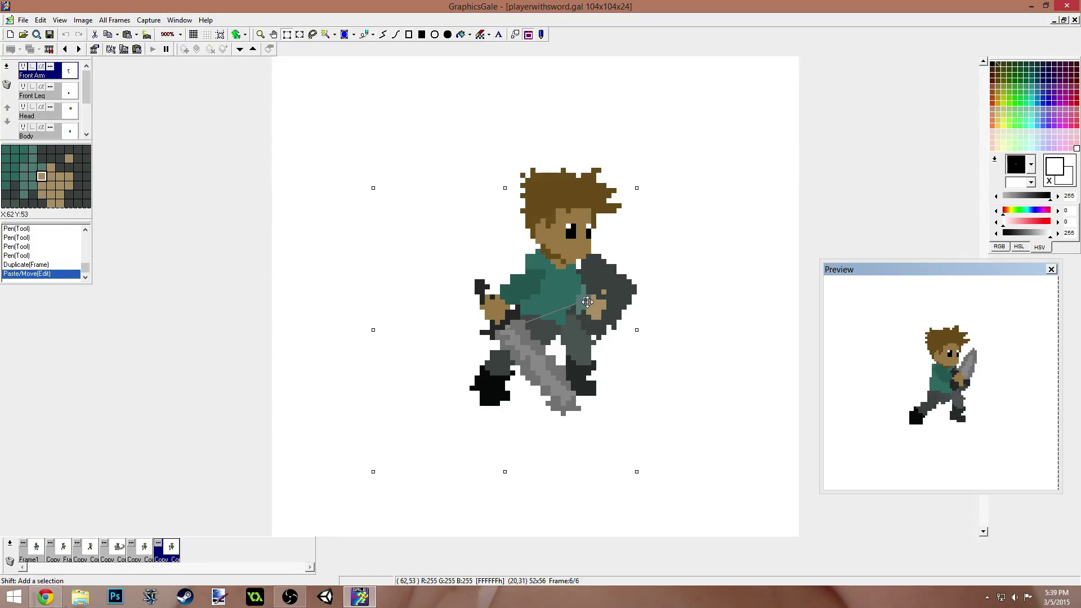
pyautogui.moveTo(566, 371); pyautogui.dragTo(558, 362)
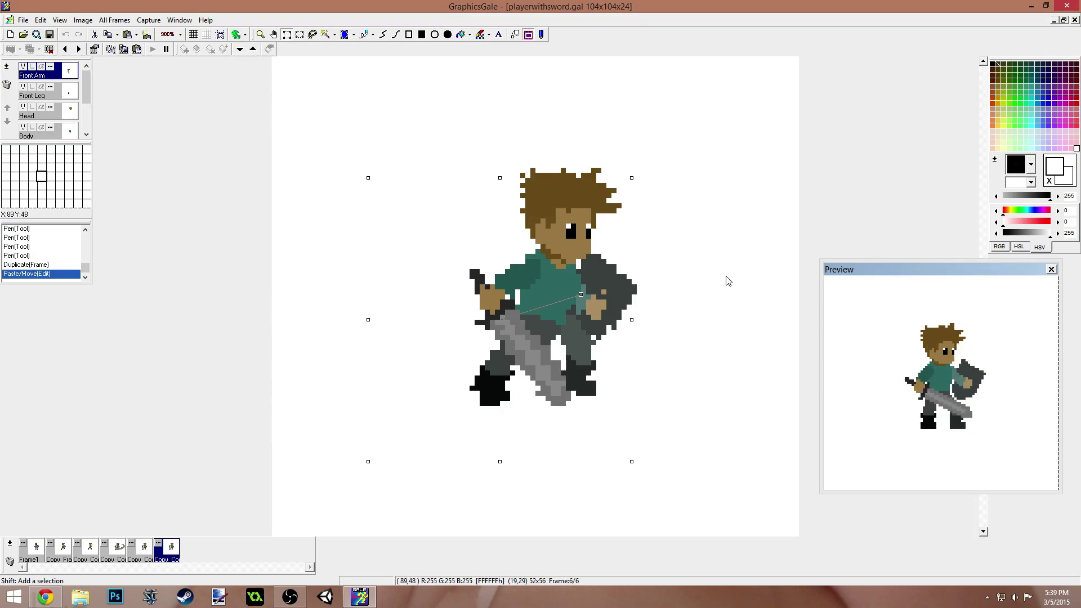
pyautogui.click(728, 258)
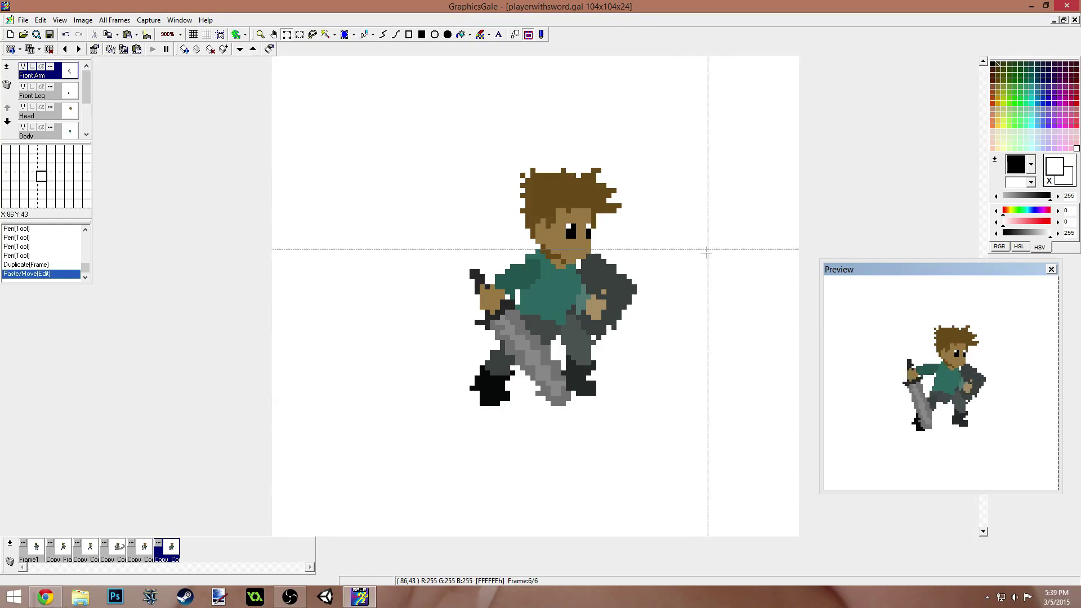
# - Rotate frame 6's Front Leg layer slightly counter-clockwise and shift it forward under the body
pyautogui.click(48, 101)
pyautogui.moveTo(404, 269); pyautogui.dragTo(657, 501)
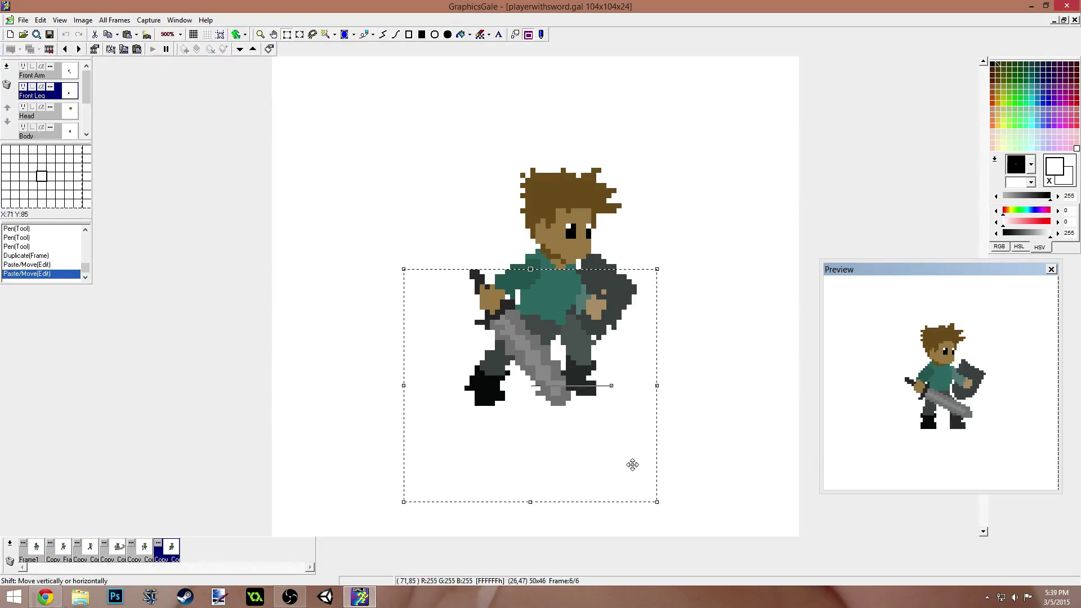
pyautogui.press('Right')
pyautogui.press('Right')
pyautogui.press('Up')
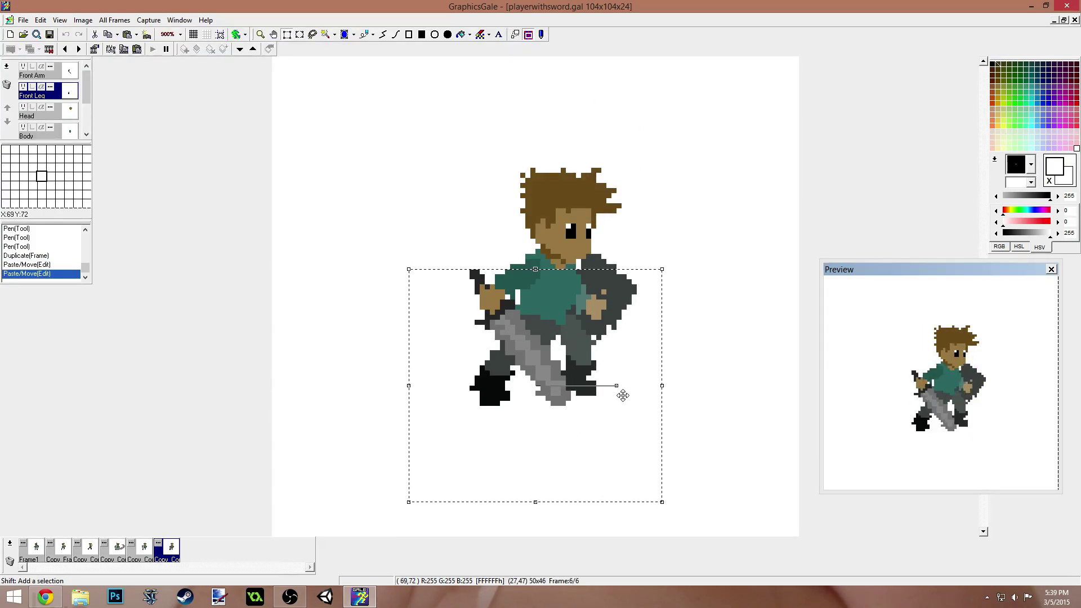
pyautogui.moveTo(618, 390); pyautogui.dragTo(618, 373)
pyautogui.press('Right')
pyautogui.press('Right')
pyautogui.press('Up')
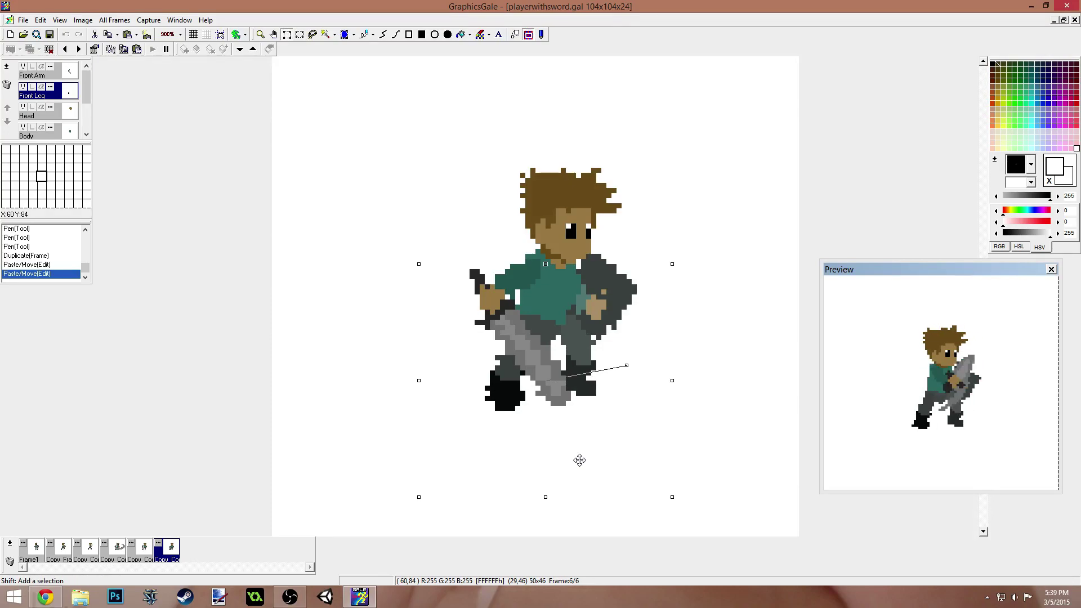
# - Rotate the front leg further counter-clockwise until it is nearly upright, and move it one pixel right and three pixels up
pyautogui.moveTo(628, 368); pyautogui.dragTo(628, 365)
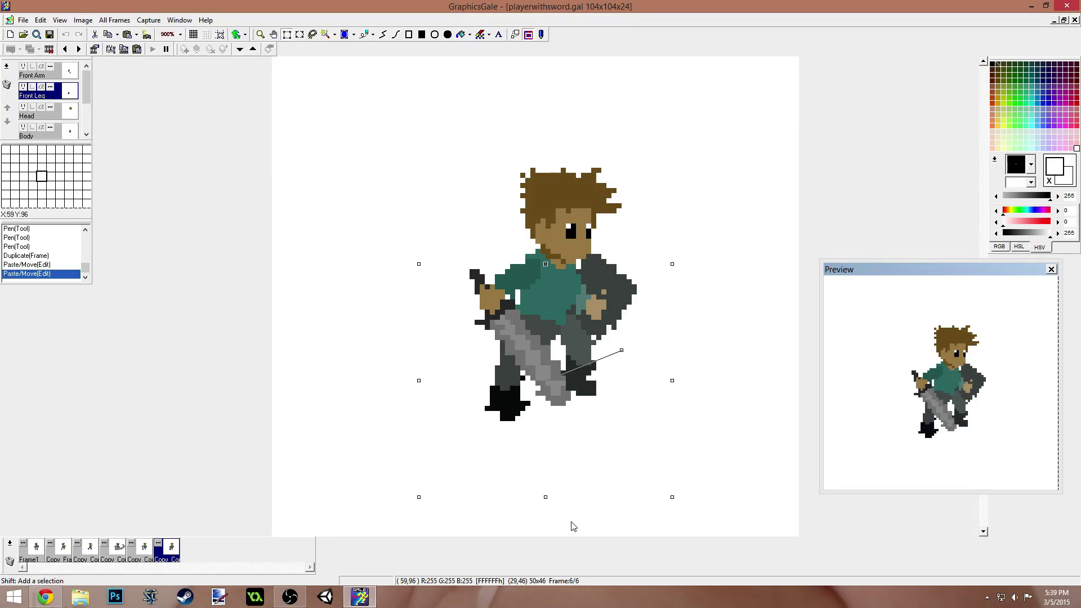
pyautogui.press('Right')
pyautogui.press('Up')
pyautogui.press('Up')
pyautogui.press('Up')
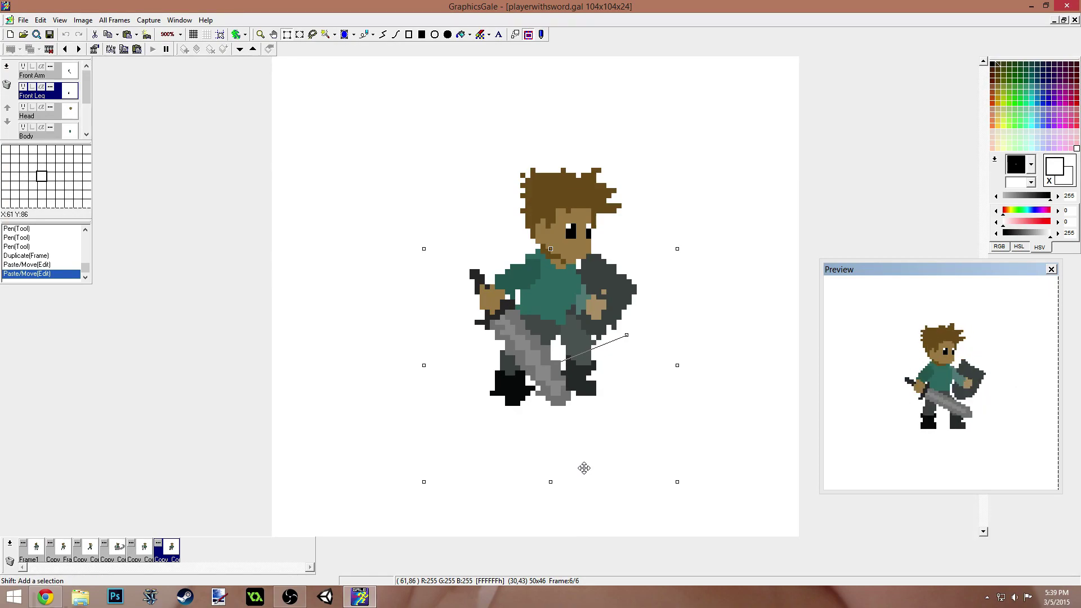
pyautogui.click(727, 385)
# - Move the Head layer on frame 6 one pixel to the left
pyautogui.click(51, 117)
pyautogui.moveTo(505, 122)
pyautogui.mouseDown()
pyautogui.moveTo(707, 350)
pyautogui.moveTo(652, 327)
pyautogui.mouseUp()
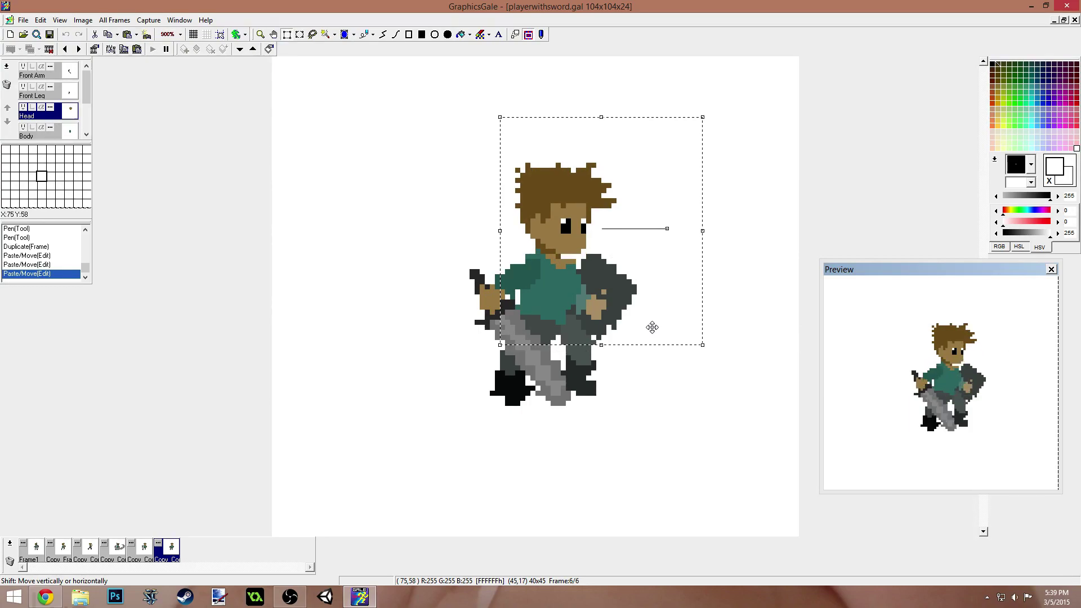
pyautogui.moveTo(652, 327); pyautogui.dragTo(652, 333)
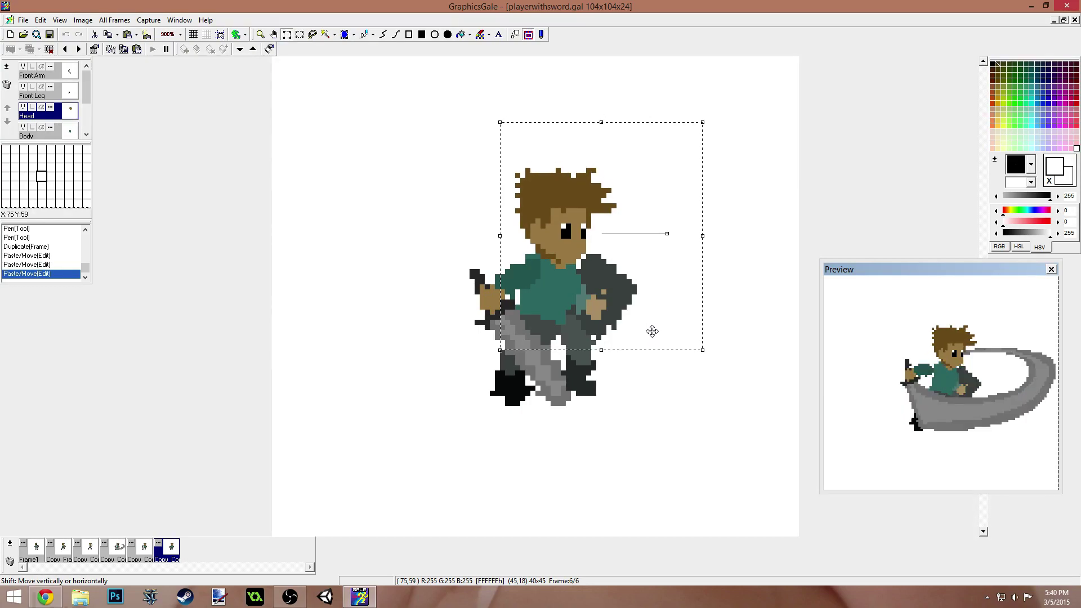
# - Move the Body layer on frame 6 one pixel left and two pixels up
pyautogui.click(51, 135)
pyautogui.moveTo(424, 132); pyautogui.dragTo(698, 421)
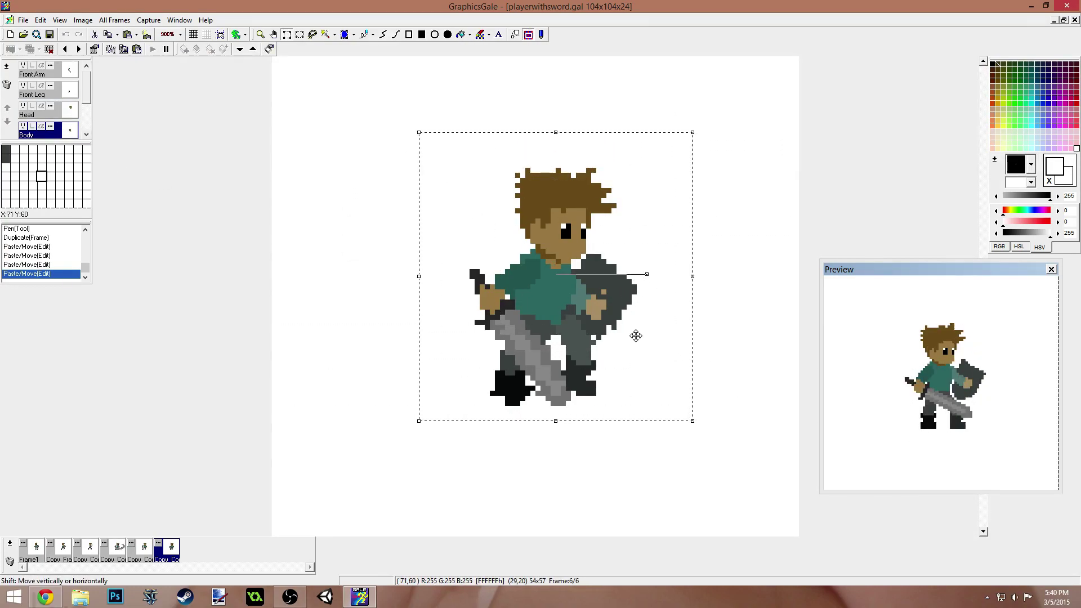
pyautogui.press('Right')
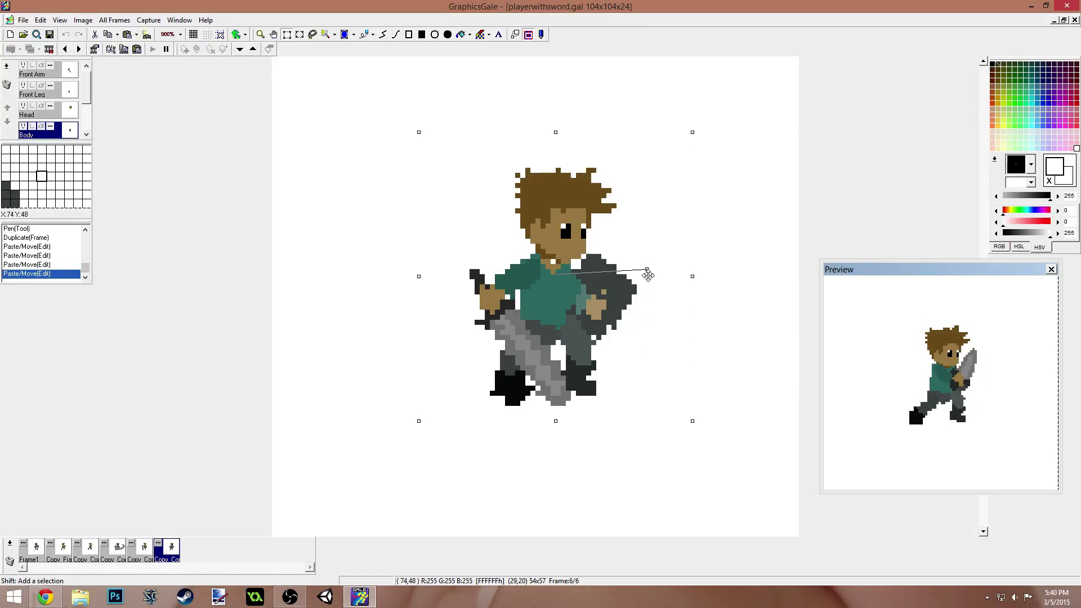
pyautogui.moveTo(649, 275); pyautogui.dragTo(649, 273)
pyautogui.moveTo(657, 368); pyautogui.dragTo(651, 353)
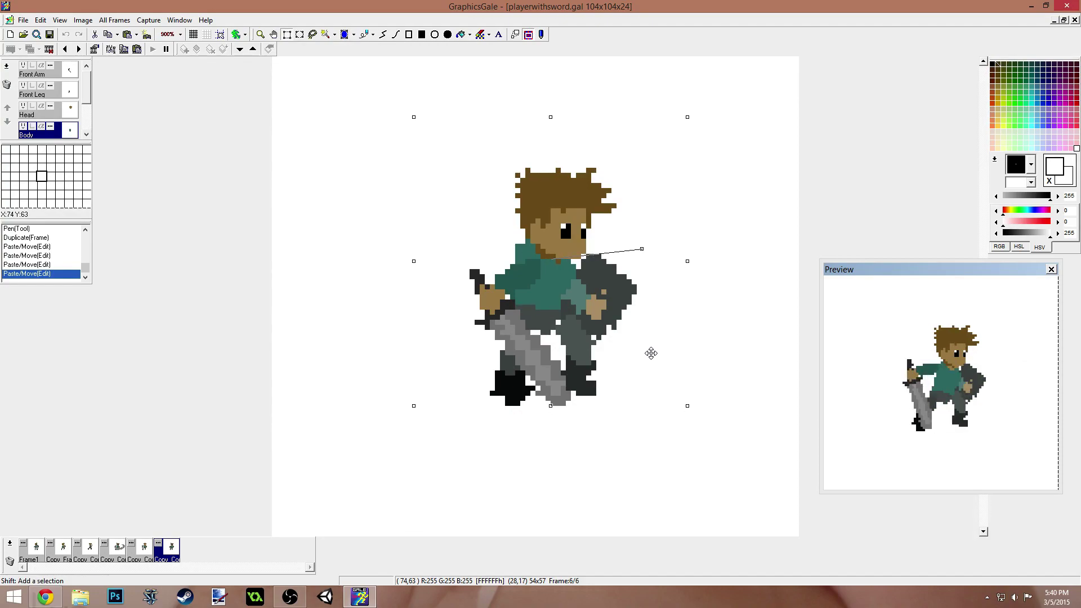
pyautogui.click(653, 363)
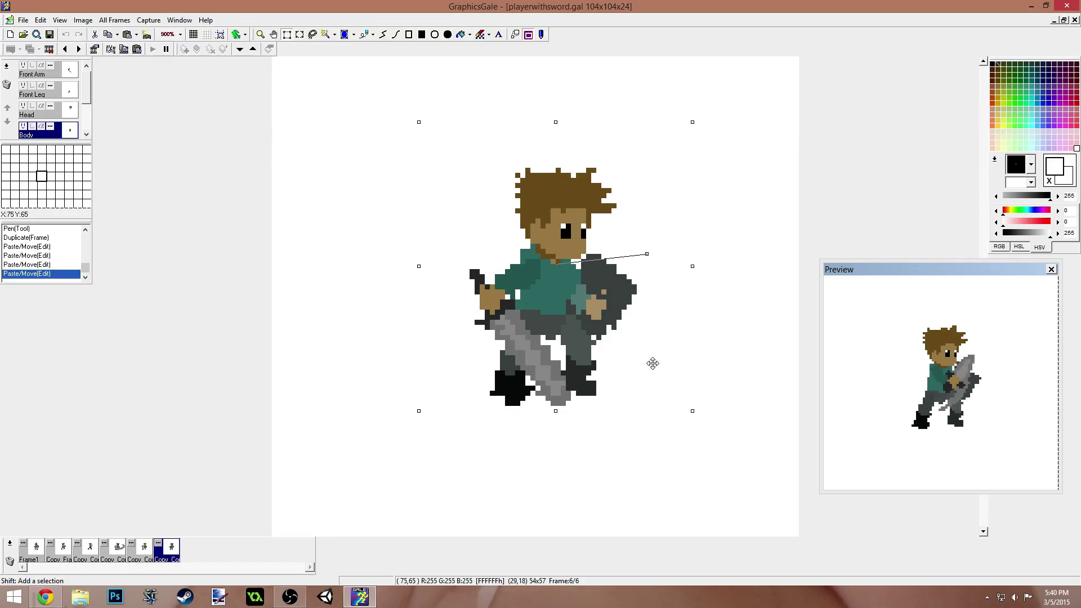
pyautogui.click(400, 303)
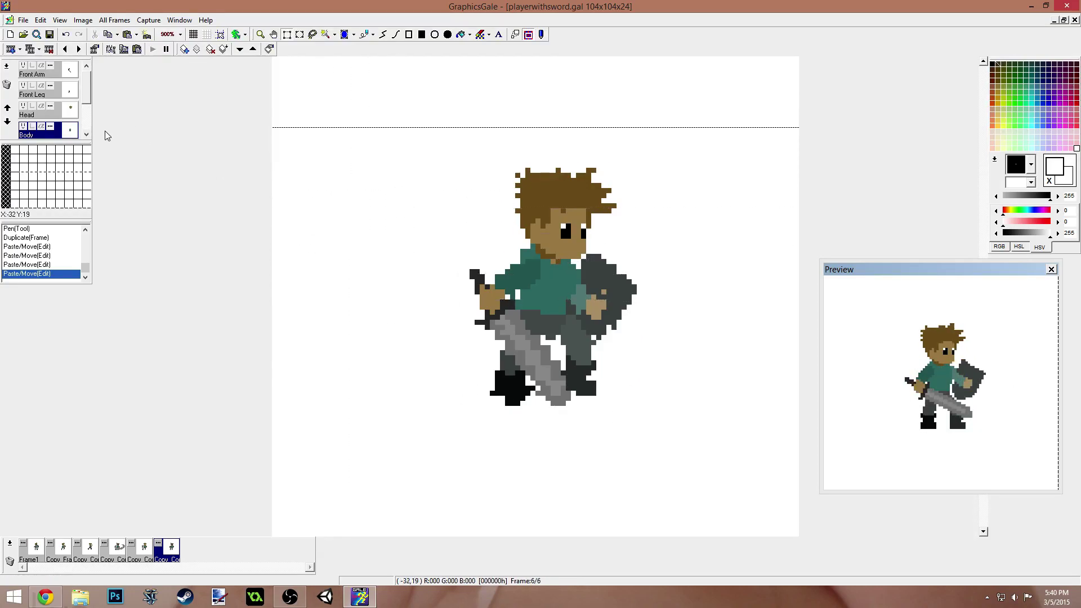
# - Shift the Back Leg layer on frame 6 one pixel left and one pixel down
pyautogui.scroll(-3, 85, 101)
pyautogui.click(34, 90)
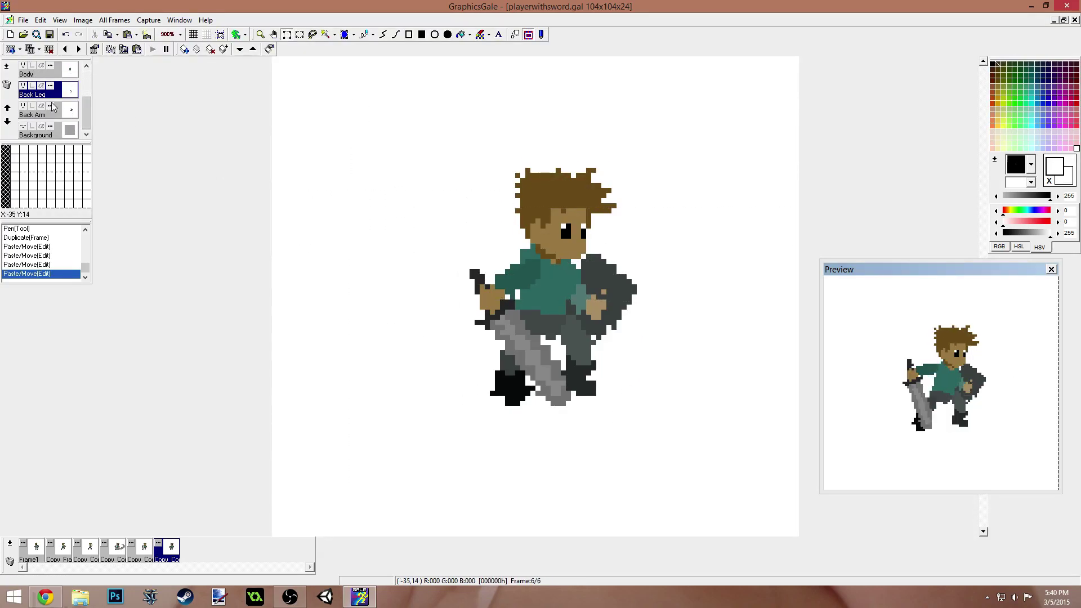
pyautogui.moveTo(449, 248); pyautogui.dragTo(641, 436)
pyautogui.moveTo(607, 405); pyautogui.dragTo(603, 409)
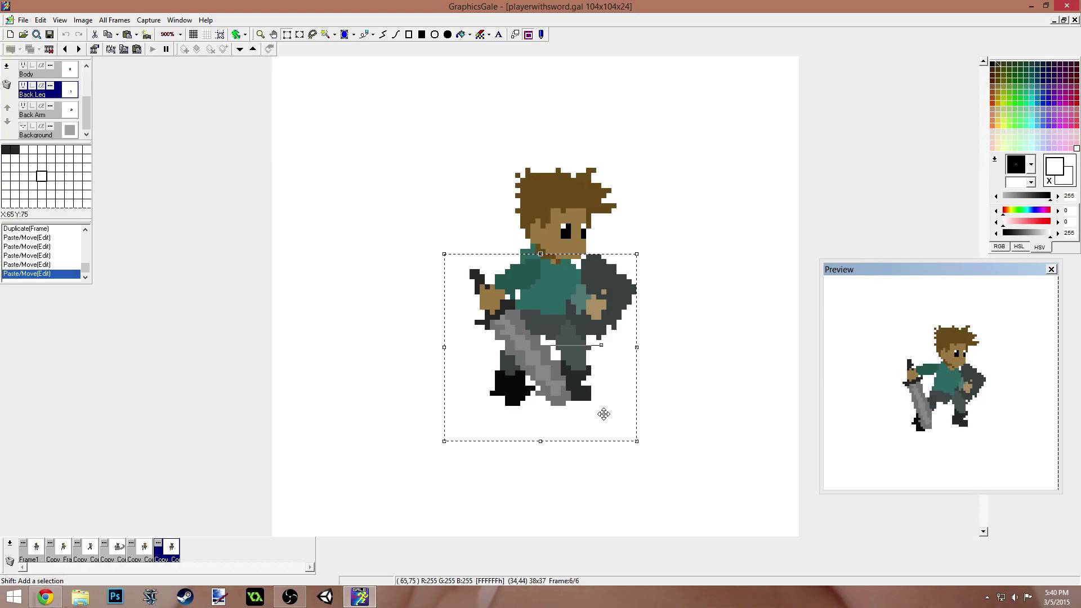
# - Enlarge the animation preview to 800% and resize and reposition its window so the whole canvas fits
pyautogui.click(146, 550)
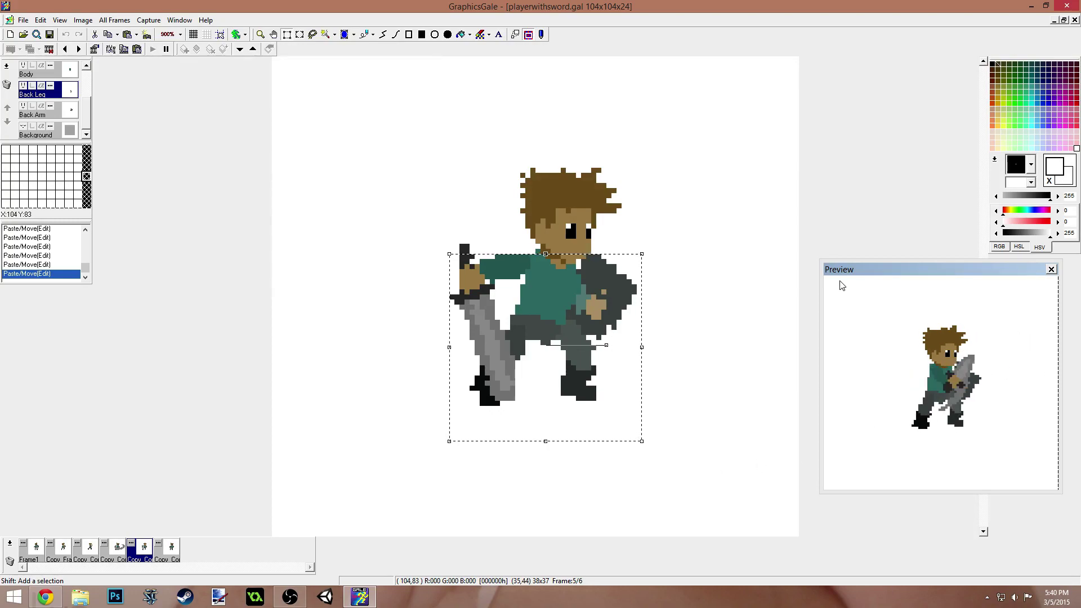
pyautogui.click(708, 249)
pyautogui.moveTo(958, 271); pyautogui.dragTo(504, 175)
pyautogui.rightClick(508, 278)
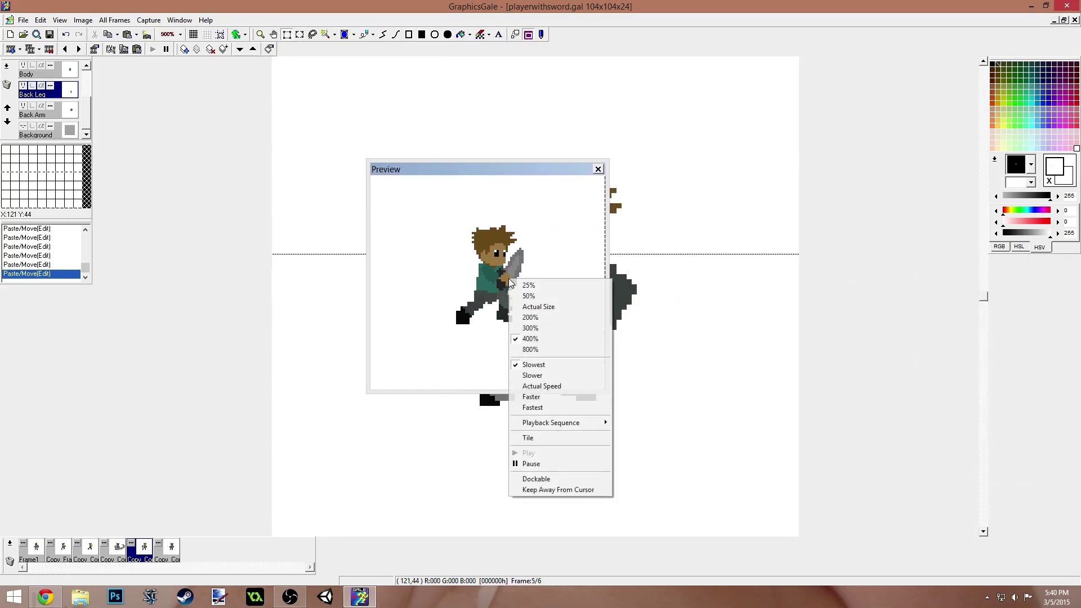
pyautogui.click(559, 334)
pyautogui.moveTo(519, 173); pyautogui.dragTo(404, 95)
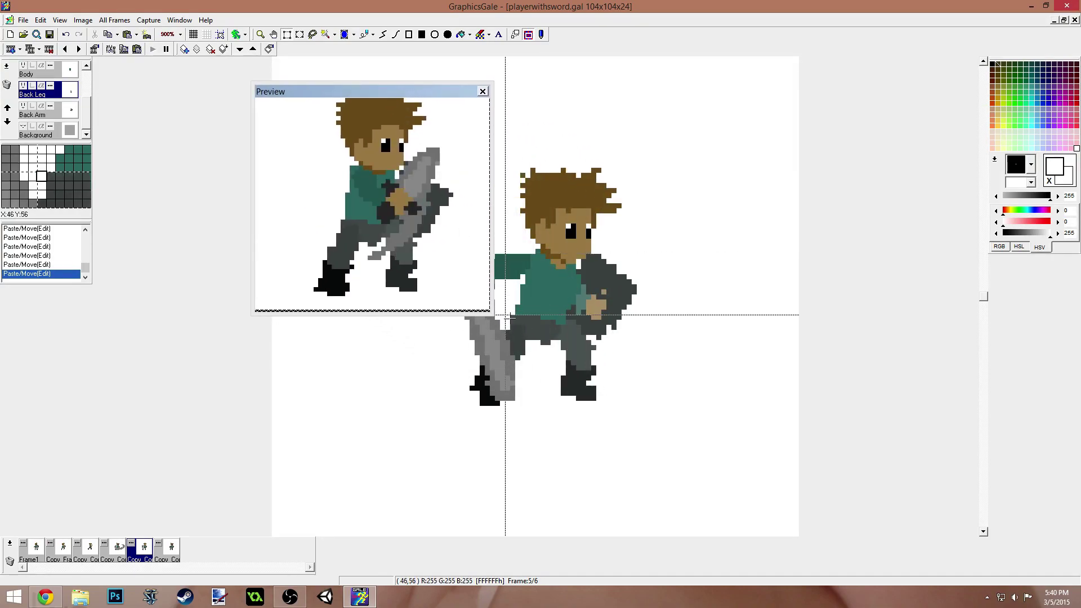
pyautogui.moveTo(489, 315); pyautogui.dragTo(758, 555)
pyautogui.moveTo(528, 96); pyautogui.dragTo(557, 48)
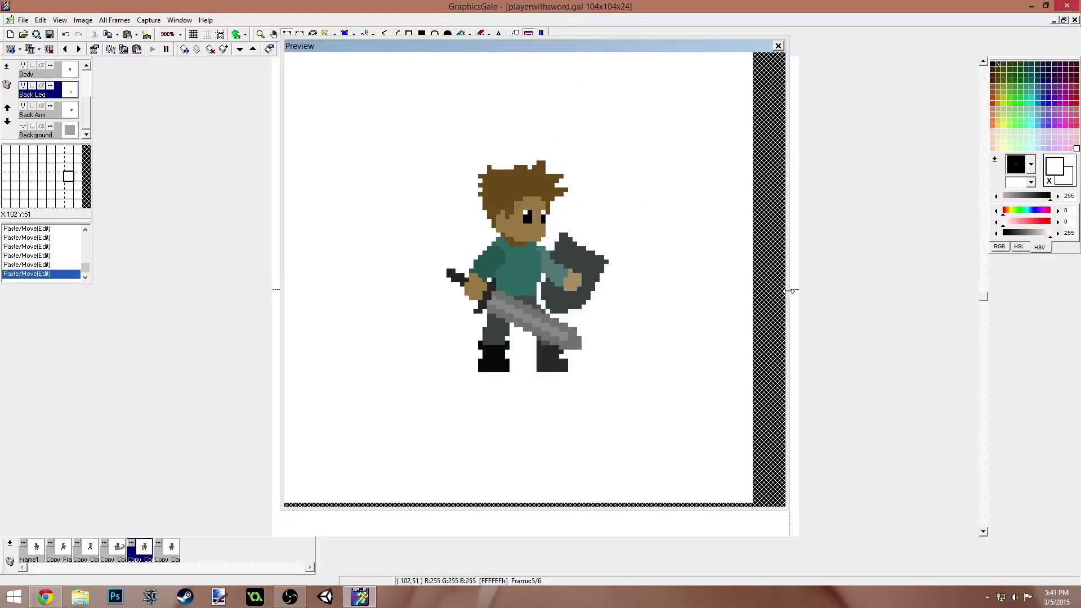
pyautogui.moveTo(774, 290); pyautogui.dragTo(756, 290)
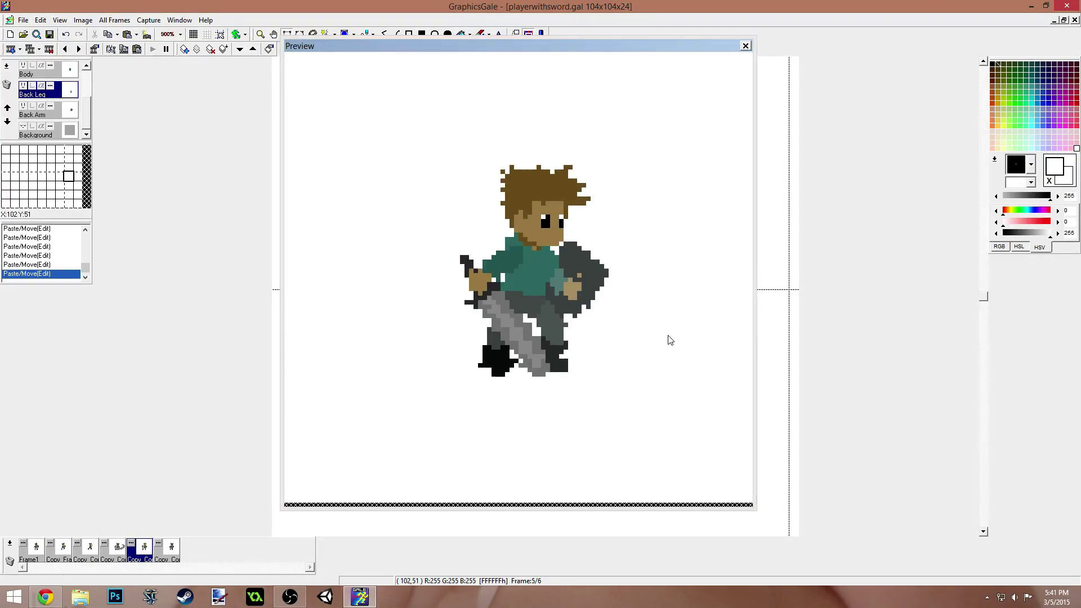
# - Set the preview playback to Actual Speed, review the sword swing, and close the preview
pyautogui.rightClick(566, 355)
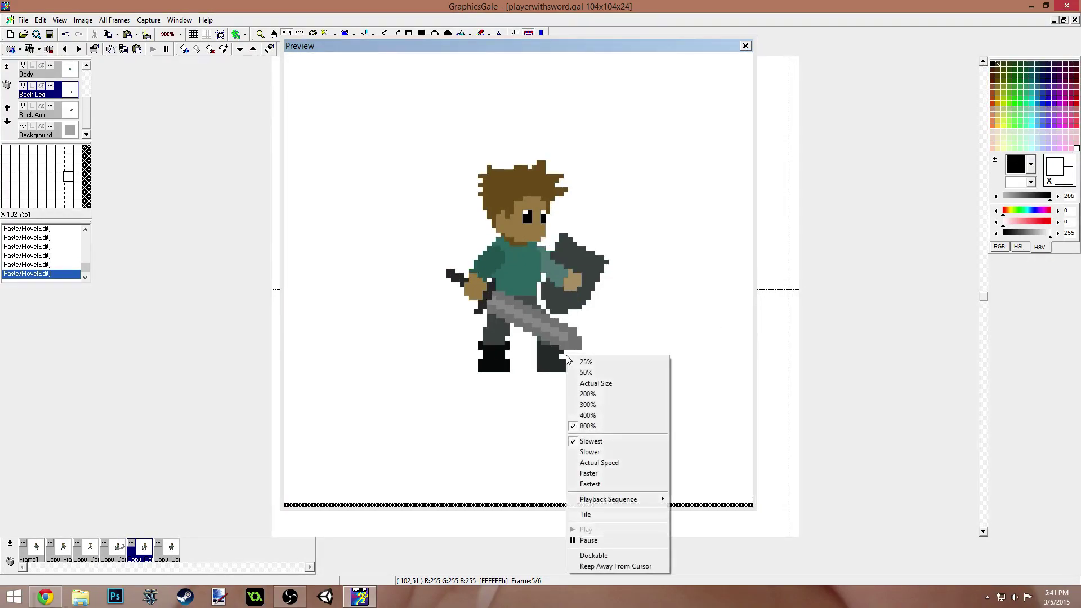
pyautogui.click(594, 465)
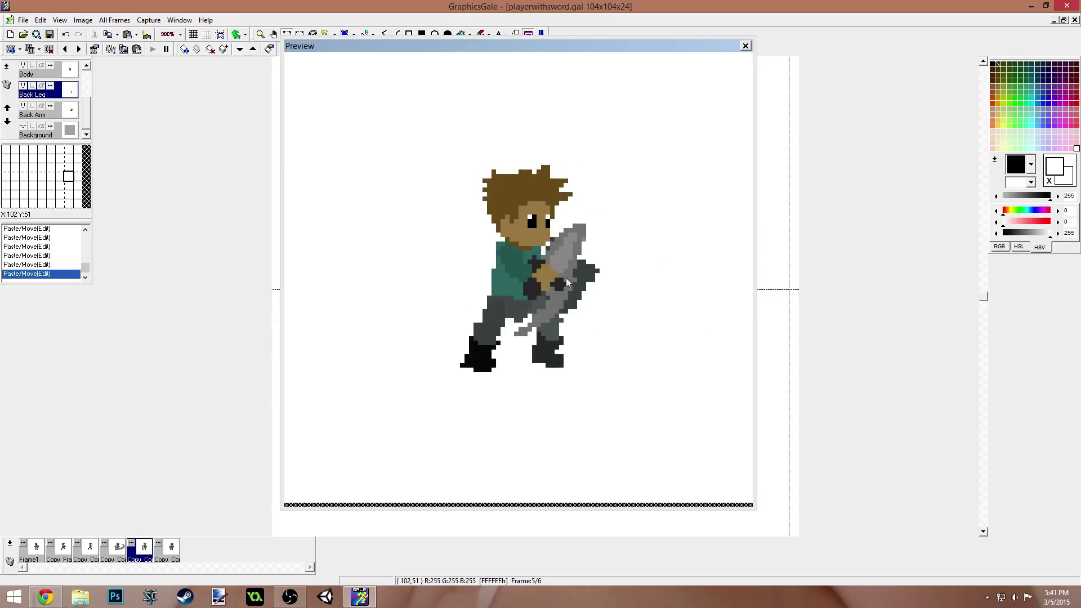
pyautogui.moveTo(531, 45)
pyautogui.mouseDown()
pyautogui.moveTo(434, 56)
pyautogui.moveTo(624, 73)
pyautogui.moveTo(583, 73)
pyautogui.moveTo(542, 51)
pyautogui.moveTo(521, 61)
pyautogui.mouseUp()
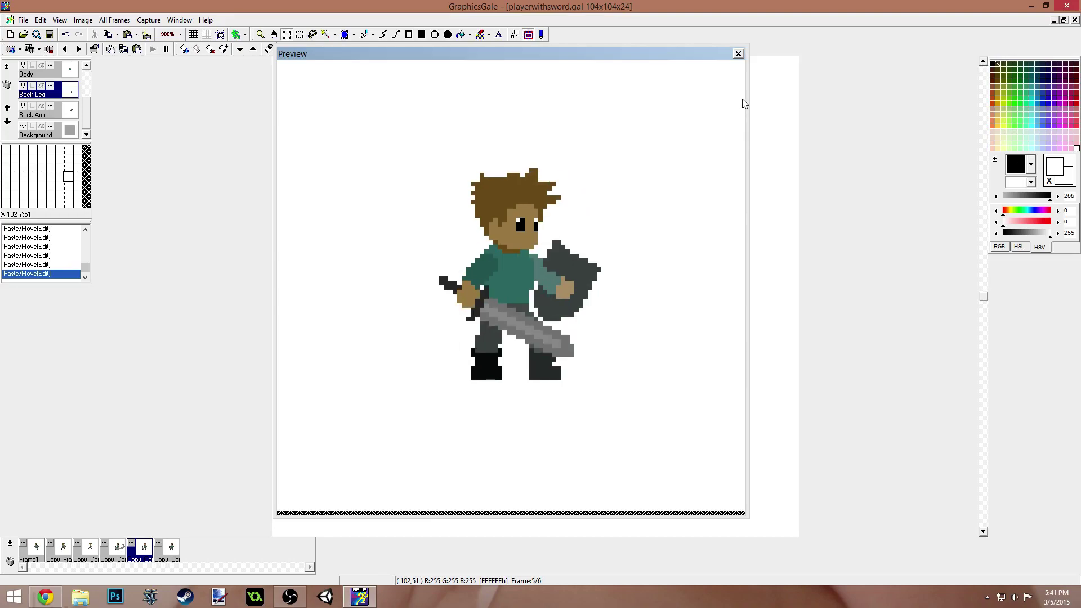
pyautogui.click(738, 54)
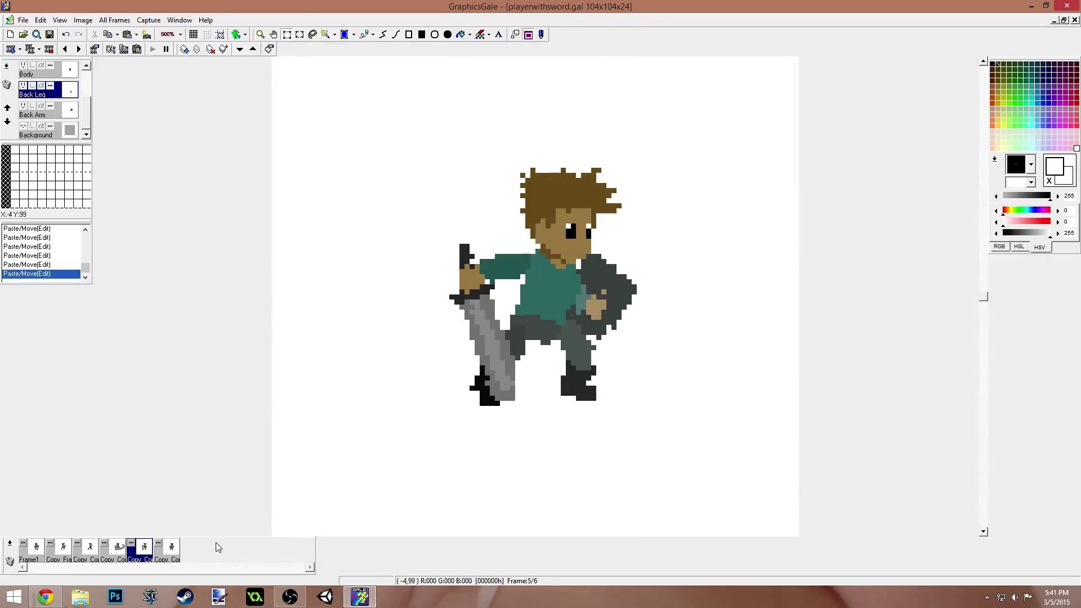
# - On frame 4's Front Arm layer, fill the gap between the sleeve and the torso with the sleeve's dark teal
pyautogui.click(172, 548)
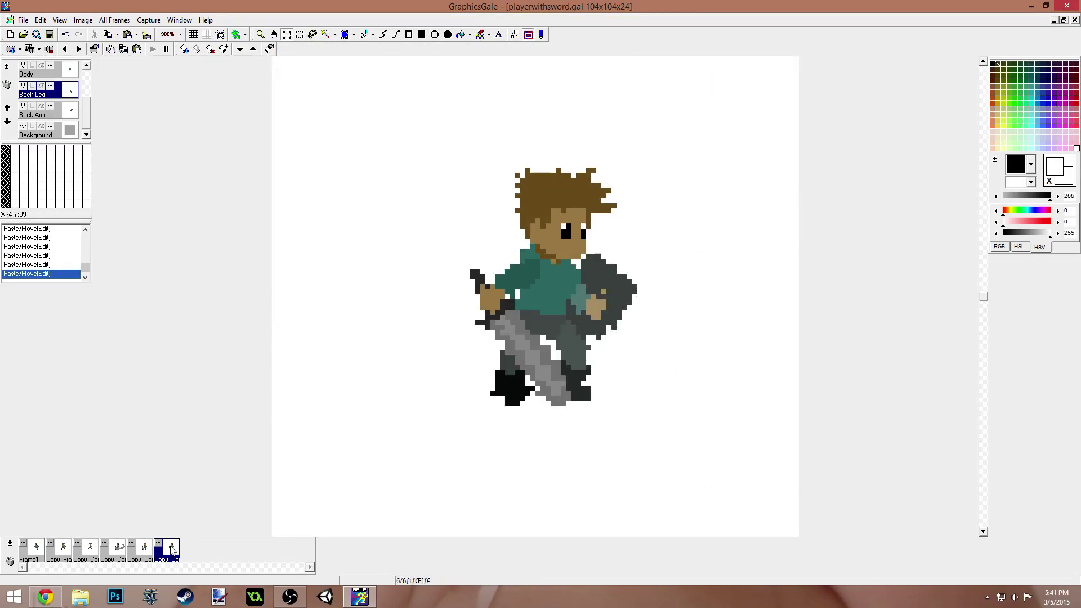
pyautogui.click(145, 549)
pyautogui.click(120, 549)
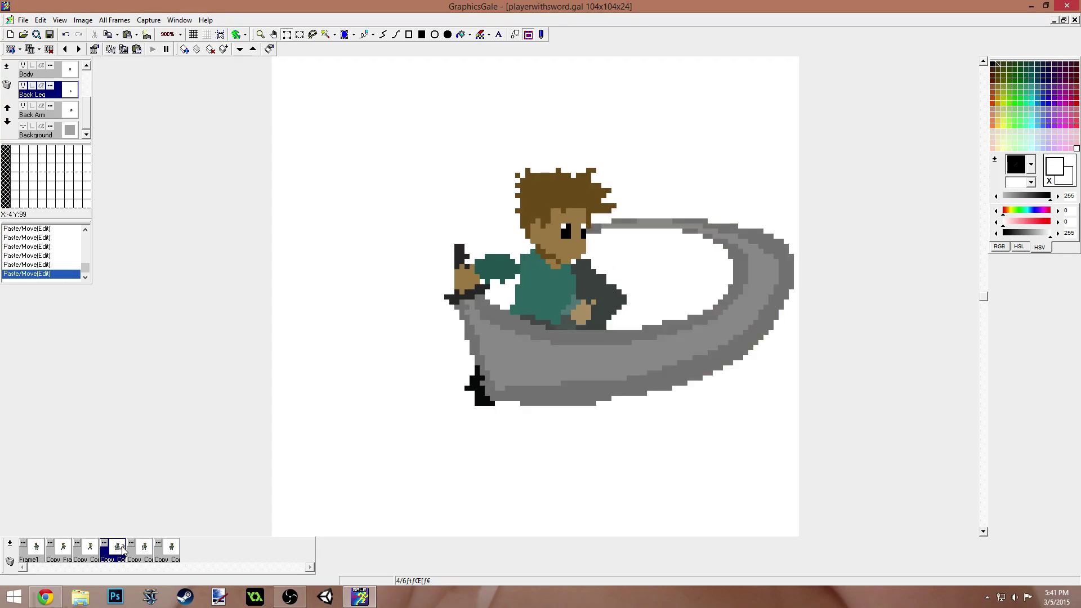
pyautogui.click(92, 549)
pyautogui.click(115, 552)
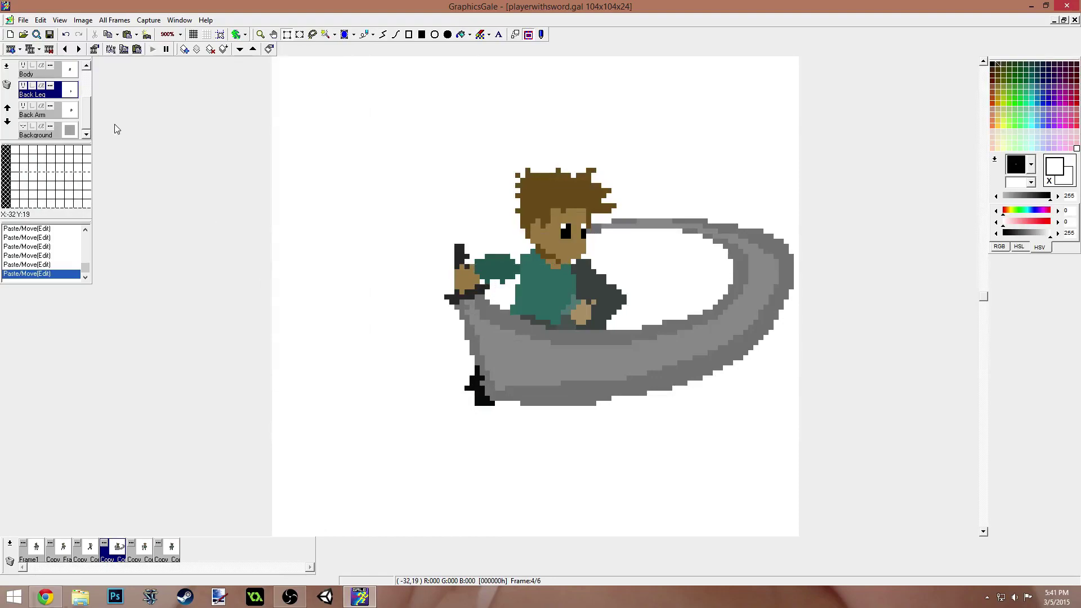
pyautogui.moveTo(86, 109); pyautogui.dragTo(89, 69)
pyautogui.click(43, 80)
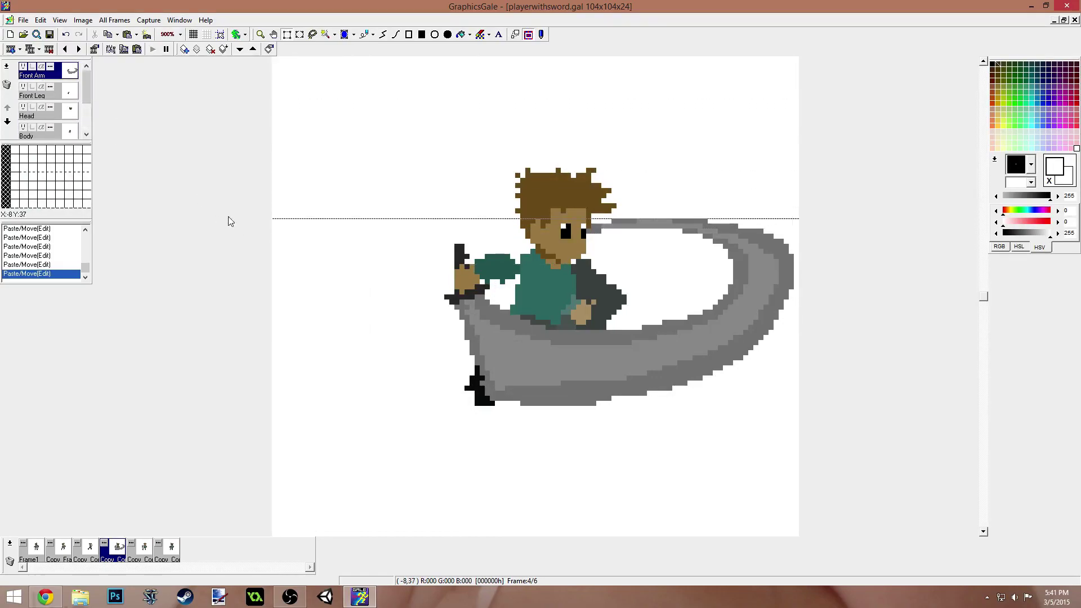
pyautogui.rightClick(399, 314)
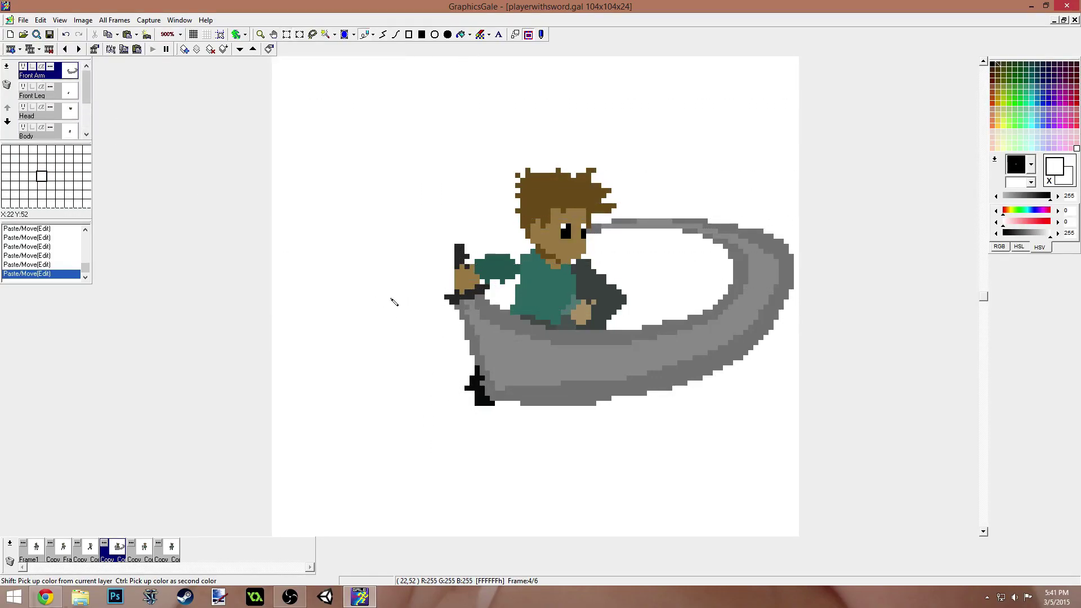
pyautogui.rightClick(509, 263)
pyautogui.moveTo(516, 259); pyautogui.dragTo(520, 271)
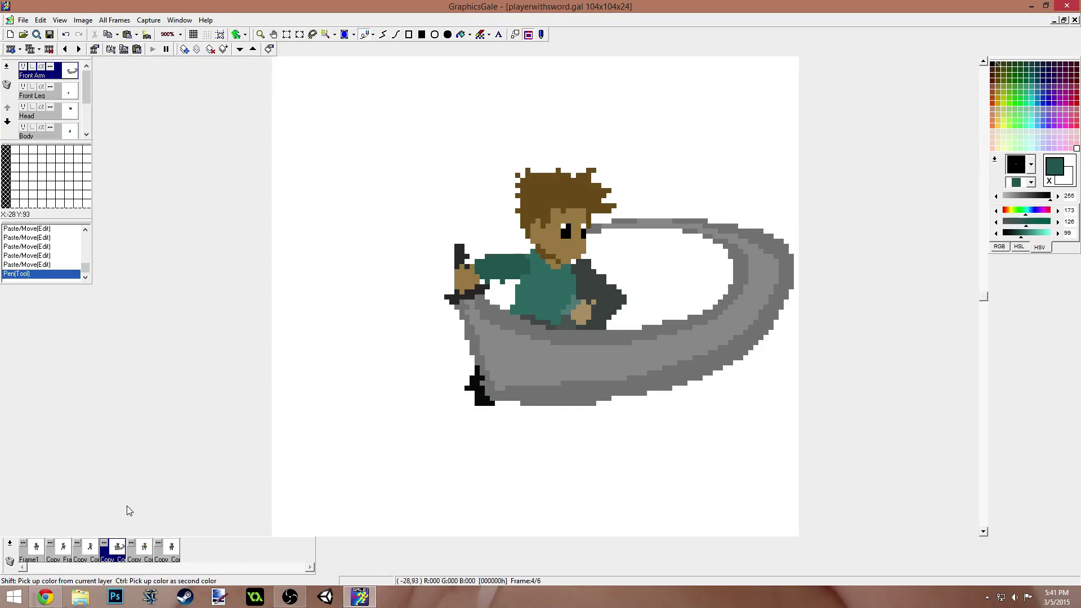
# - Compare frame 4 with its neighbouring frames and move its Front Arm layer, including the sword trail, one pixel right to match frame 5
pyautogui.click(63, 553)
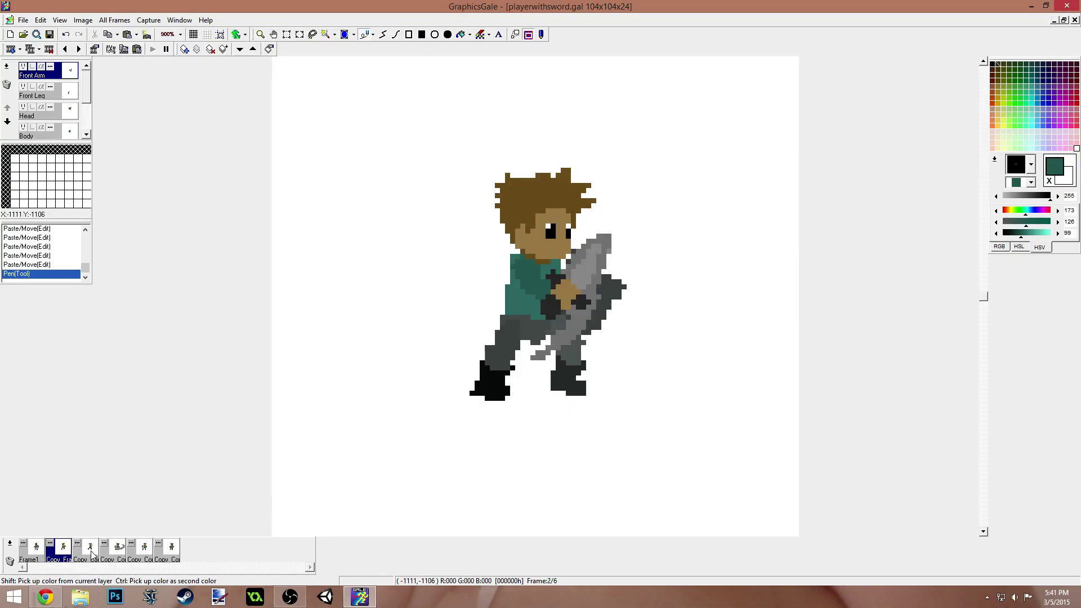
pyautogui.click(92, 551)
pyautogui.click(119, 552)
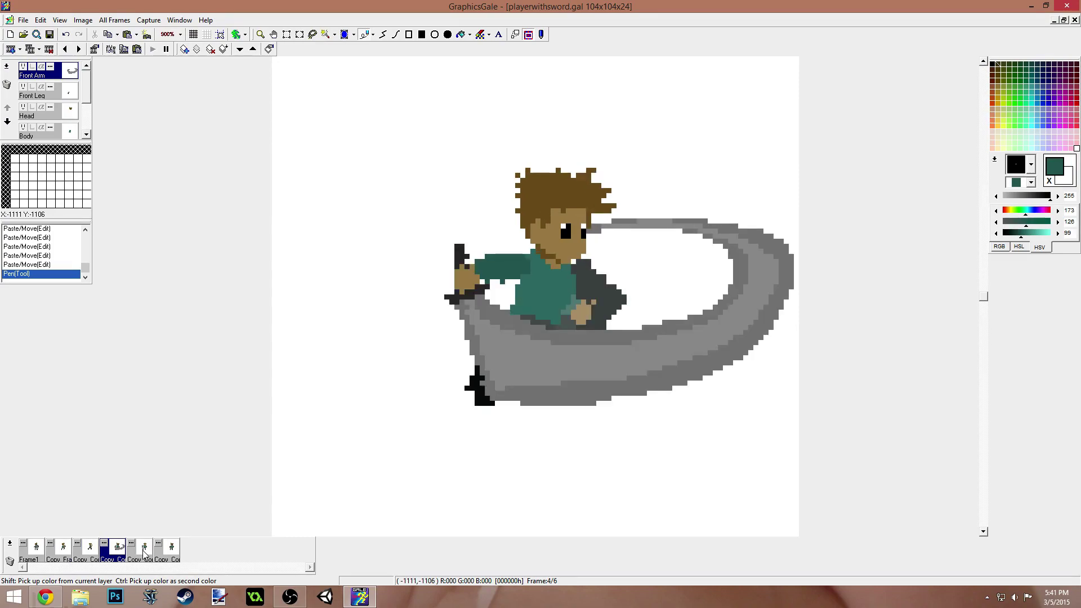
pyautogui.click(144, 553)
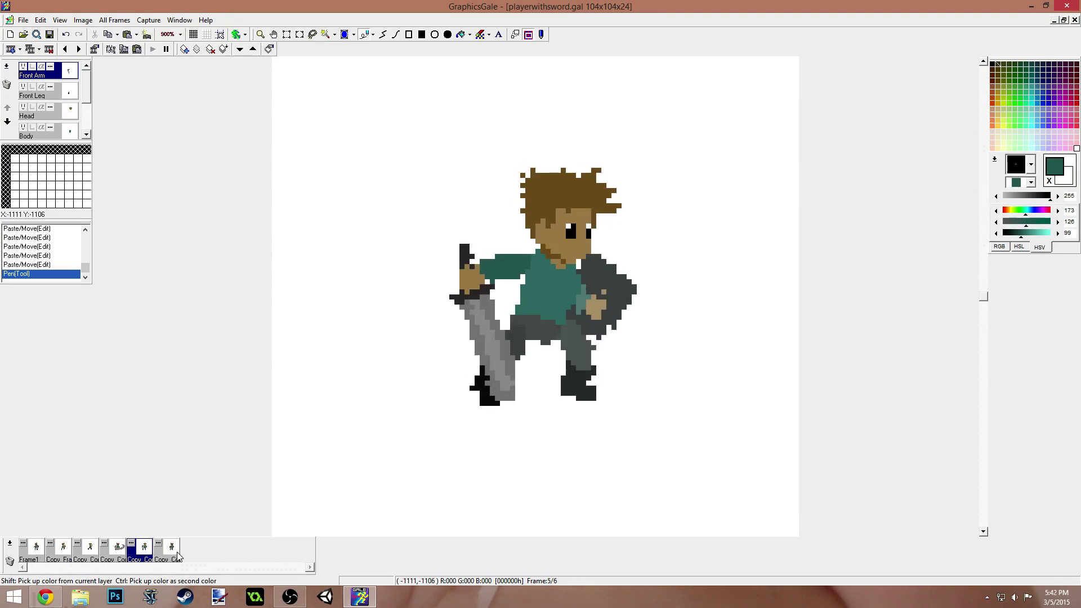
pyautogui.click(119, 556)
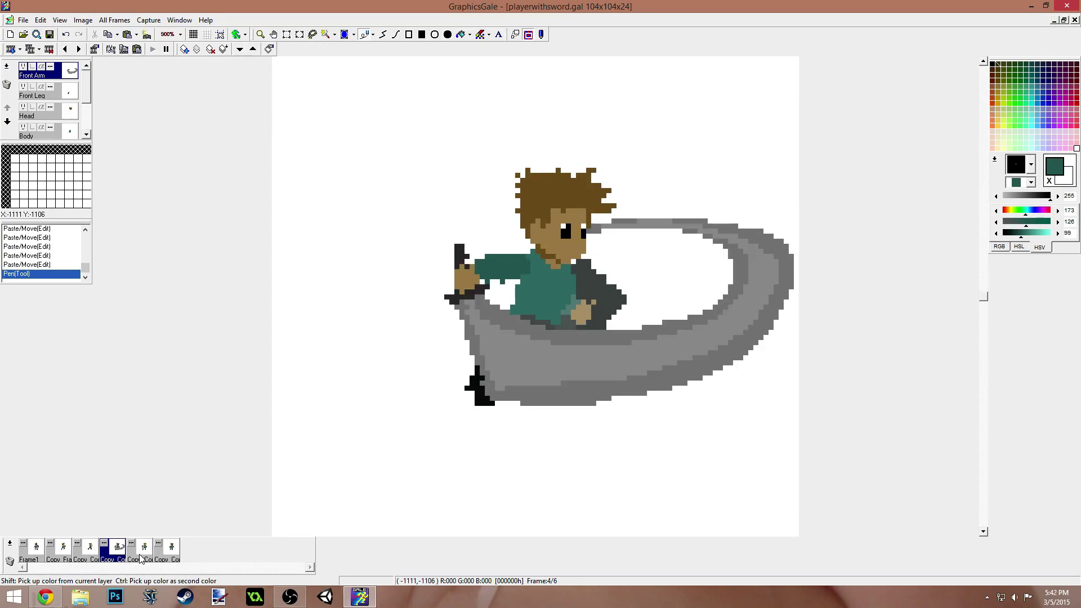
pyautogui.click(145, 554)
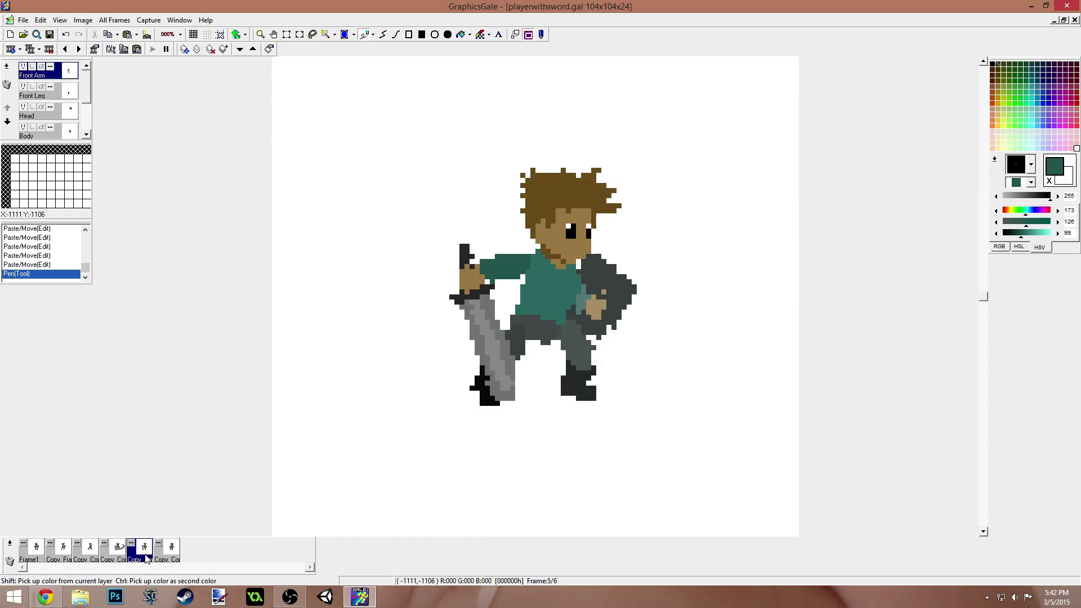
pyautogui.click(118, 557)
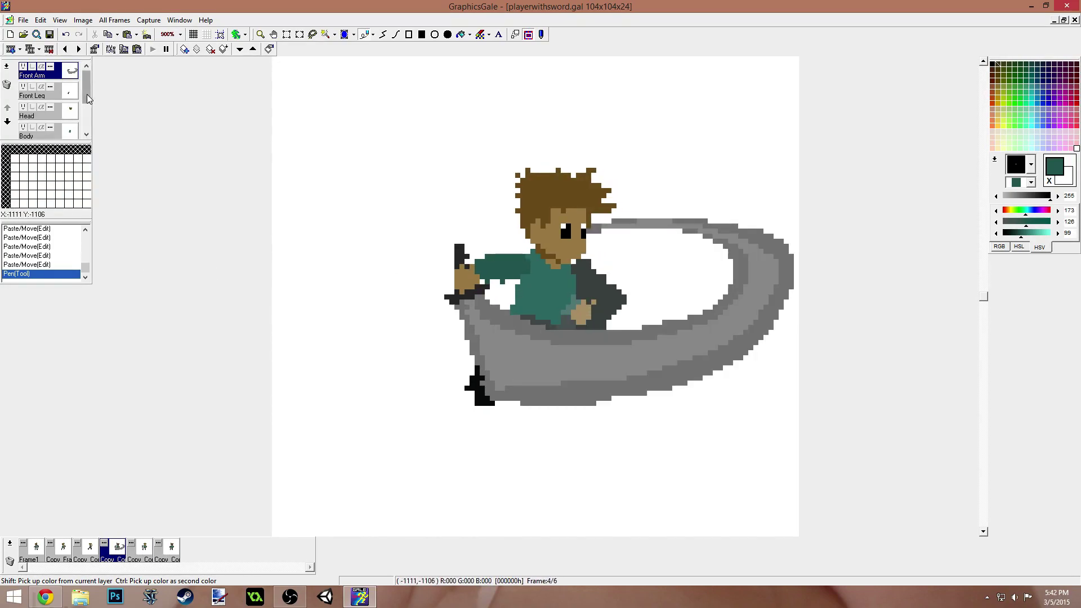
pyautogui.press('s')
pyautogui.moveTo(363, 81); pyautogui.dragTo(837, 524)
pyautogui.moveTo(615, 443); pyautogui.dragTo(621, 444)
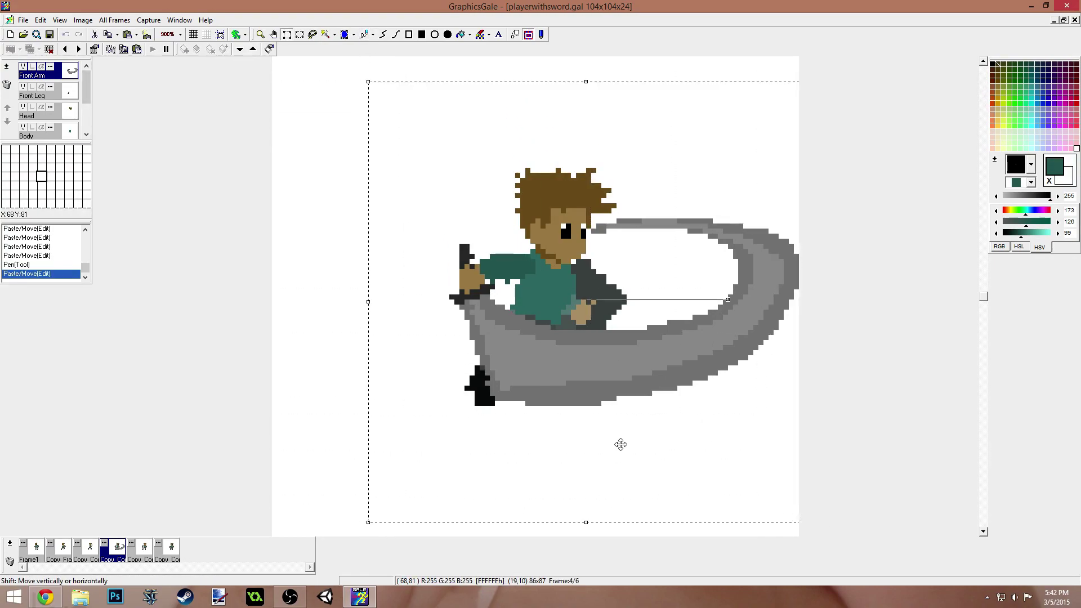
pyautogui.click(146, 555)
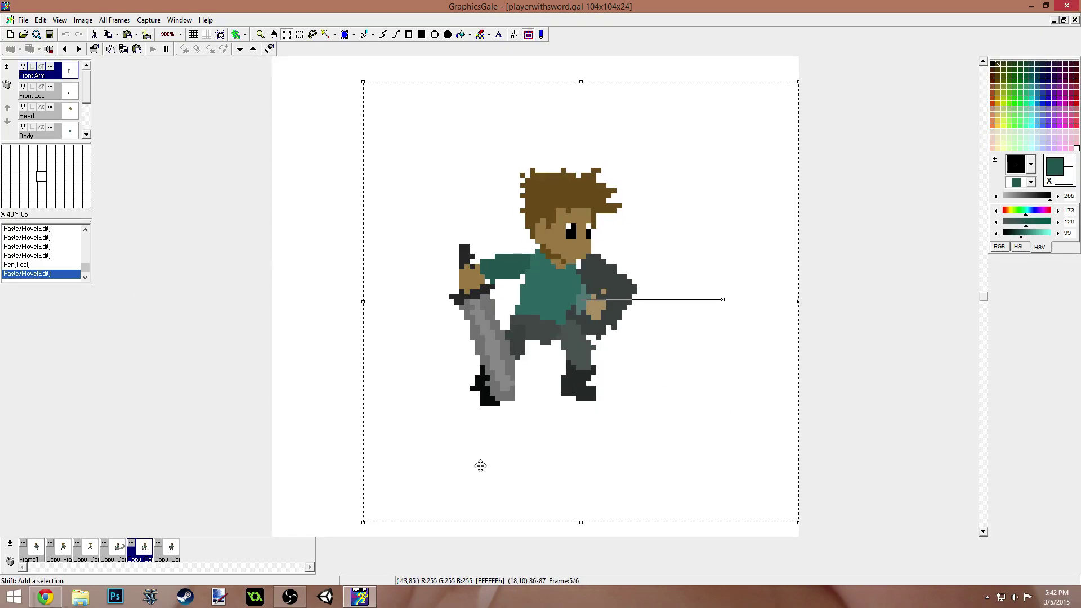
# - Reopen the animation preview to review the full swing, close it, and return to frame 1
pyautogui.click(82, 19)
pyautogui.moveTo(179, 22)
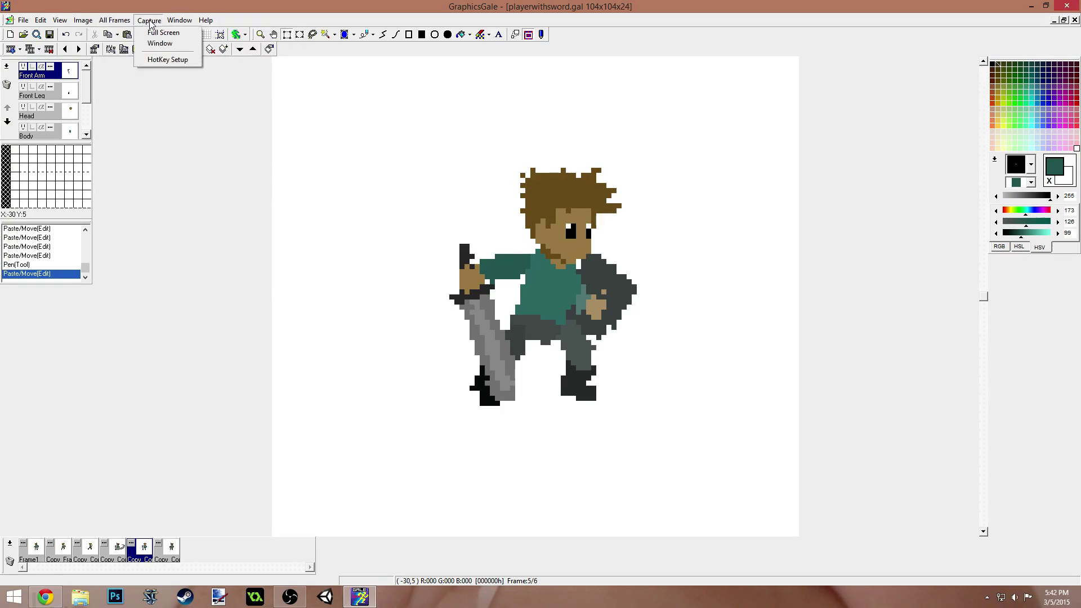
pyautogui.moveTo(79, 22)
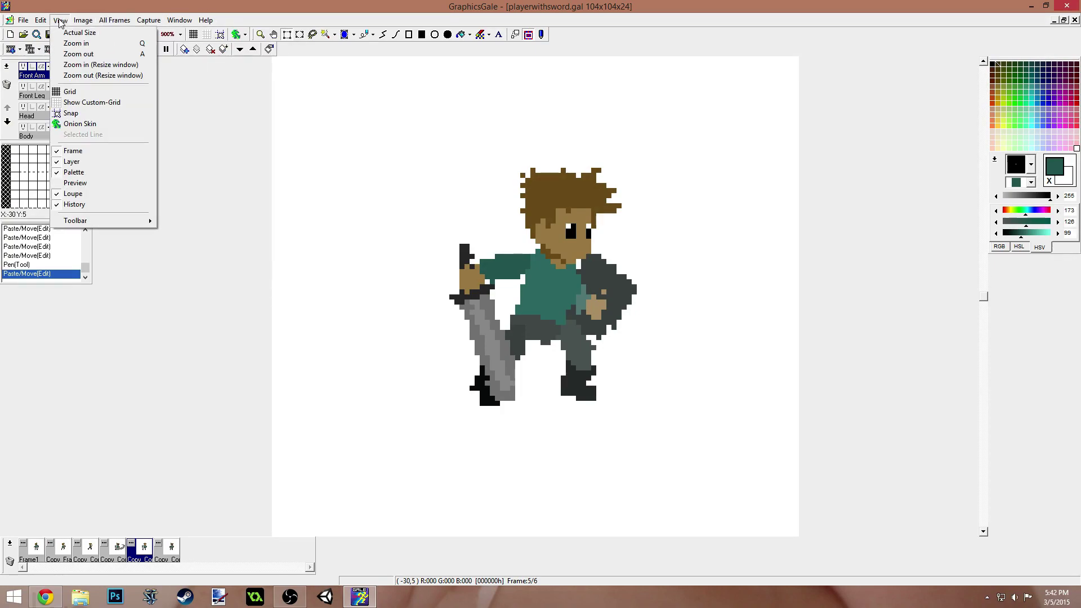
pyautogui.click(74, 183)
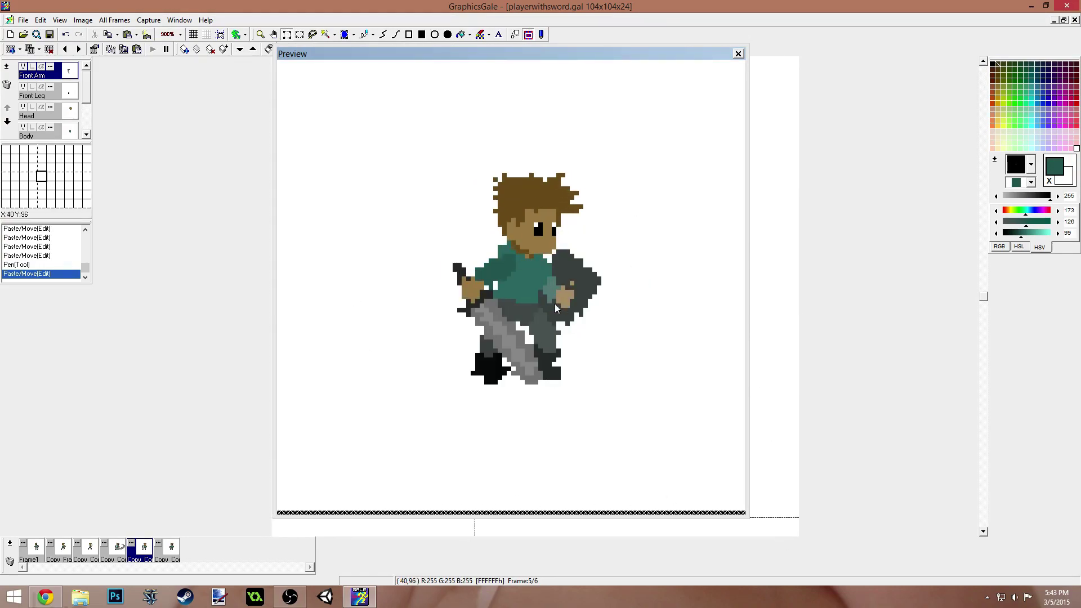
pyautogui.click(738, 54)
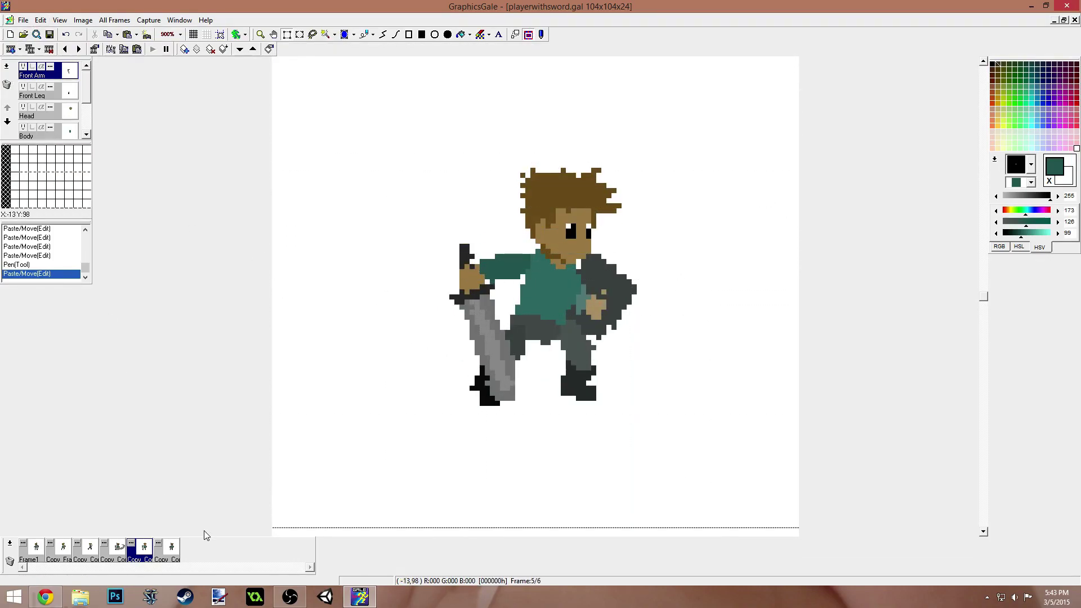
pyautogui.click(63, 549)
pyautogui.click(35, 551)
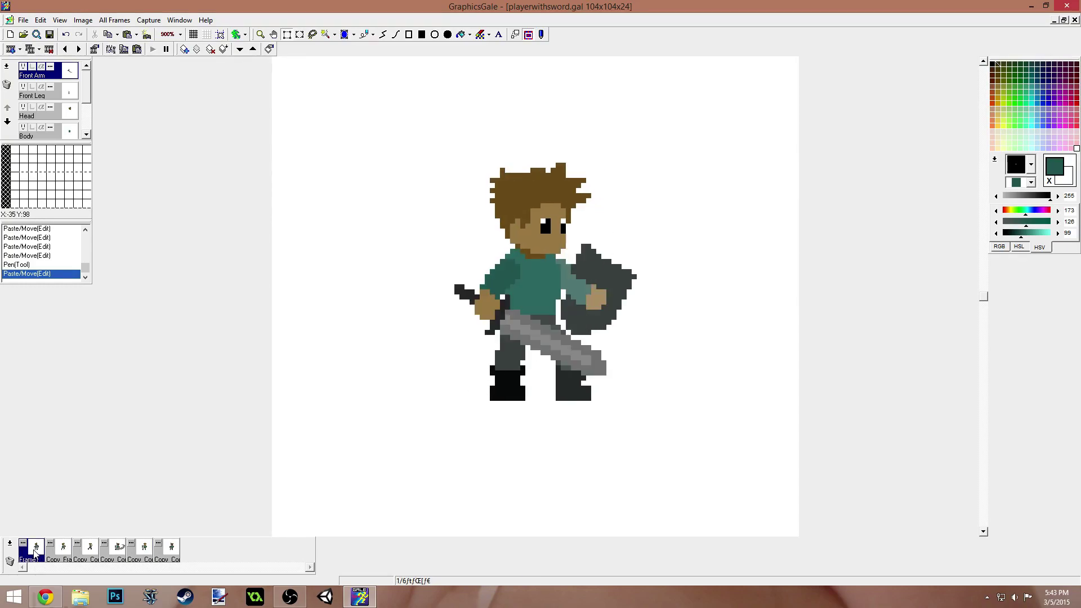
# - Flip between frames 1 and 2 to compare the idle stance with the first sword-swing pose
pyautogui.click(64, 549)
pyautogui.click(63, 551)
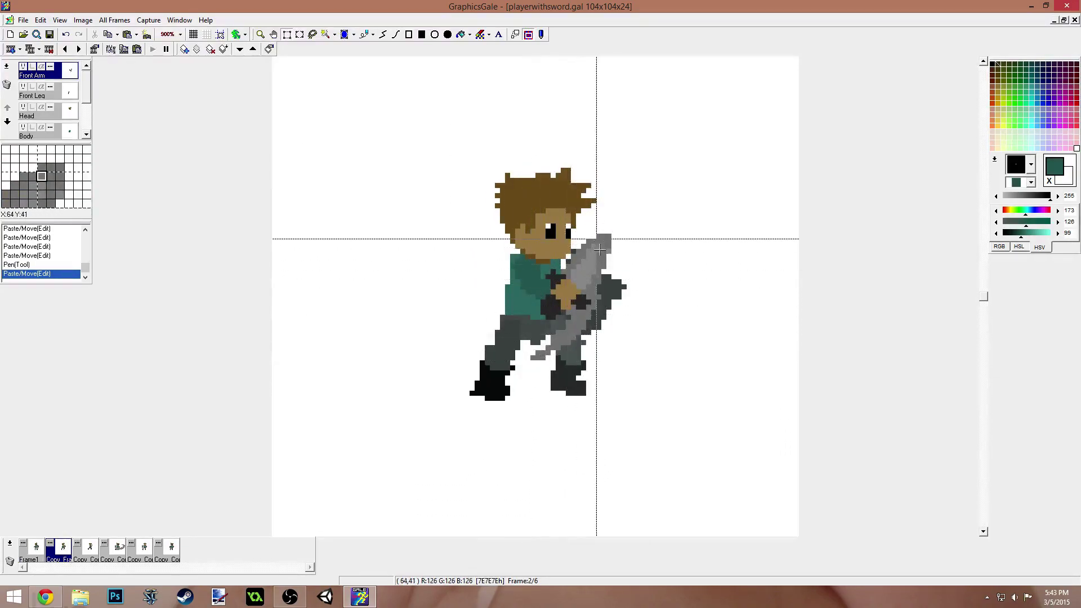
pyautogui.click(32, 552)
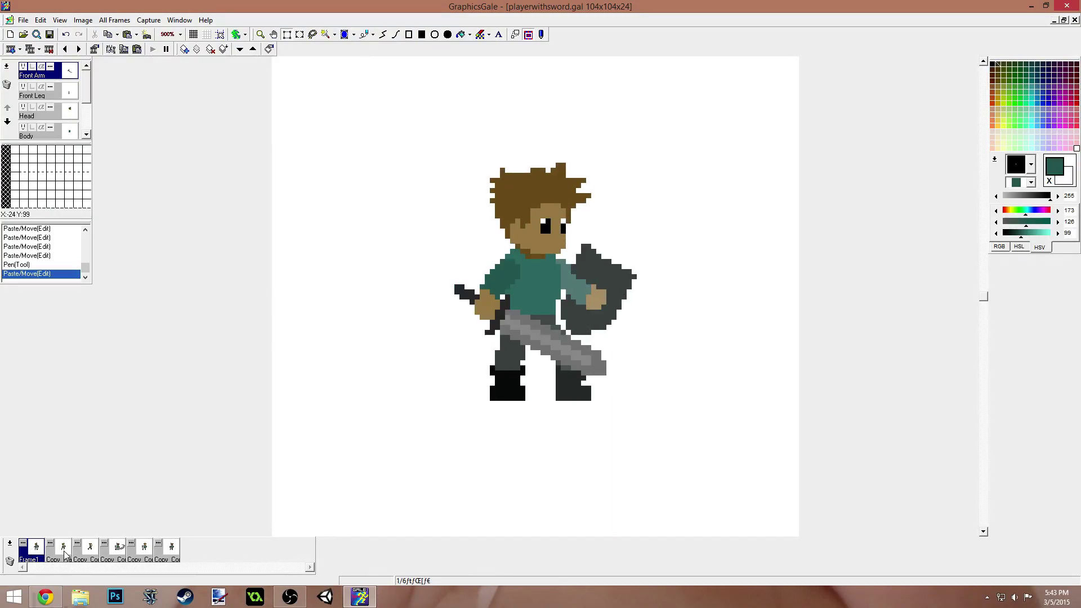
pyautogui.click(63, 552)
pyautogui.click(40, 556)
pyautogui.click(66, 557)
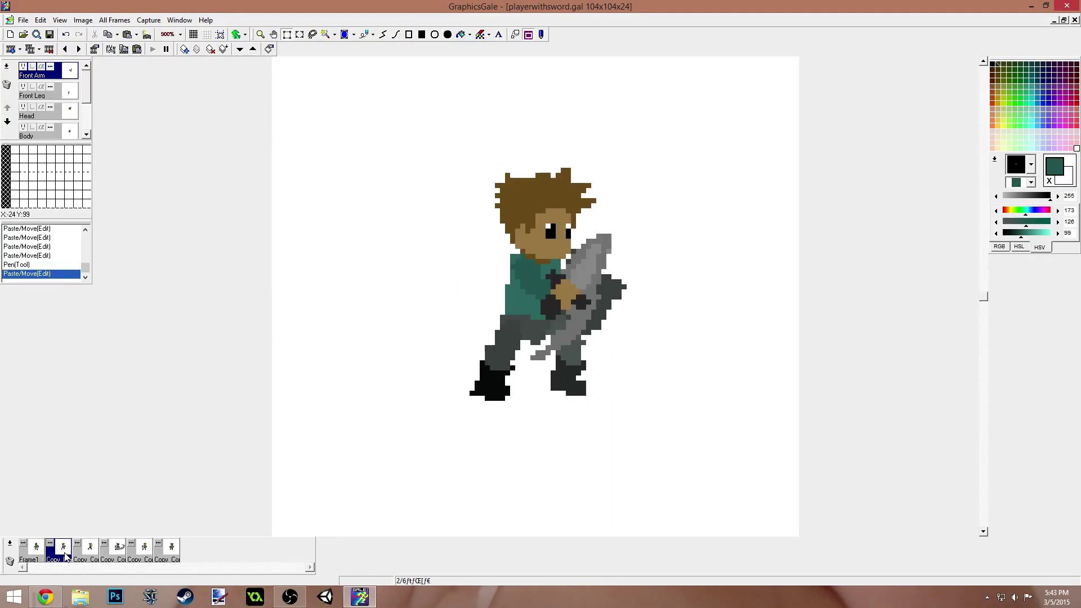
pyautogui.click(44, 558)
pyautogui.click(67, 558)
# - Alternate between frames 2 and 3 to compare the sword position and the character's forward lean
pyautogui.click(94, 555)
pyautogui.click(72, 557)
pyautogui.click(88, 556)
pyautogui.click(67, 556)
pyautogui.click(75, 556)
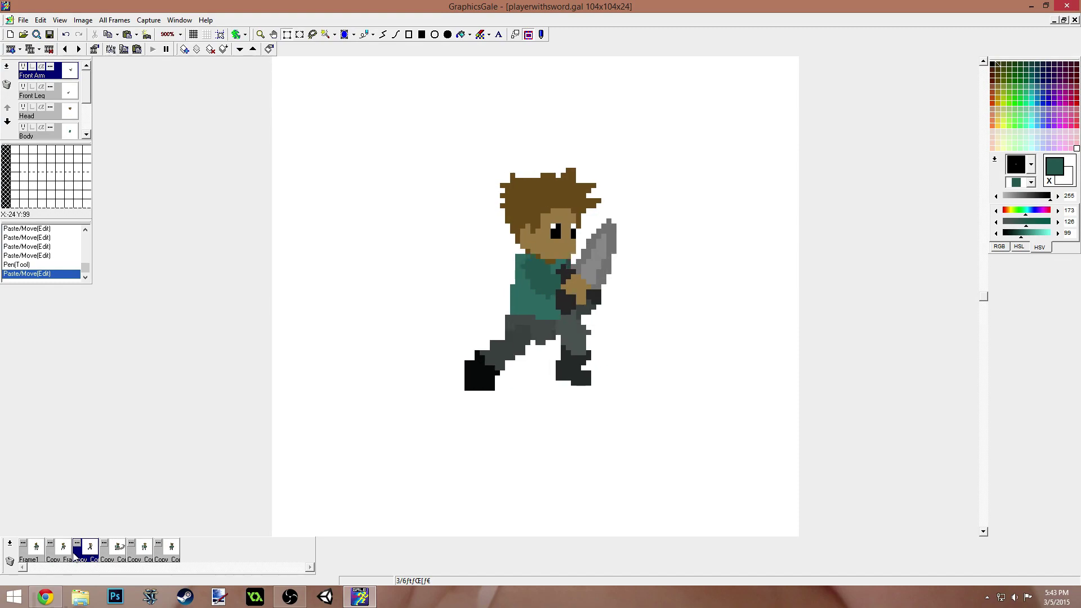
pyautogui.click(67, 557)
pyautogui.click(87, 555)
# - Compare frames 4 and 5 repeatedly to examine how the sword trail and arm lead into the follow-through pose
pyautogui.click(124, 551)
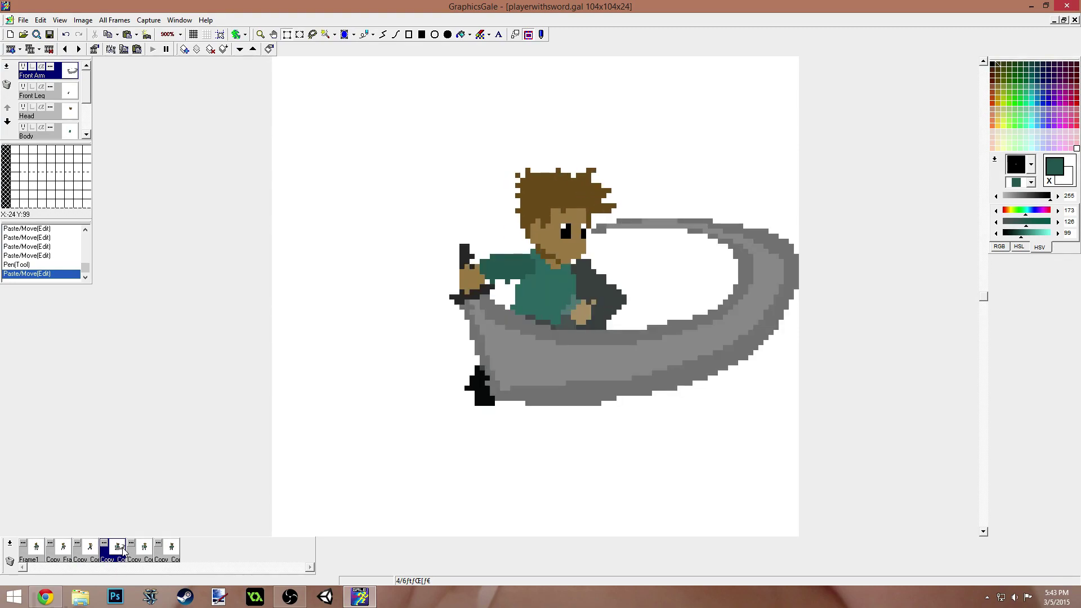
pyautogui.click(147, 553)
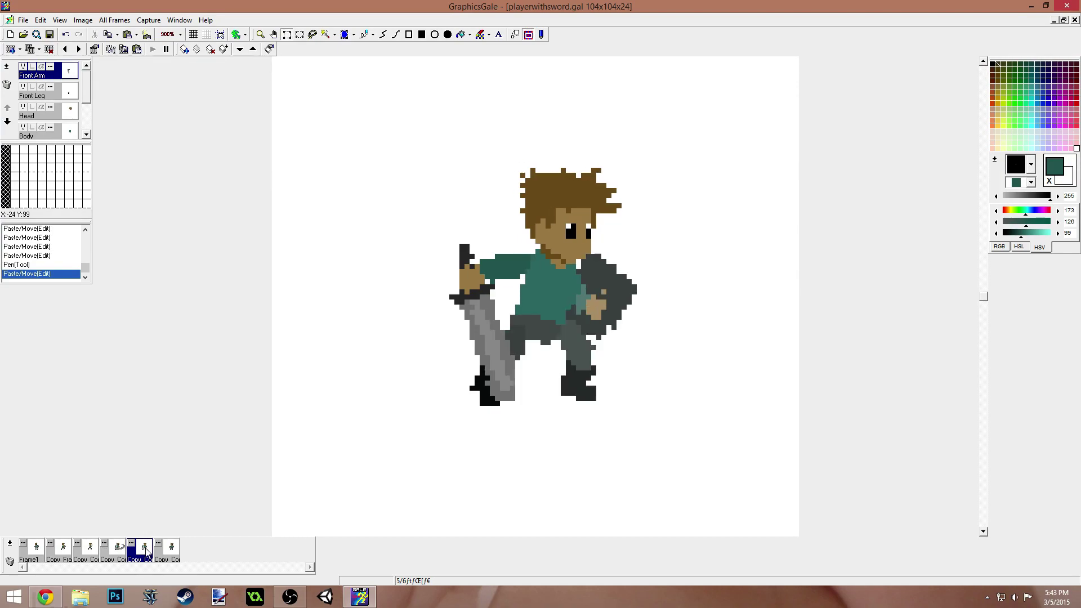
pyautogui.click(119, 552)
pyautogui.click(144, 553)
pyautogui.click(112, 560)
pyautogui.click(148, 555)
pyautogui.click(117, 555)
pyautogui.click(145, 555)
pyautogui.click(118, 554)
pyautogui.click(146, 556)
pyautogui.click(121, 555)
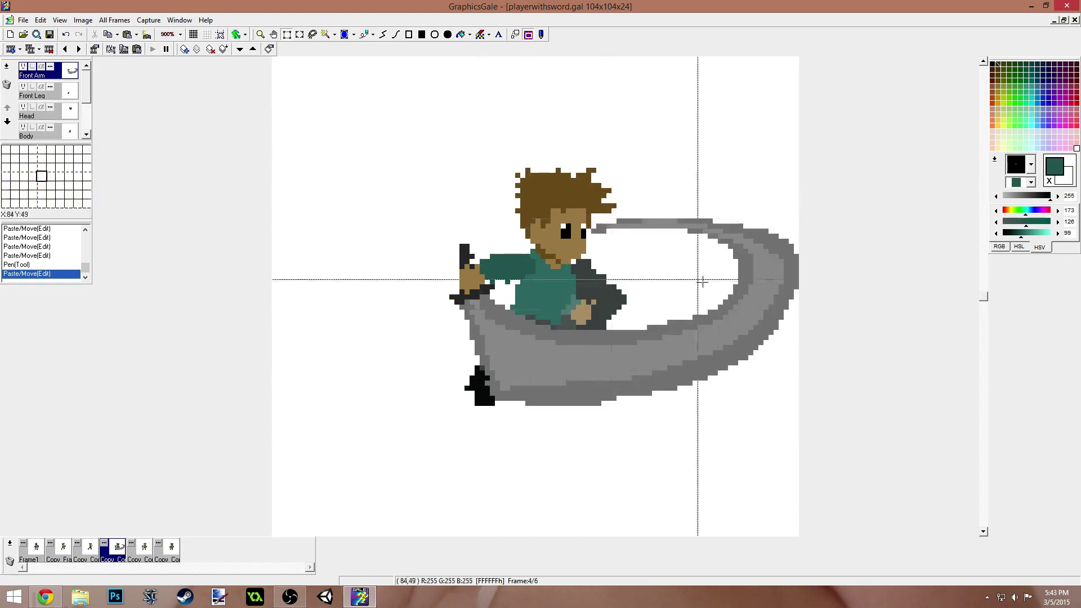
pyautogui.click(132, 556)
pyautogui.click(125, 557)
pyautogui.click(146, 555)
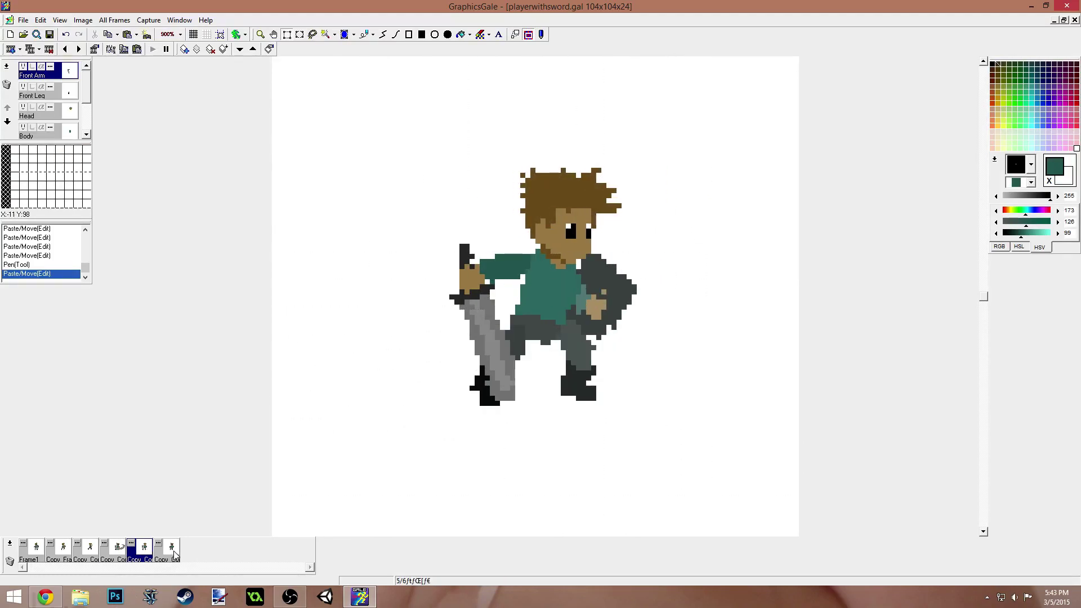
# - View the recovery pose in frame 6, return to frame 1, and step through all six frames in order
pyautogui.click(173, 552)
pyautogui.click(40, 554)
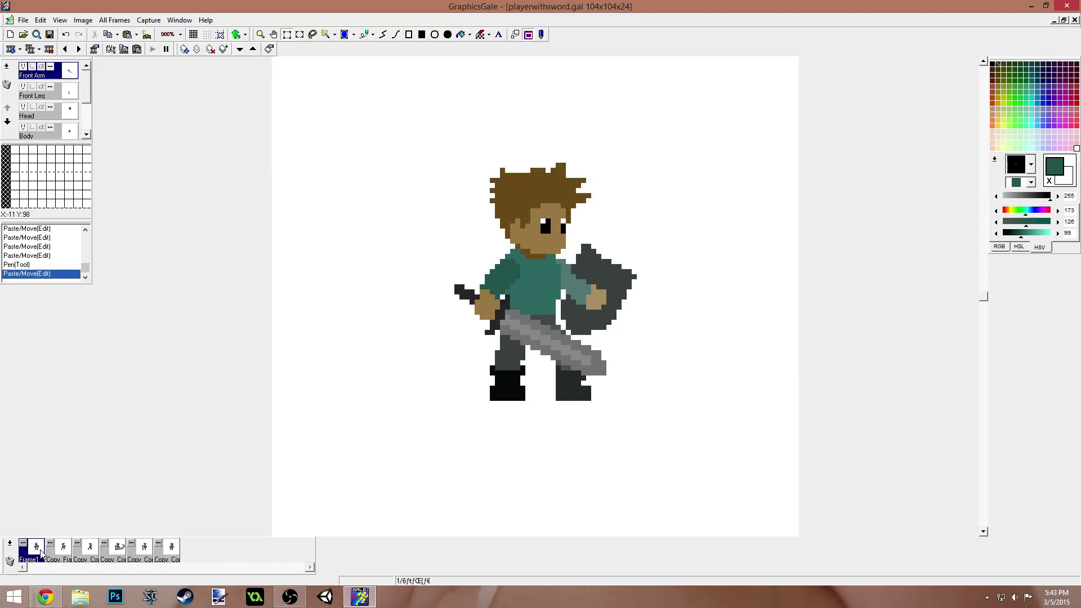
pyautogui.click(65, 552)
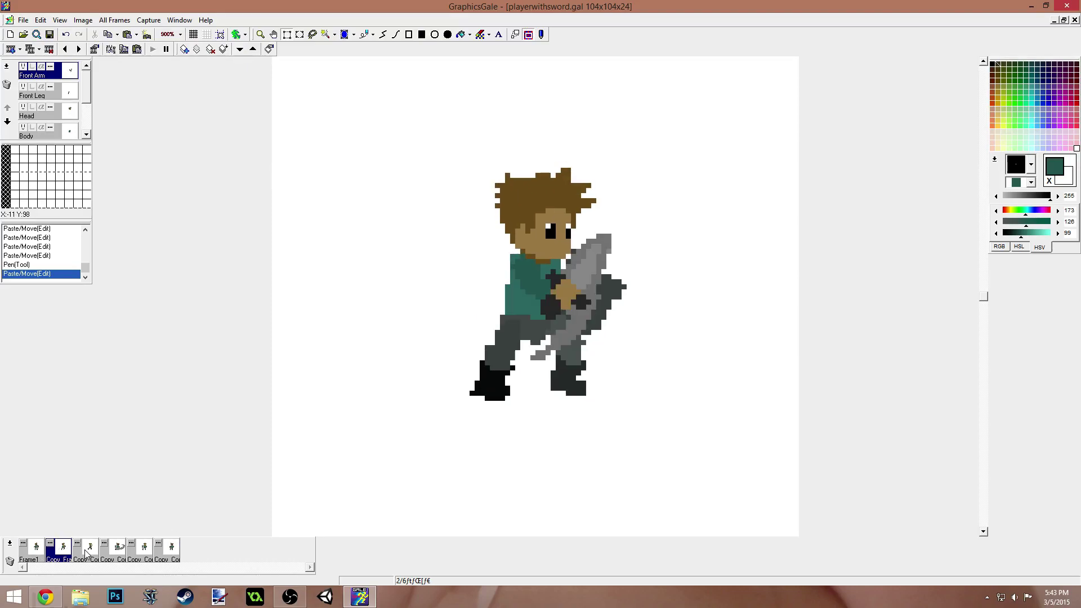
pyautogui.click(90, 553)
pyautogui.click(117, 555)
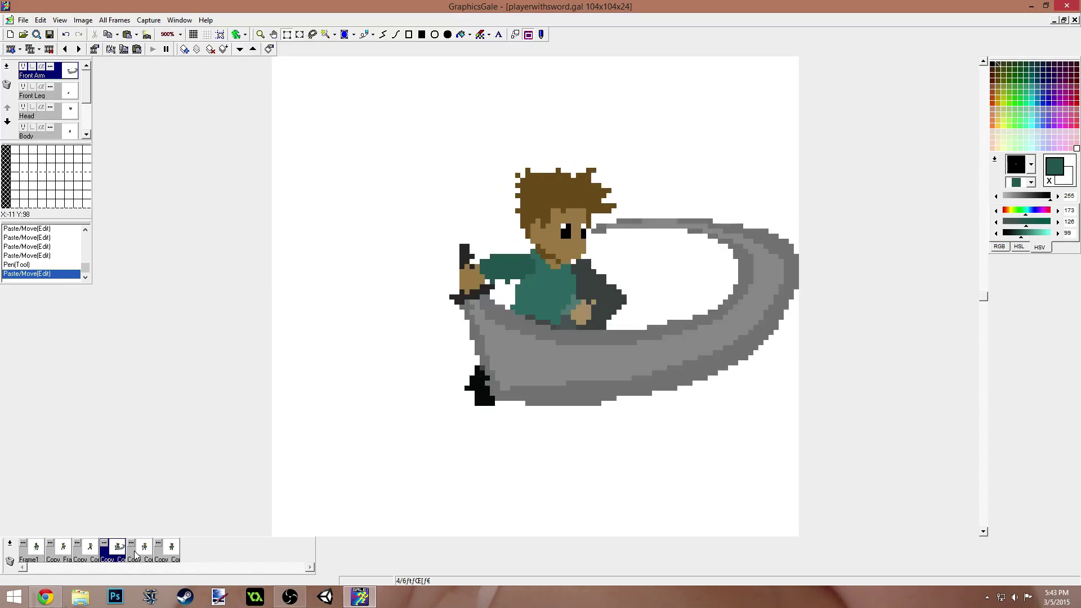
pyautogui.click(147, 556)
pyautogui.click(178, 555)
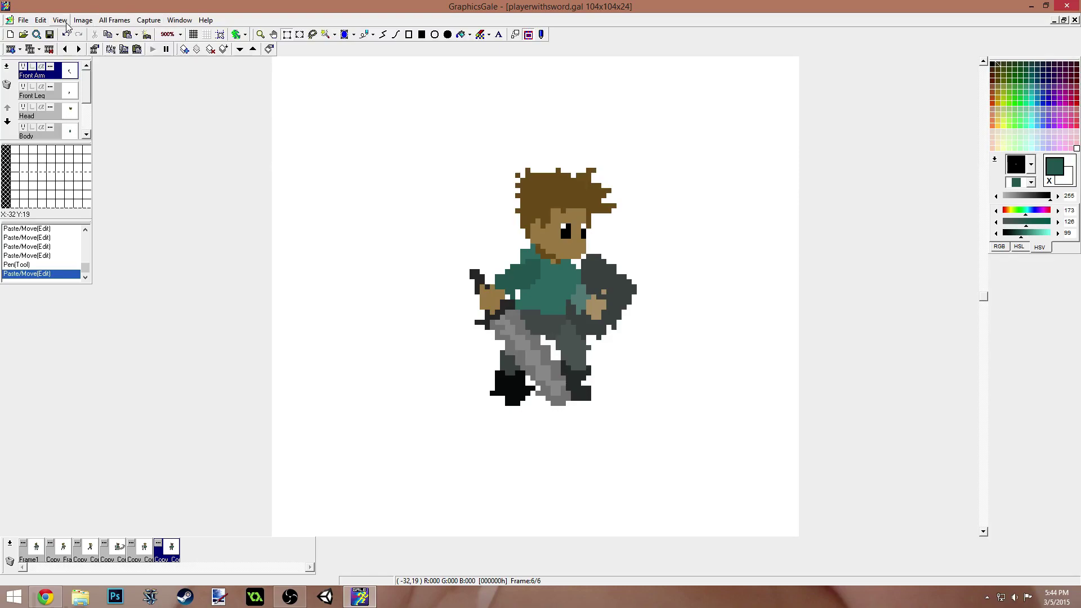
# - Open the animation preview, adjust its playback options, and review the complete sword swing
pyautogui.click(66, 24)
pyautogui.click(62, 184)
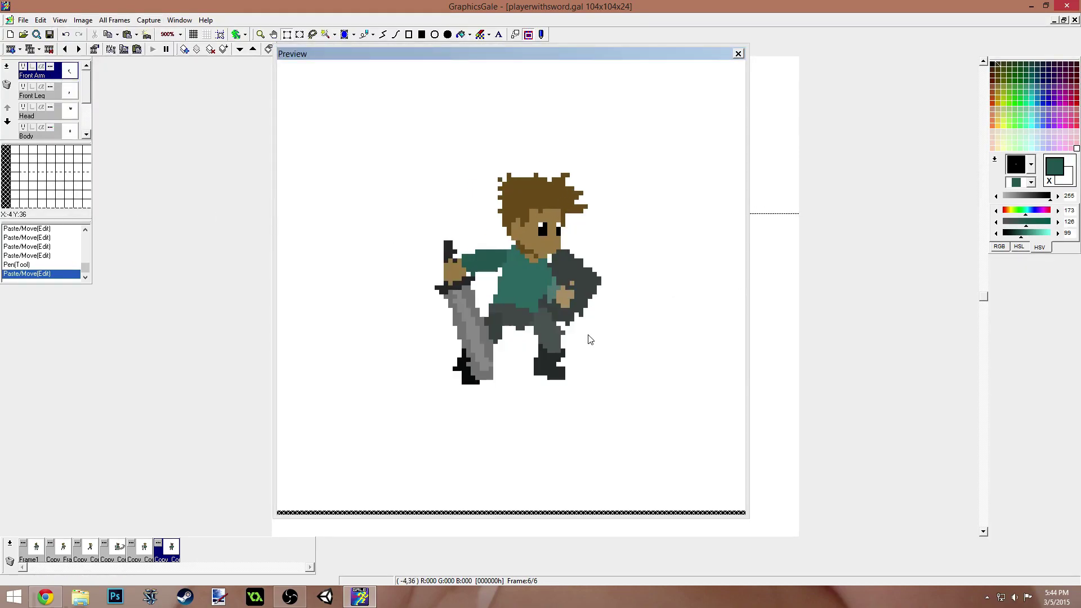
pyautogui.rightClick(569, 327)
pyautogui.click(621, 454)
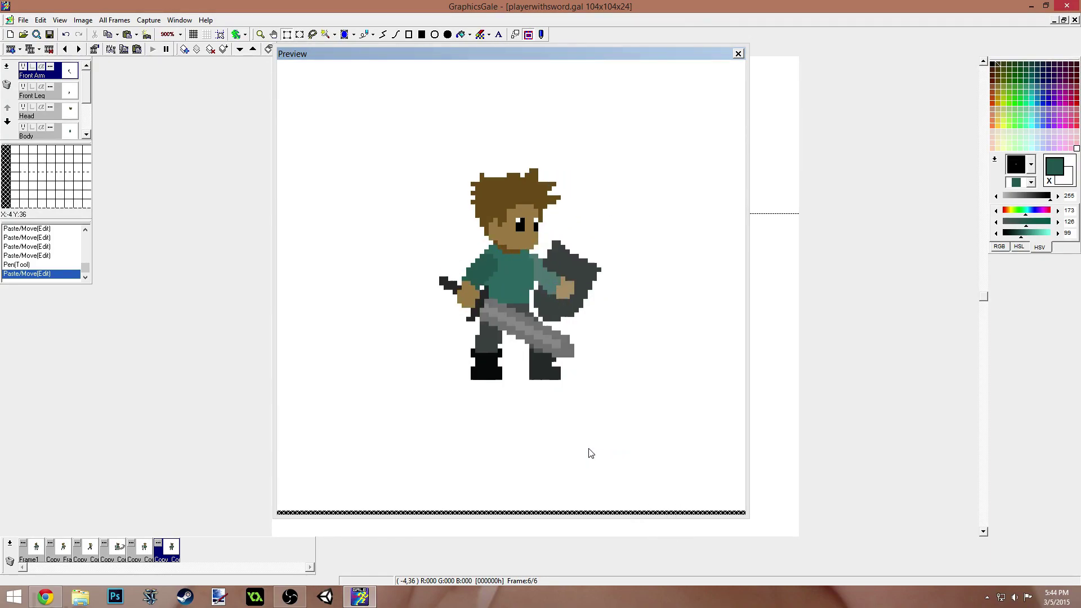
pyautogui.rightClick(575, 427)
pyautogui.click(612, 327)
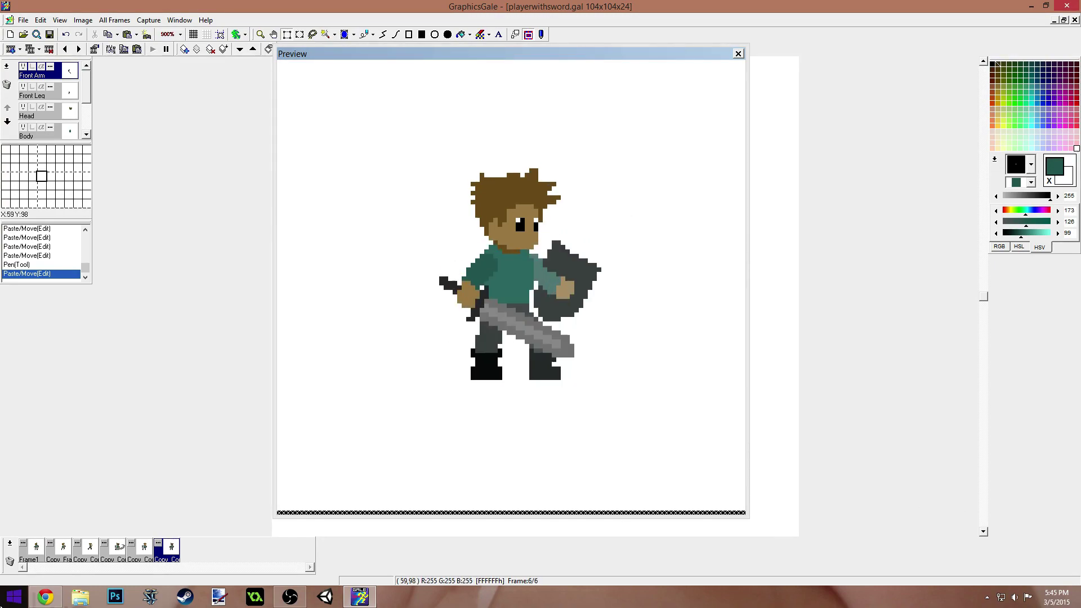
pyautogui.hotkey('alt', 'Tab')
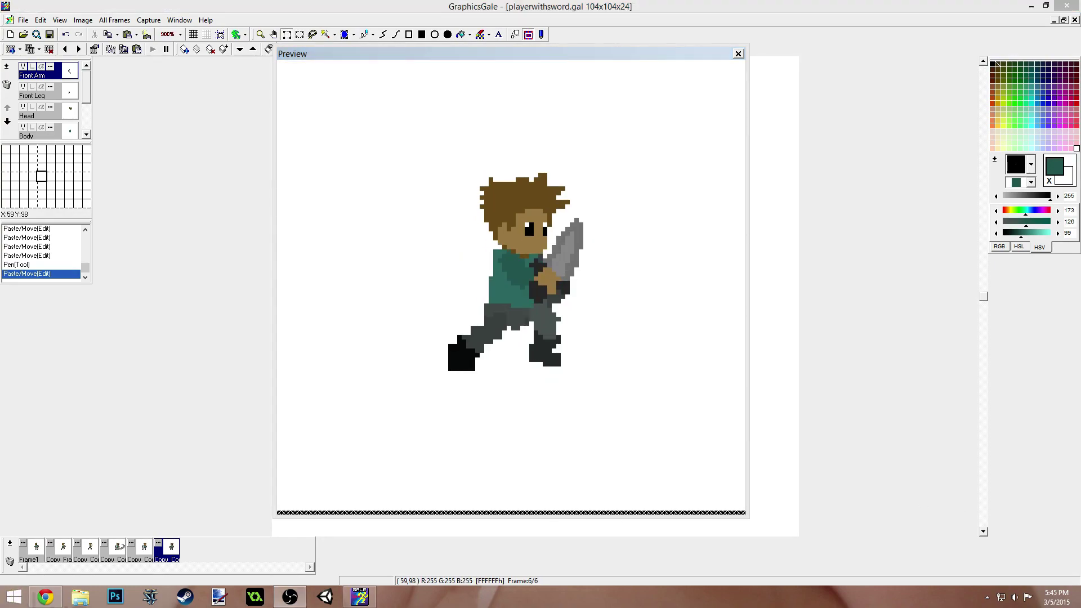